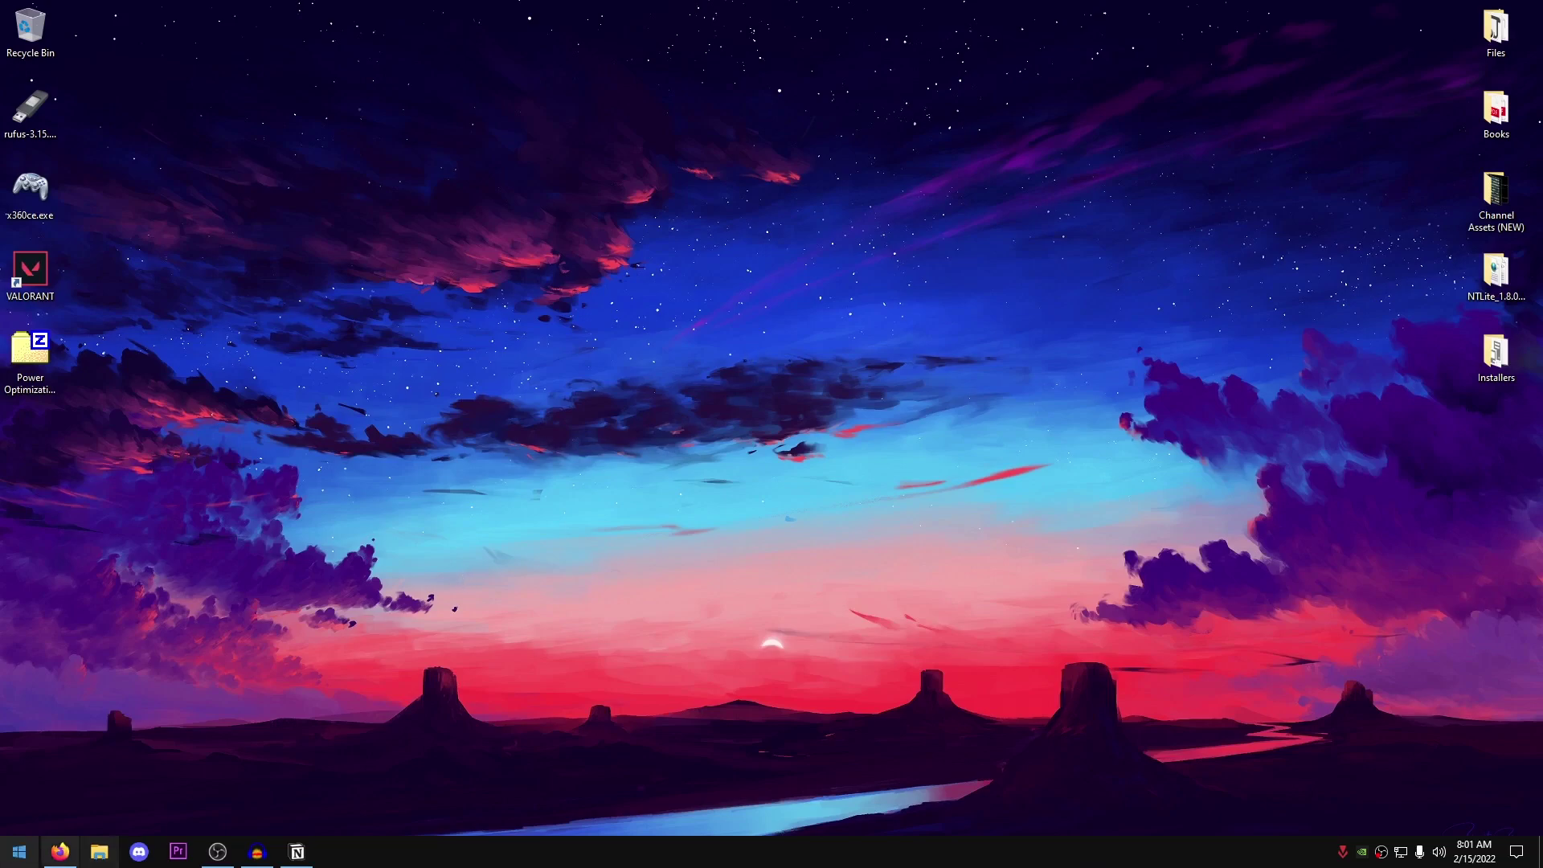
# Launch Device Manager from Start search and expand the Network adapters group.
pyautogui.press('super')
pyautogui.write('device')
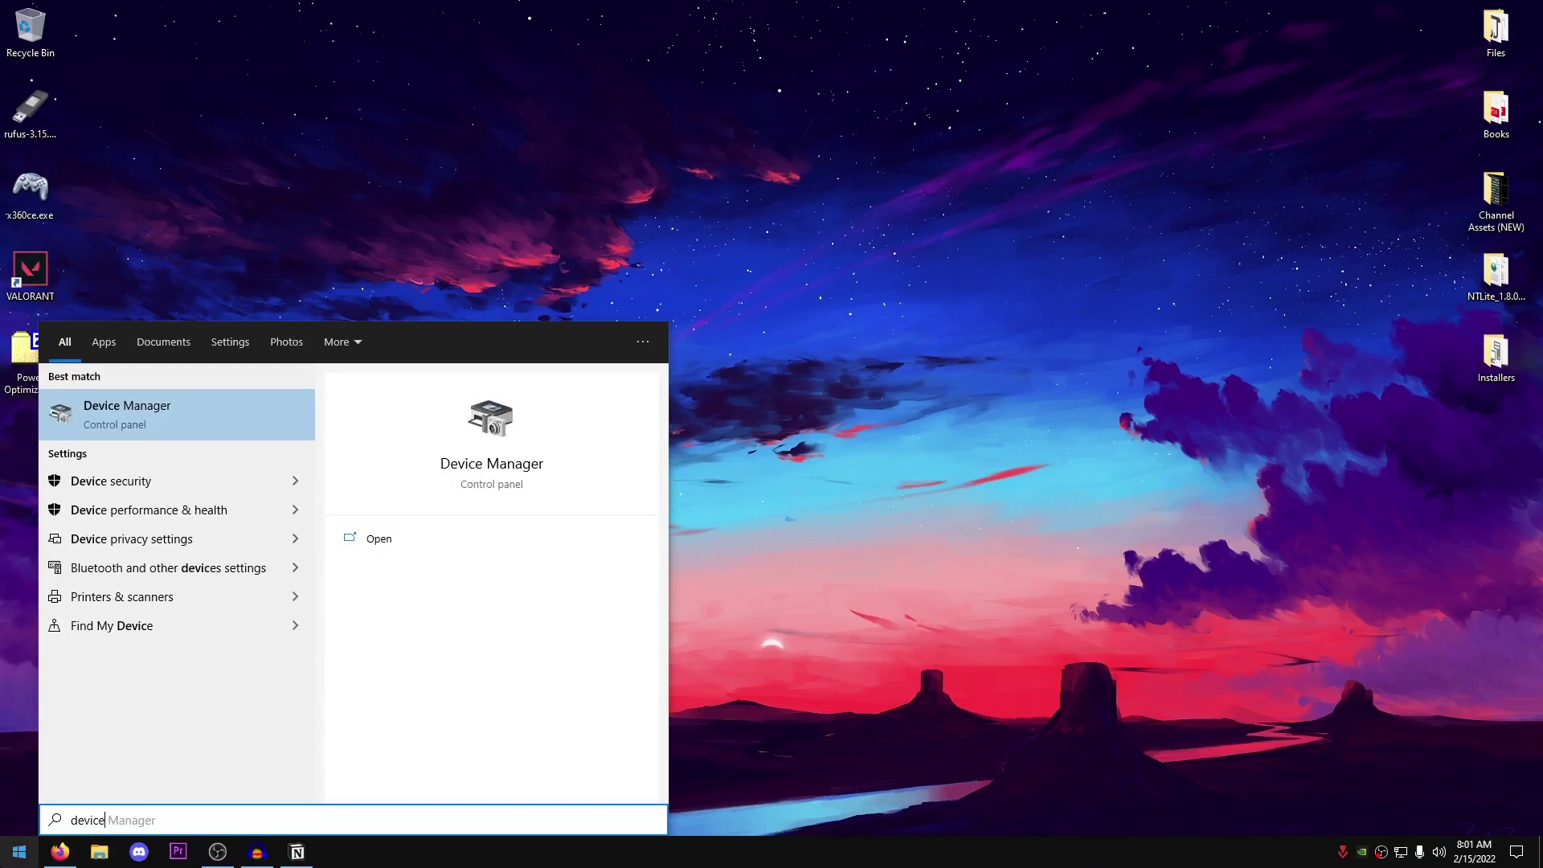
pyautogui.press('Return')
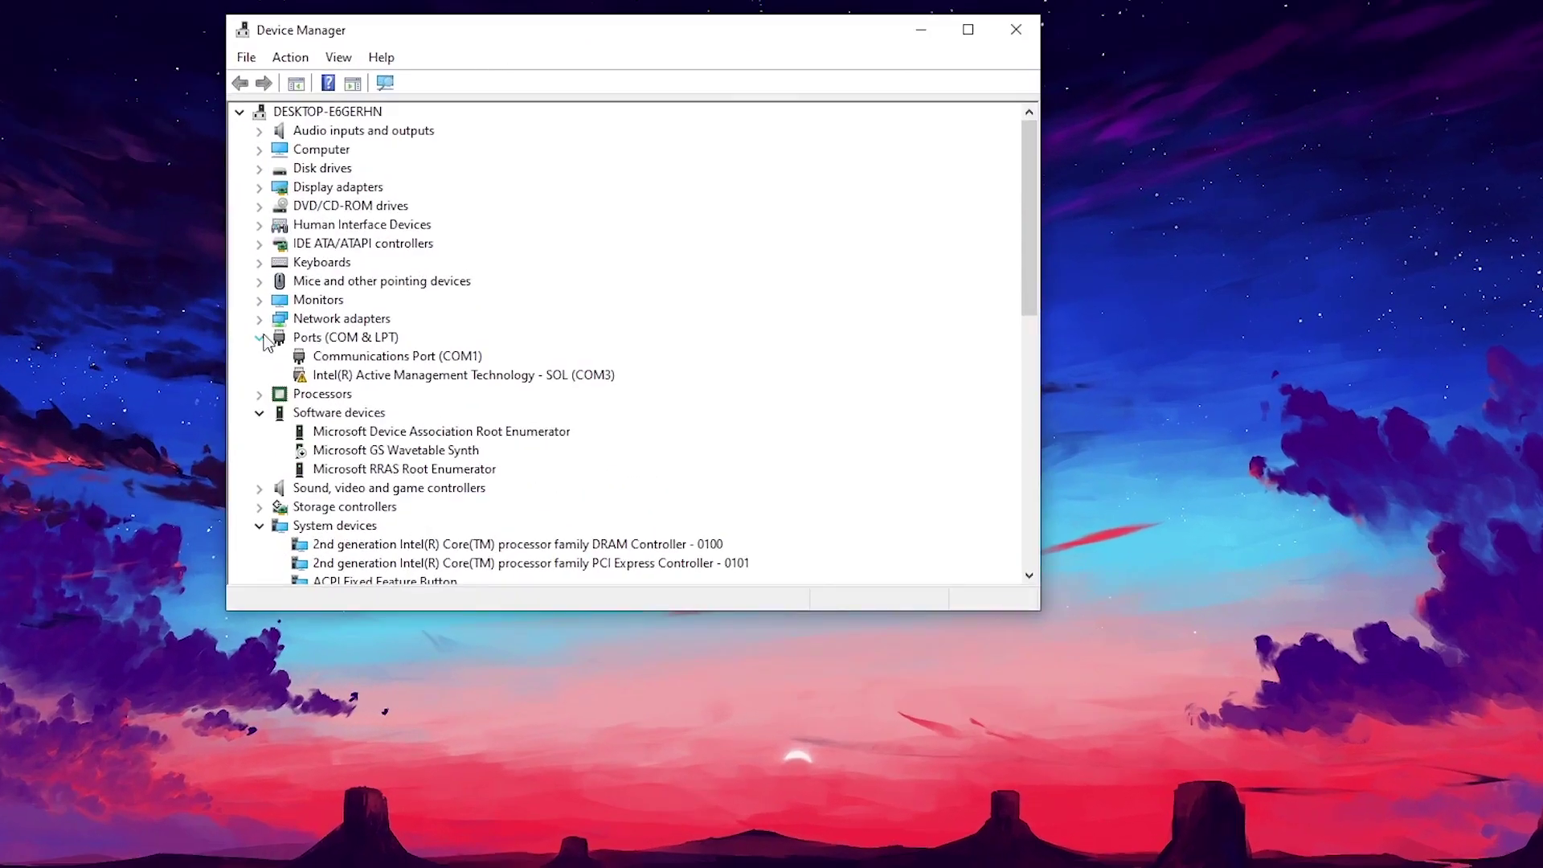
pyautogui.click(260, 337)
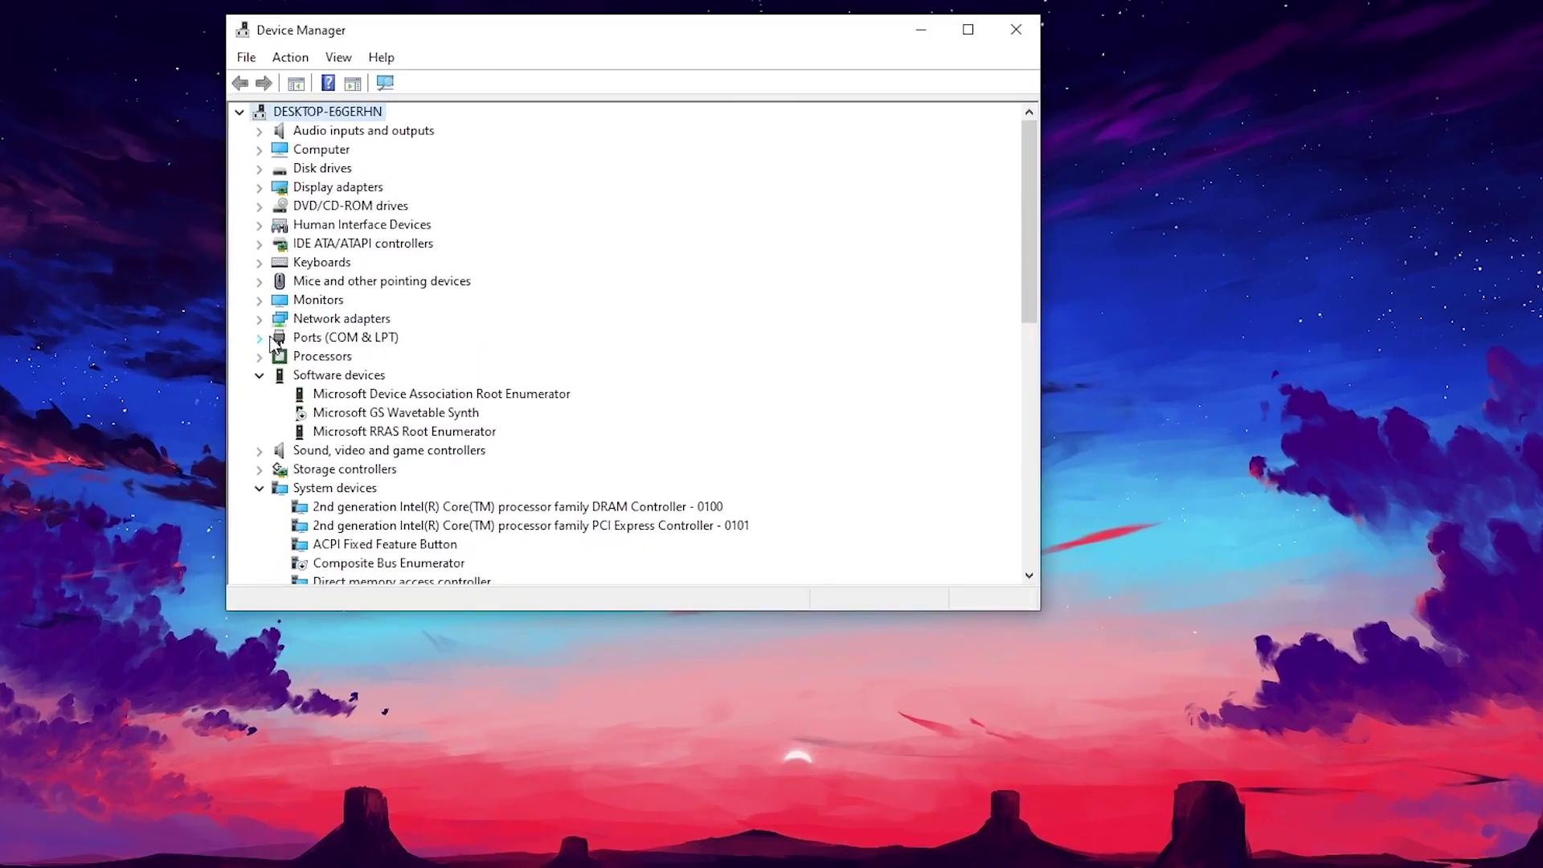
pyautogui.click(341, 318)
pyautogui.click(260, 319)
# Stop Windows turning off the Intel Gigabit Network Connection adapter to save power.
pyautogui.click(438, 338)
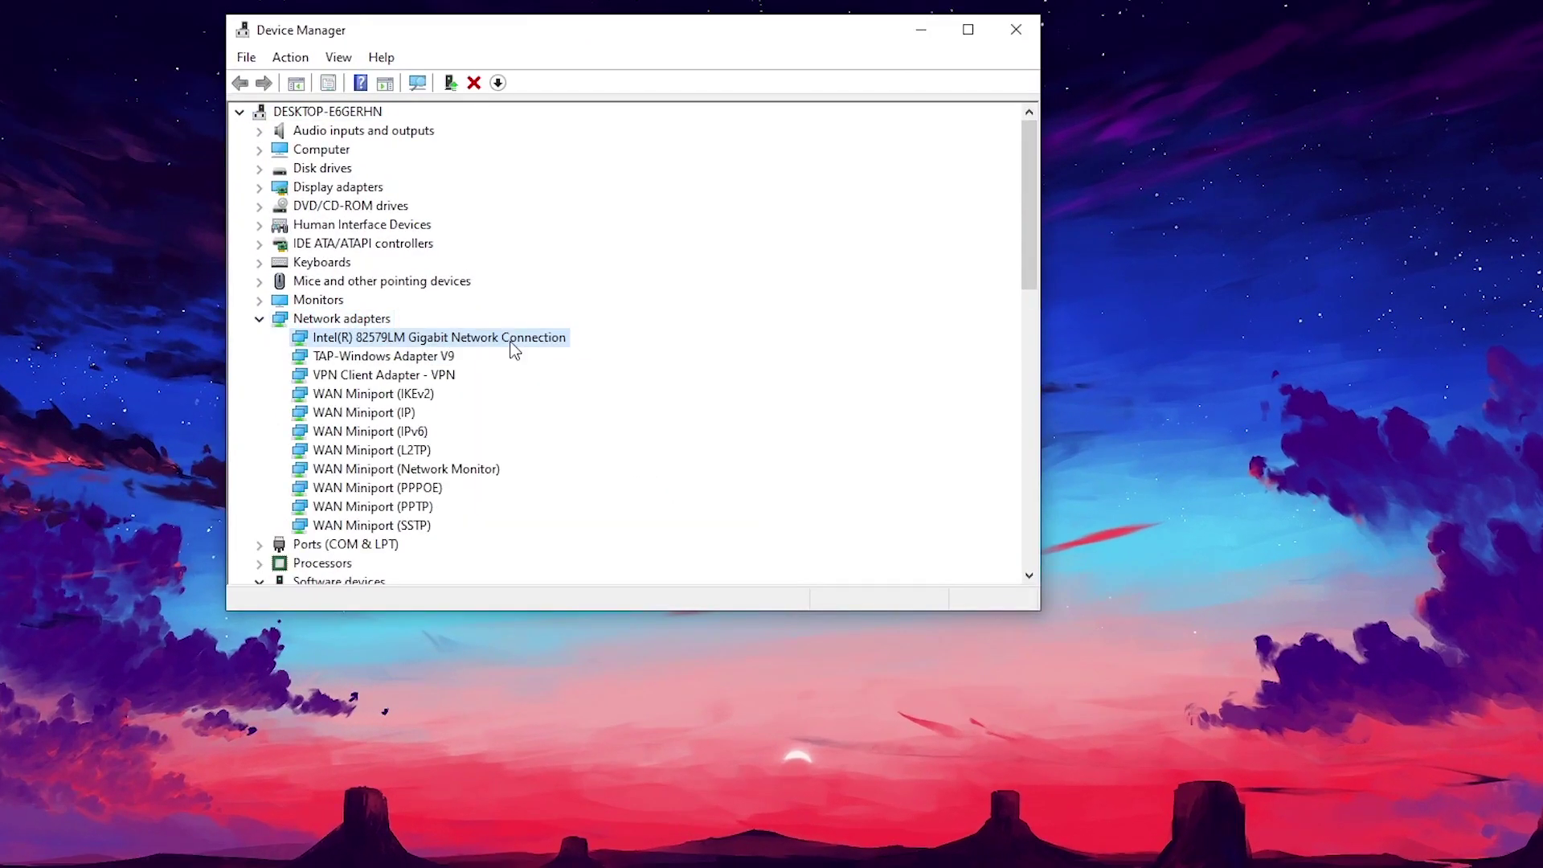
pyautogui.rightClick(507, 349)
pyautogui.click(566, 463)
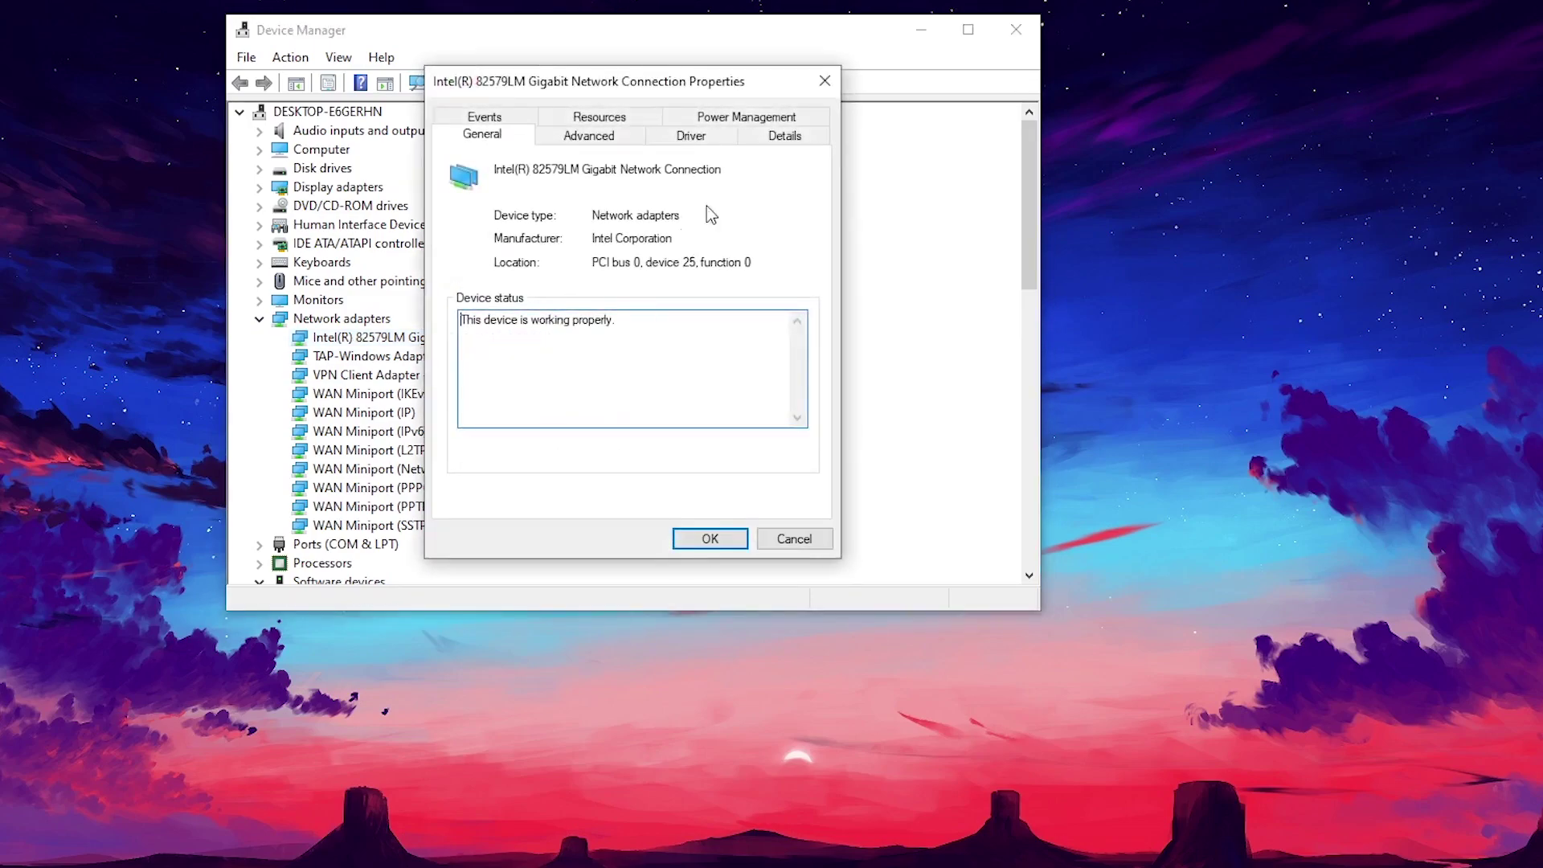
pyautogui.click(746, 134)
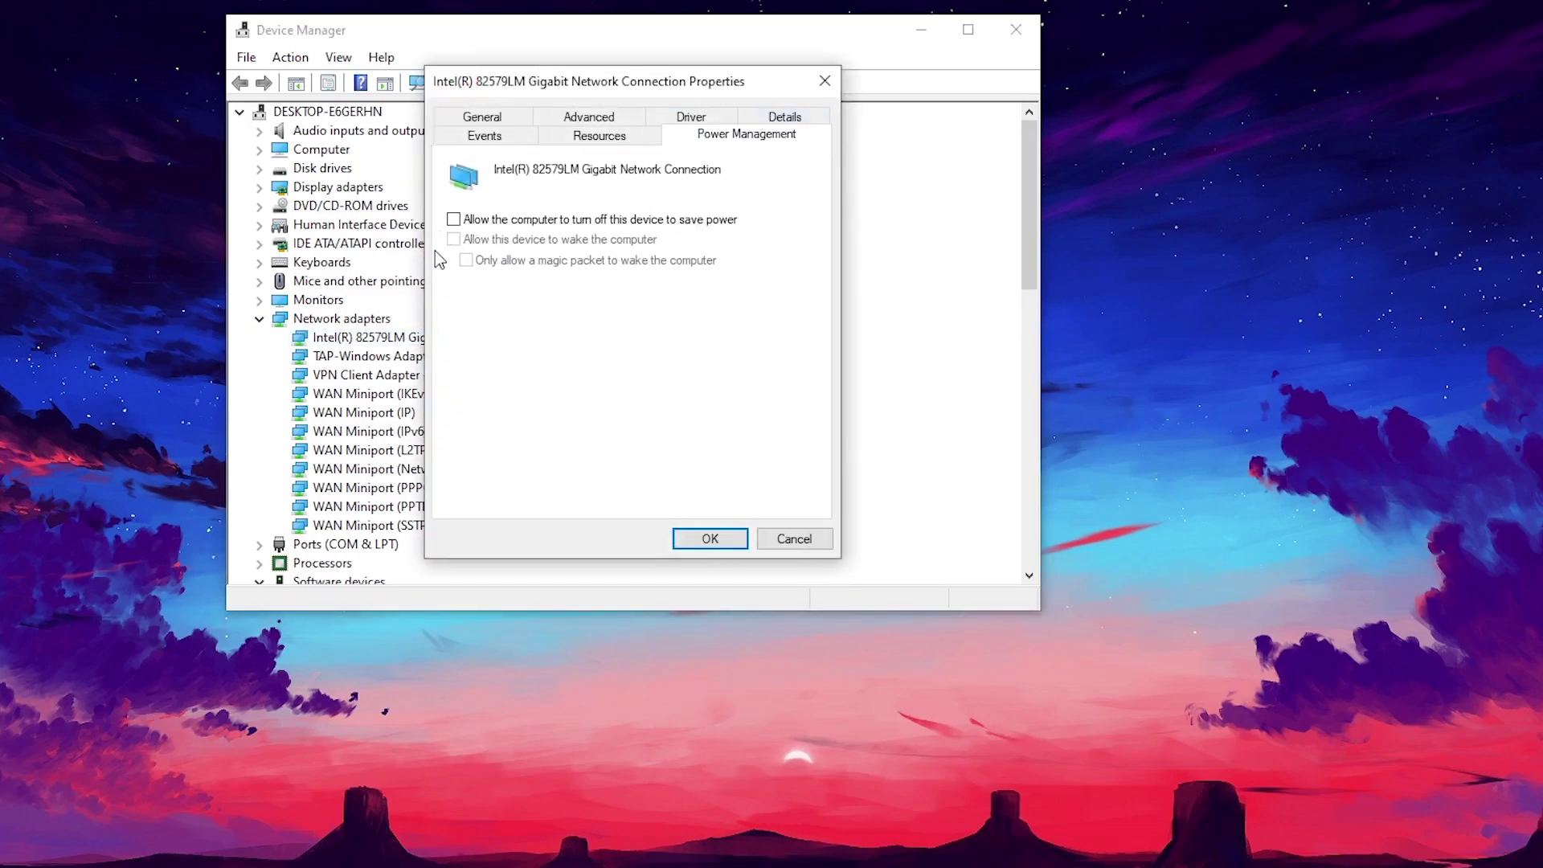
pyautogui.click(710, 539)
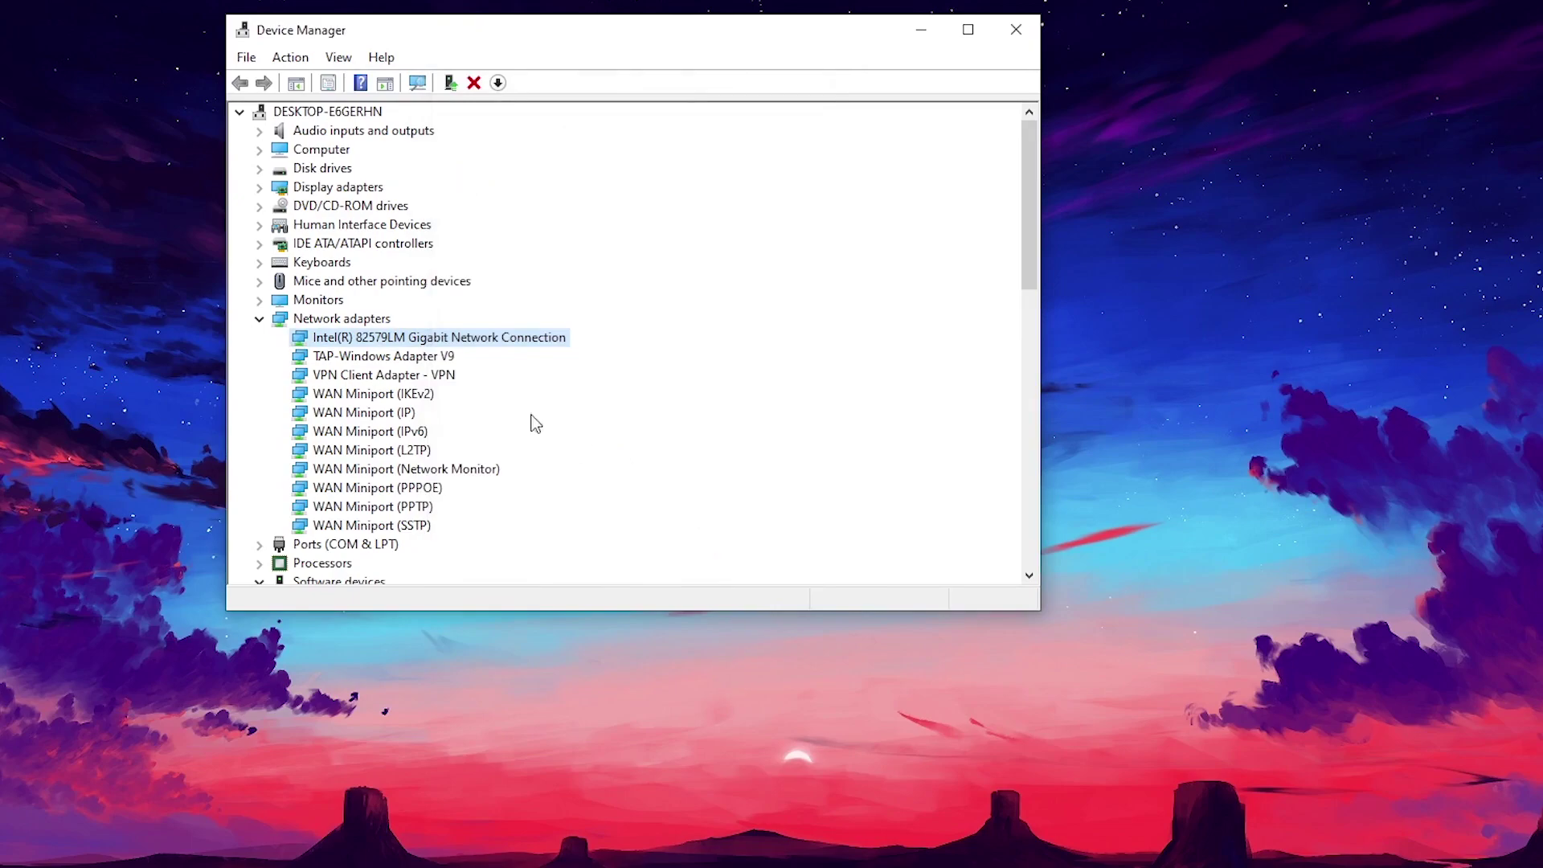
pyautogui.click(261, 319)
# List devices by connection and turn off power management for the USB Root Hub under controller 1C2D.
pyautogui.click(322, 261)
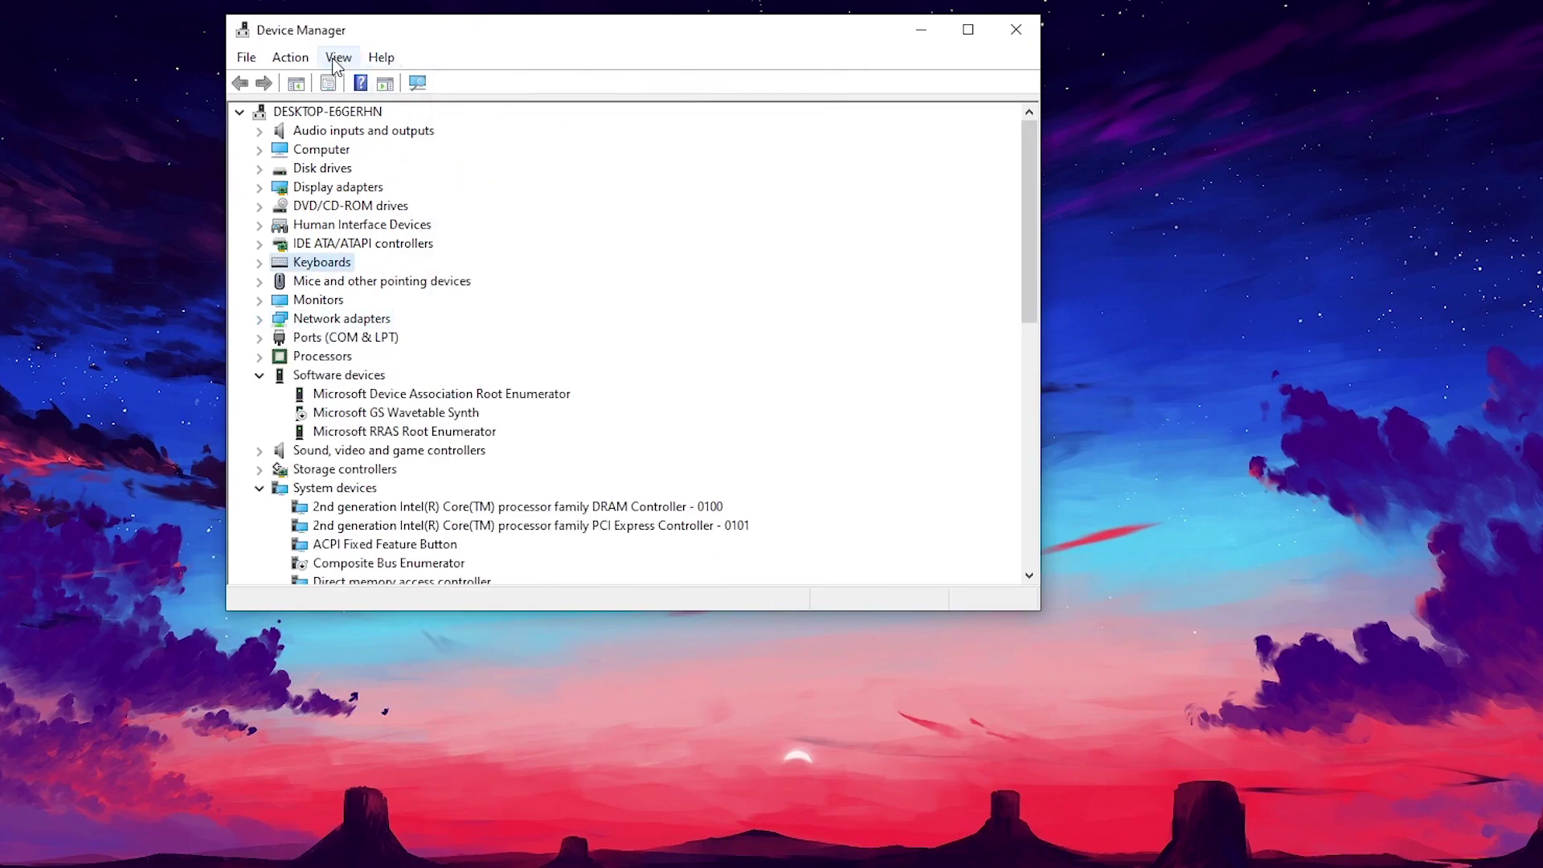
pyautogui.click(339, 57)
pyautogui.click(379, 109)
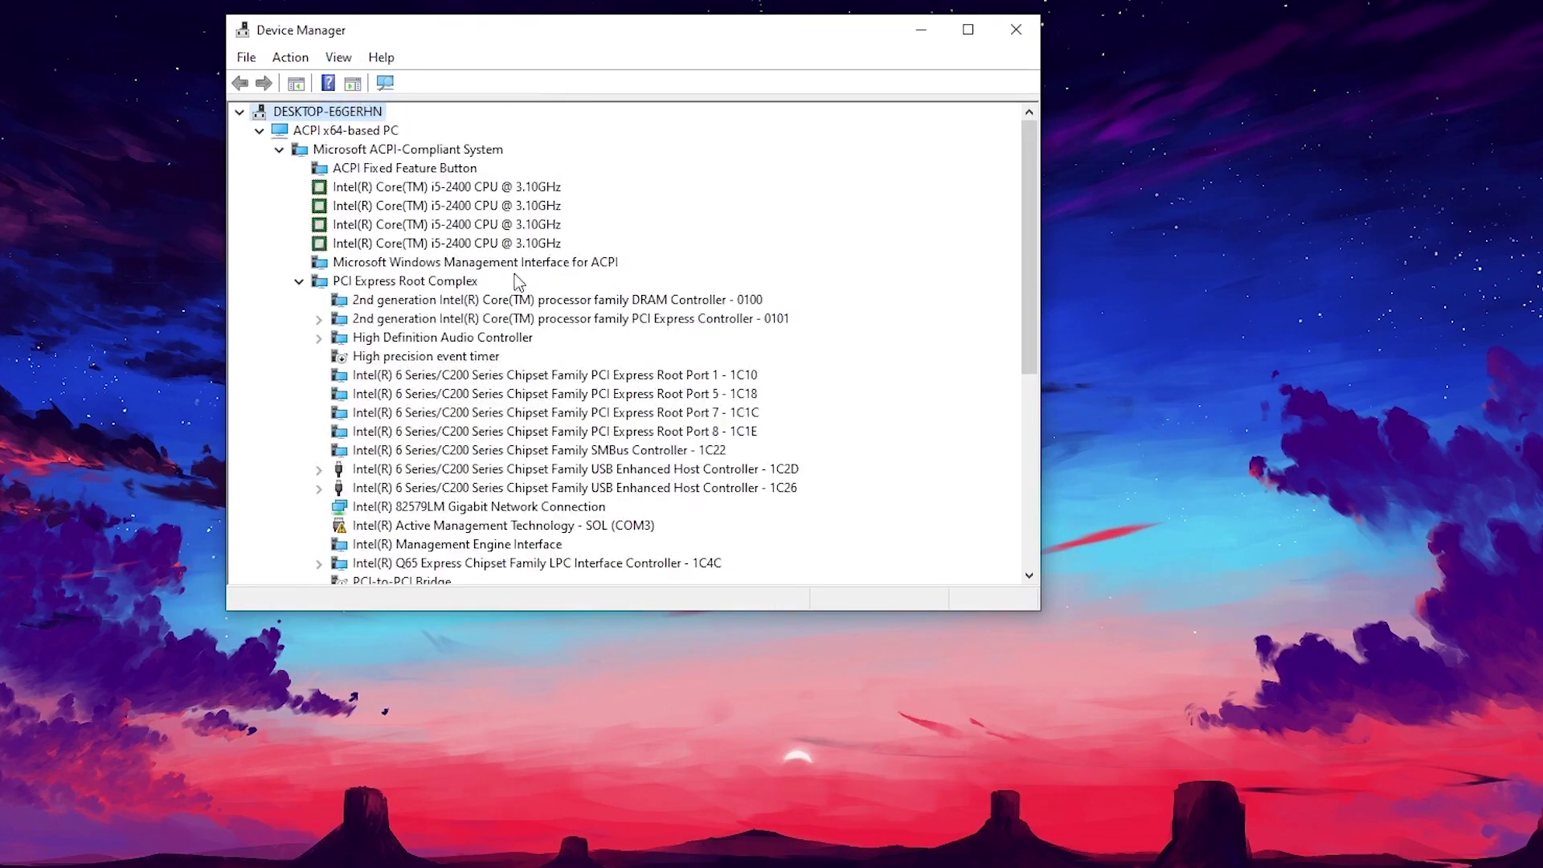
pyautogui.scroll(-4, 699, 354)
pyautogui.scroll(-2, 682, 353)
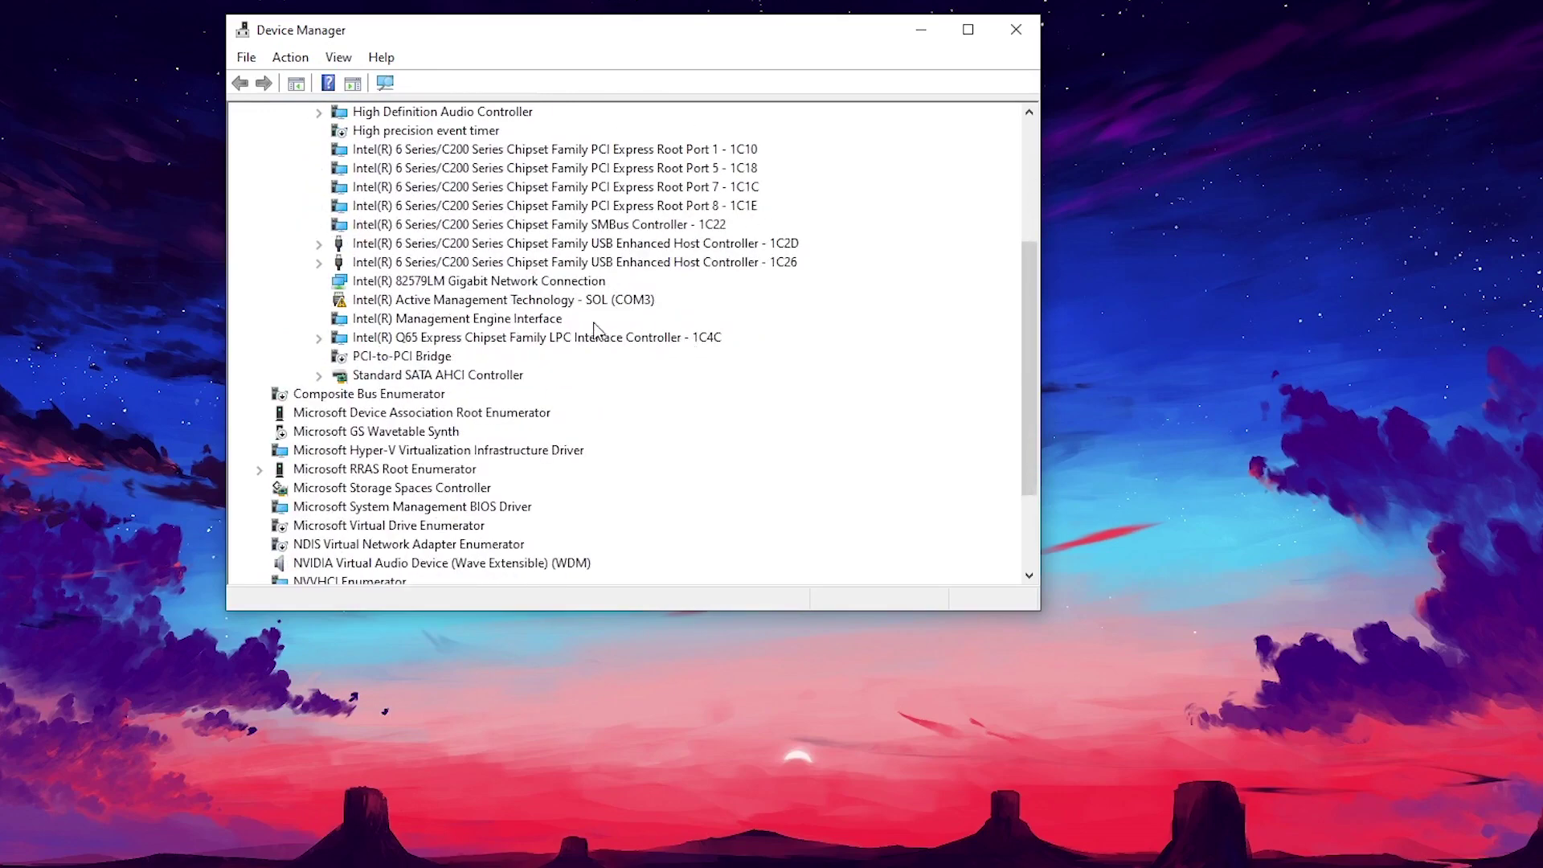
pyautogui.click(446, 245)
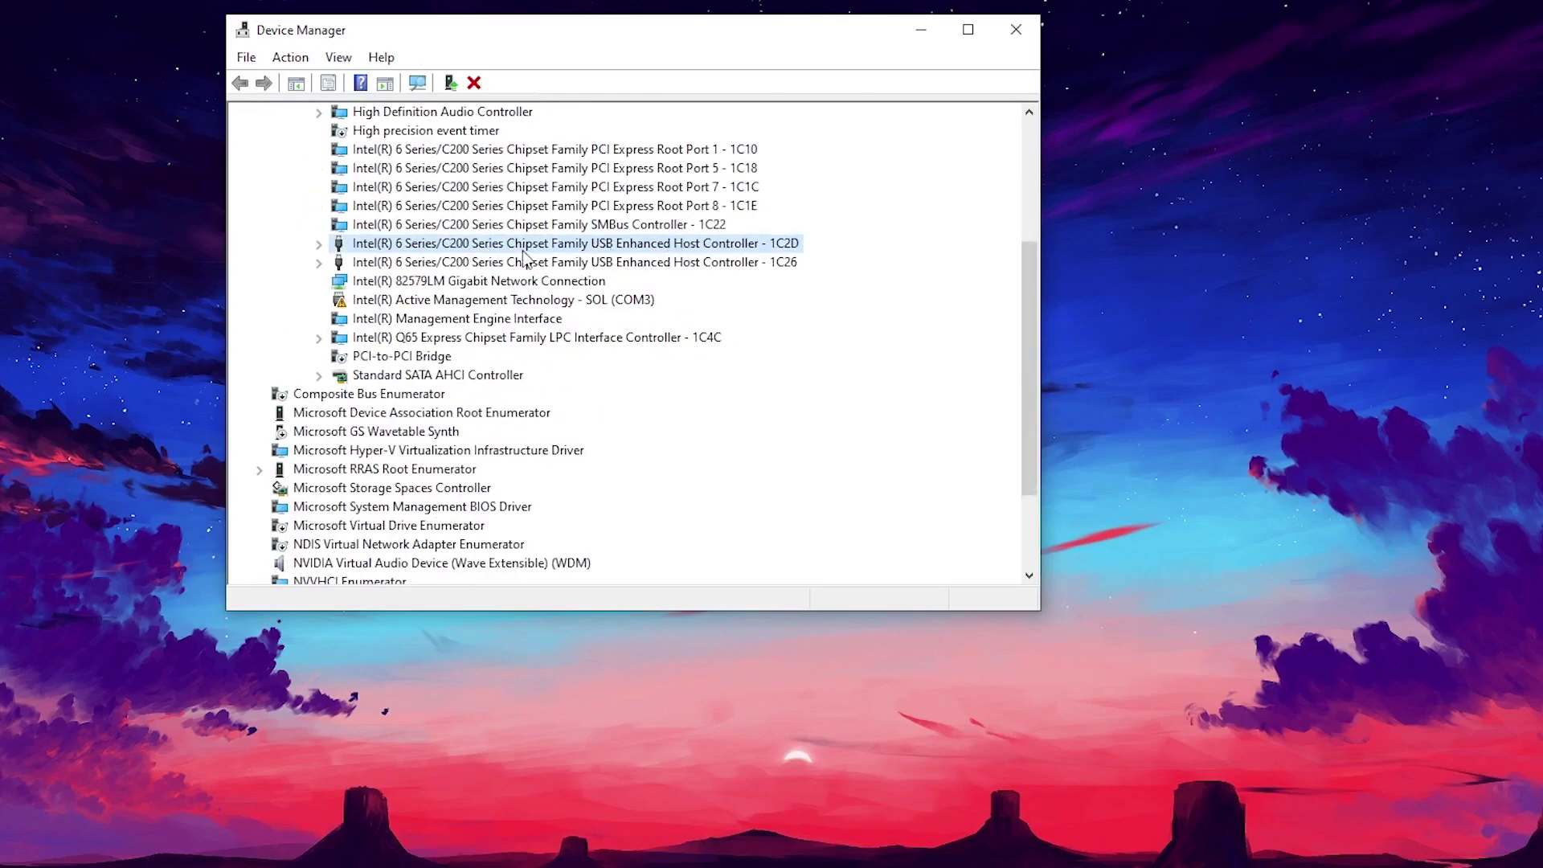
pyautogui.doubleClick(362, 243)
pyautogui.rightClick(410, 262)
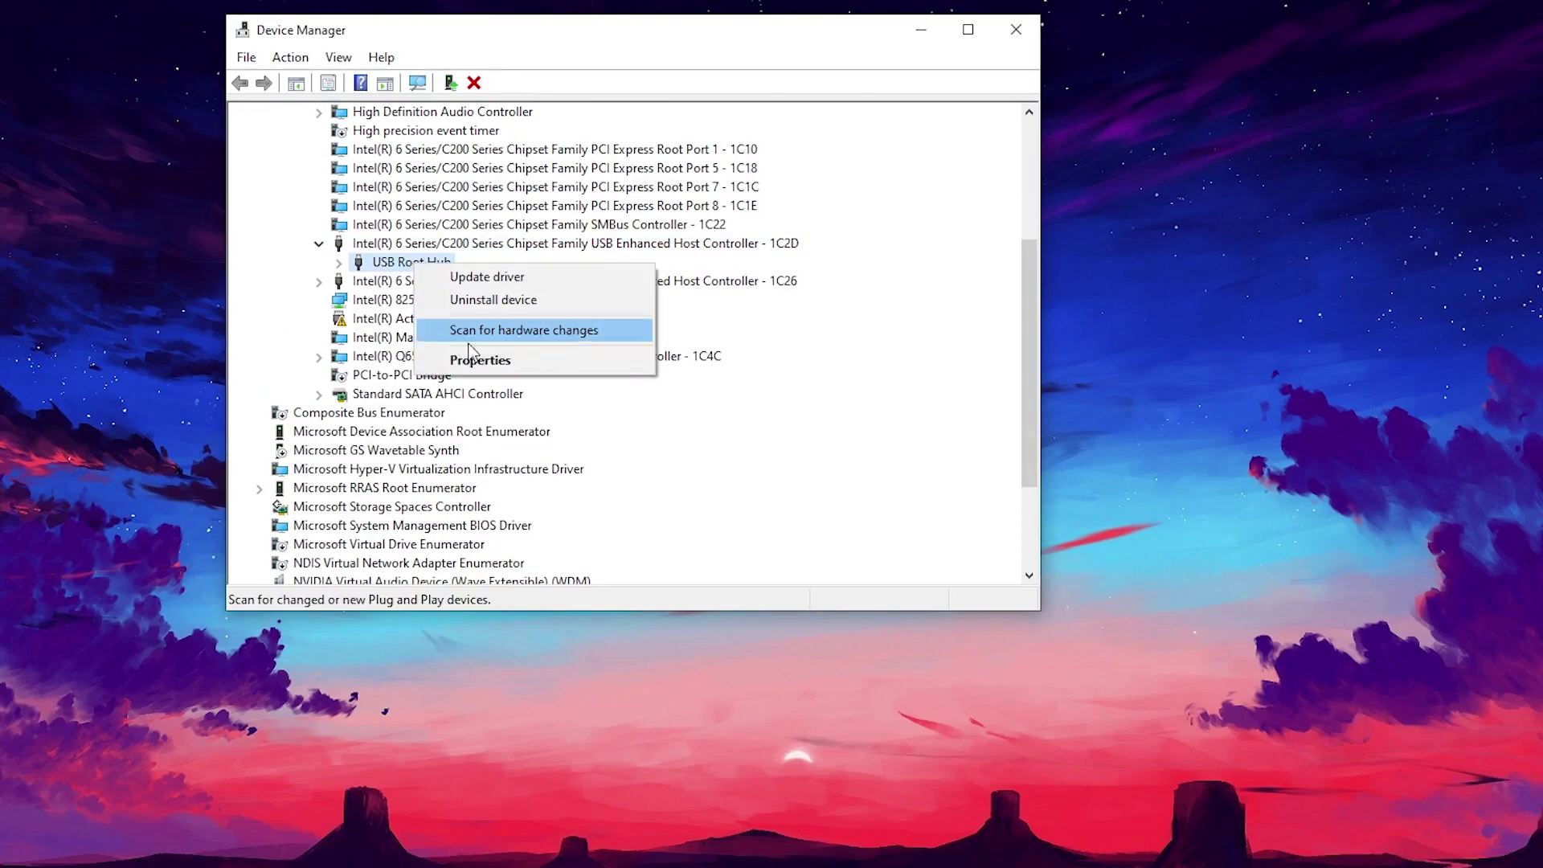
pyautogui.click(480, 359)
pyautogui.click(783, 115)
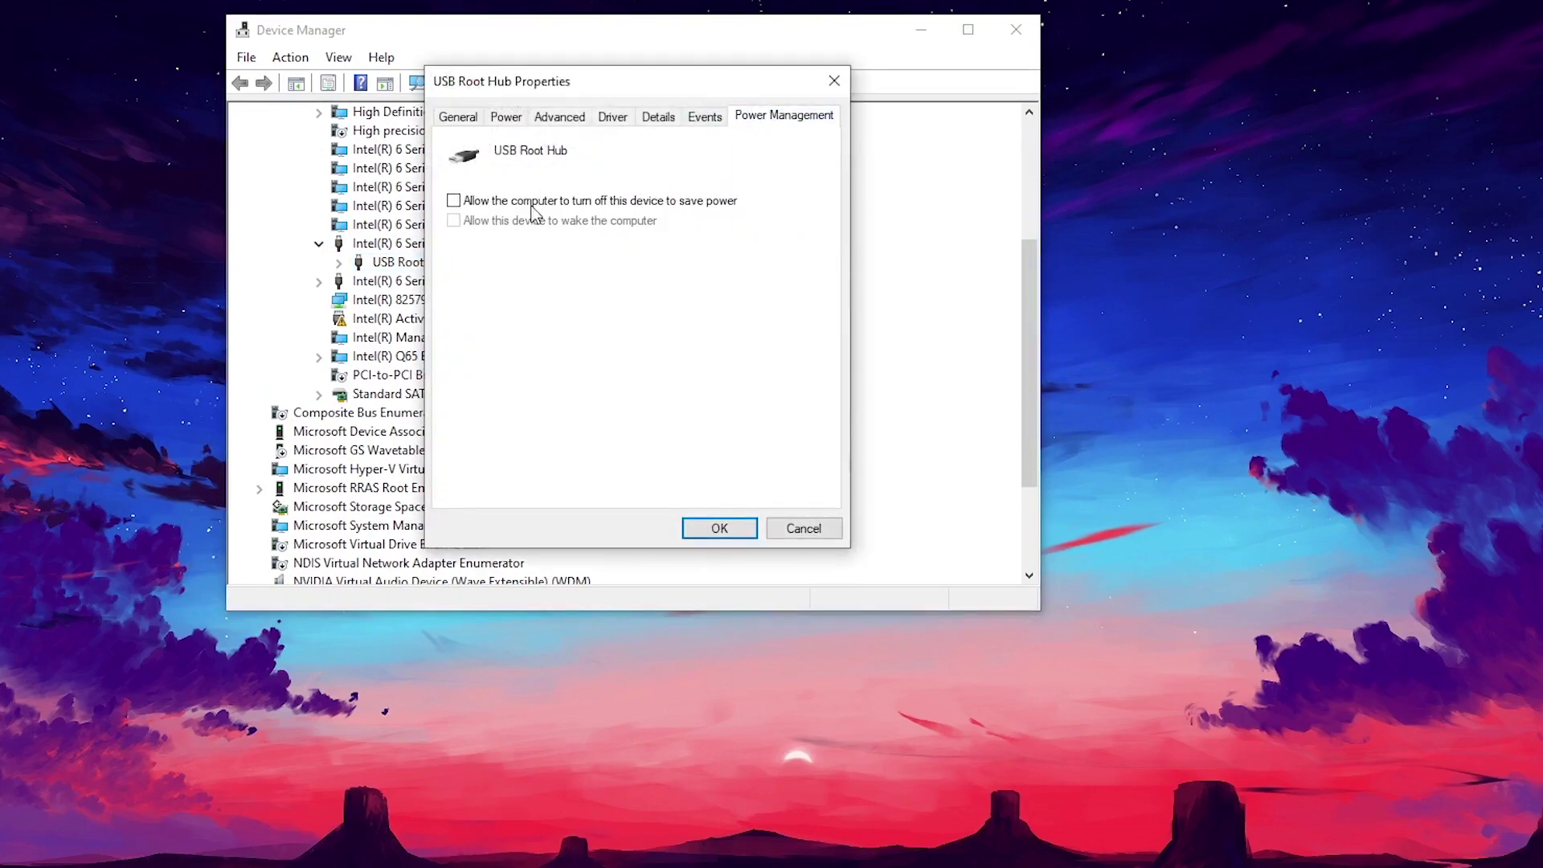
pyautogui.click(719, 529)
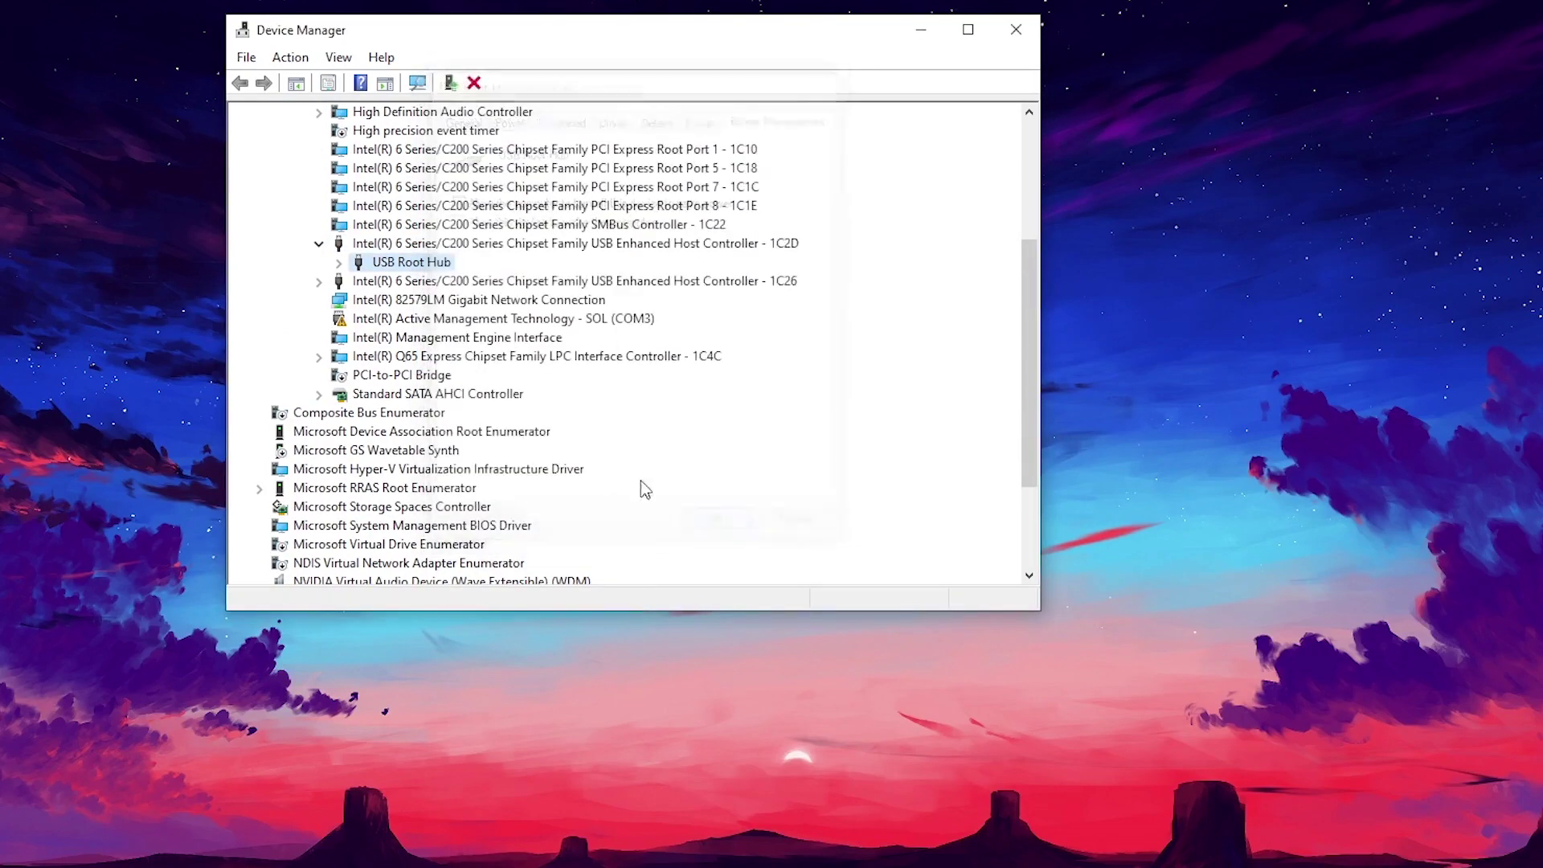
# Turn off power management for the second USB Root Hub under controller 1C26.
pyautogui.click(434, 282)
pyautogui.doubleClick(434, 282)
pyautogui.click(411, 299)
pyautogui.rightClick(410, 300)
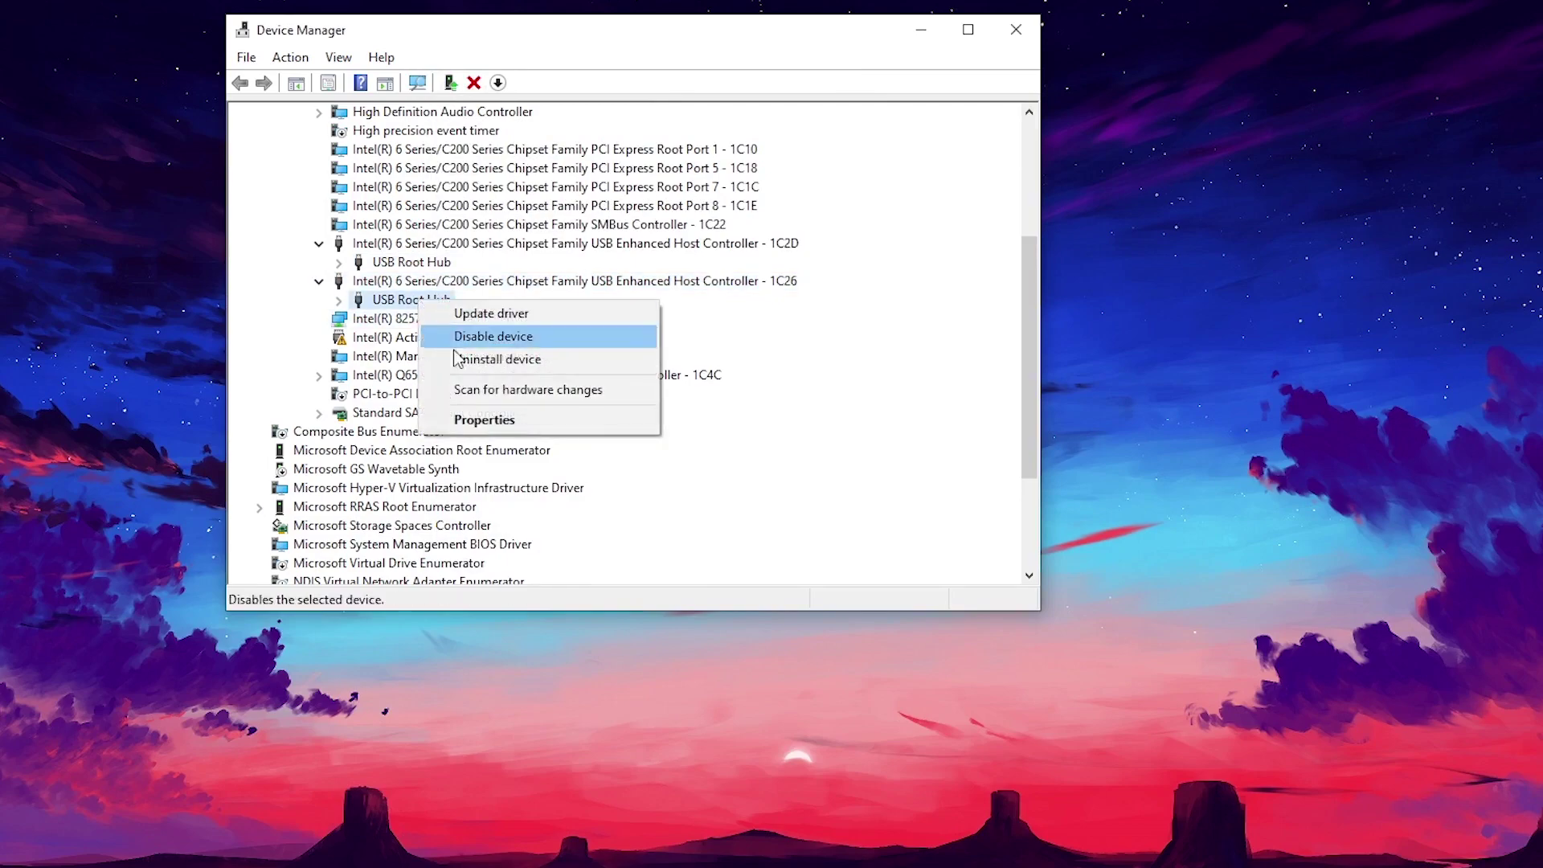
pyautogui.click(479, 419)
pyautogui.click(784, 114)
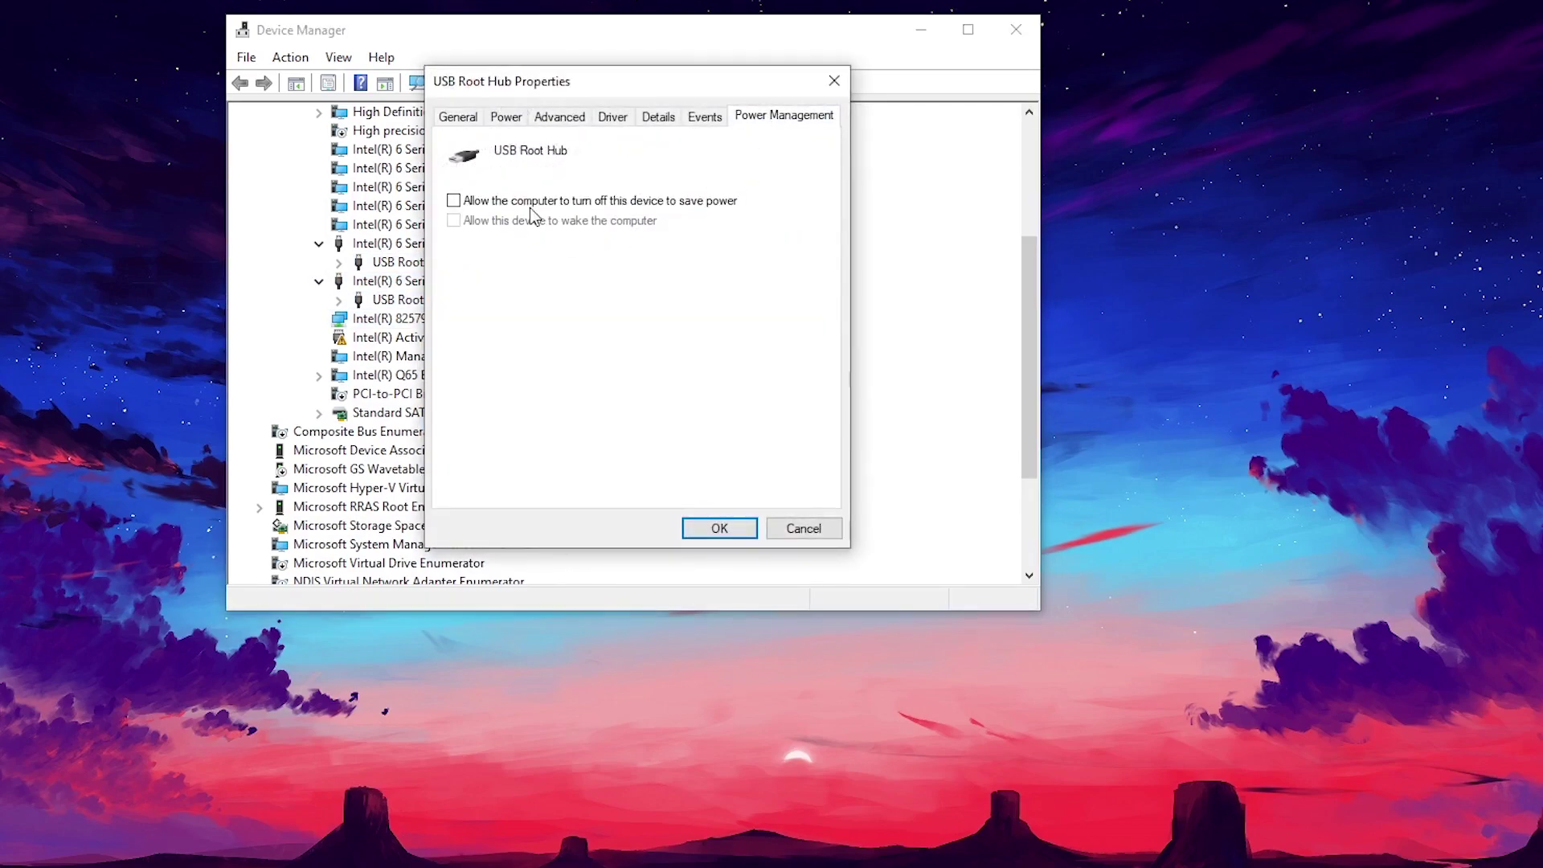
pyautogui.click(720, 529)
pyautogui.click(343, 280)
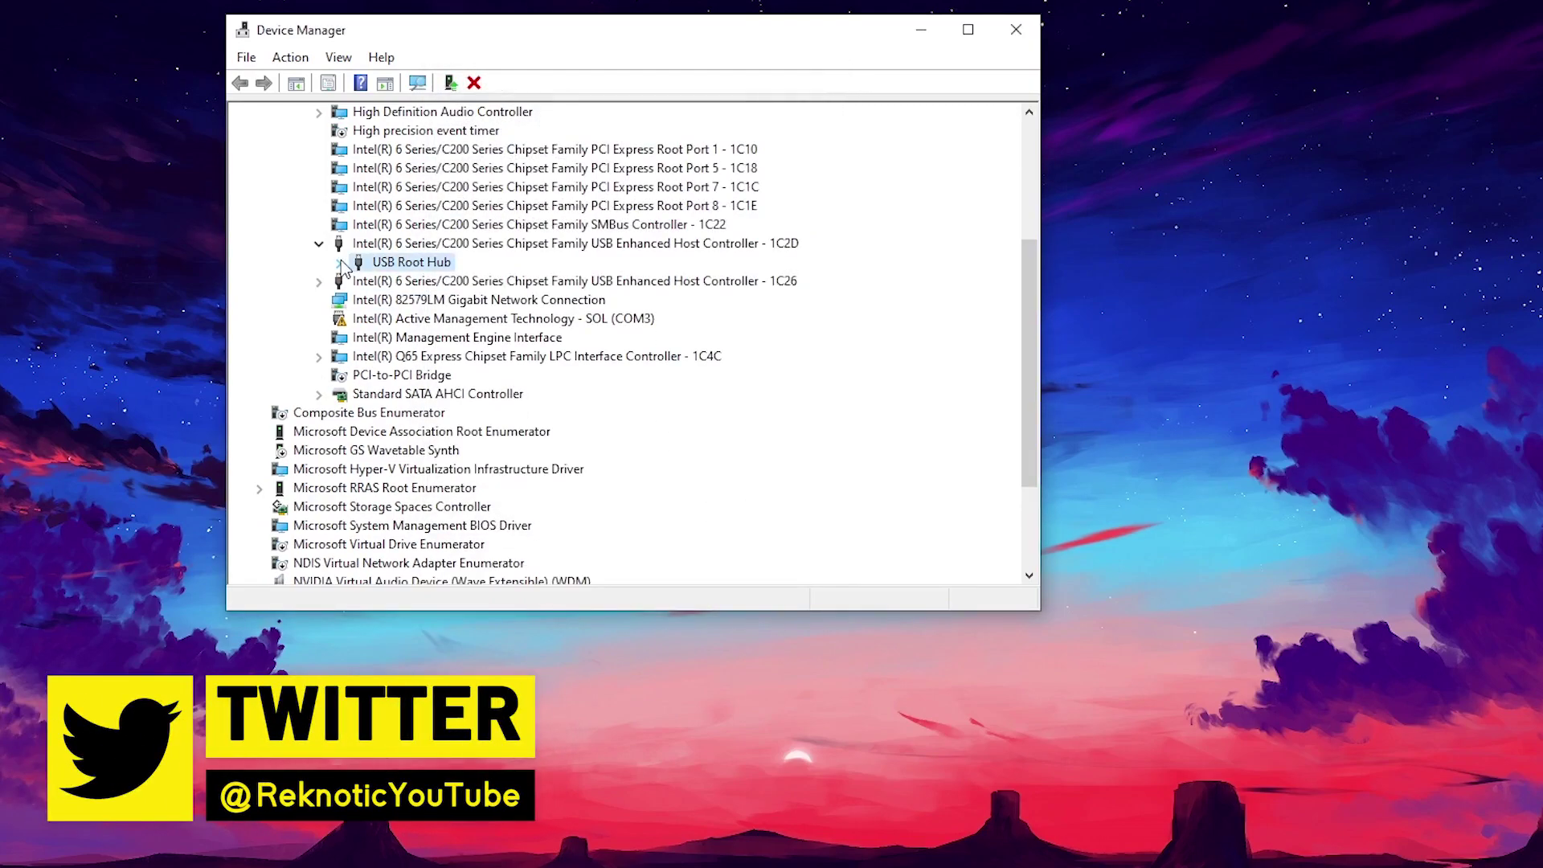
# Turn off power management for the HID Keyboard Device under the Generic USB Hub.
pyautogui.click(343, 264)
pyautogui.click(362, 281)
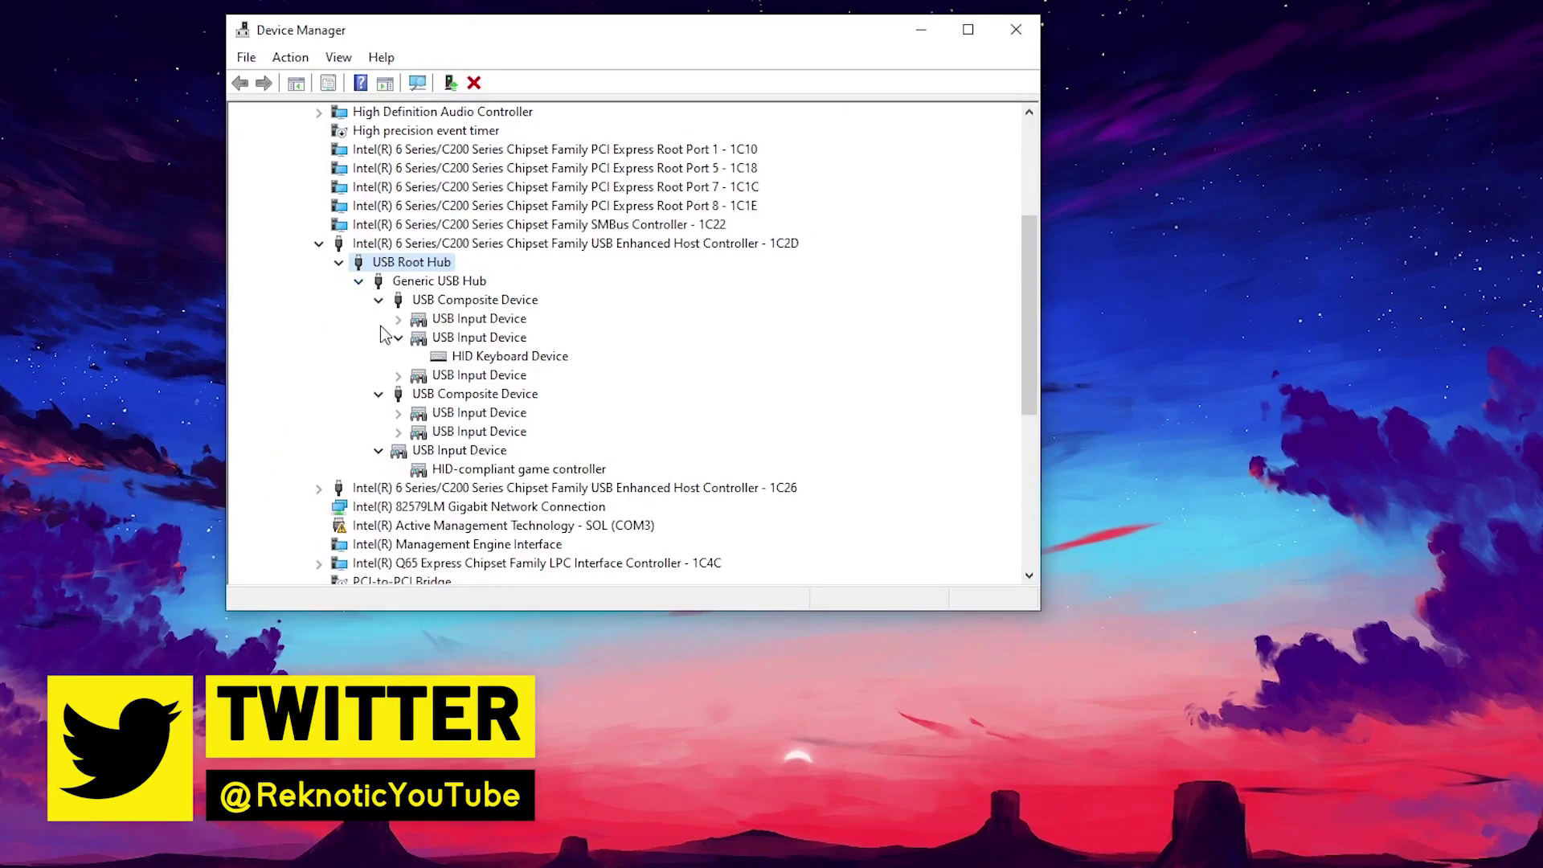
pyautogui.click(479, 337)
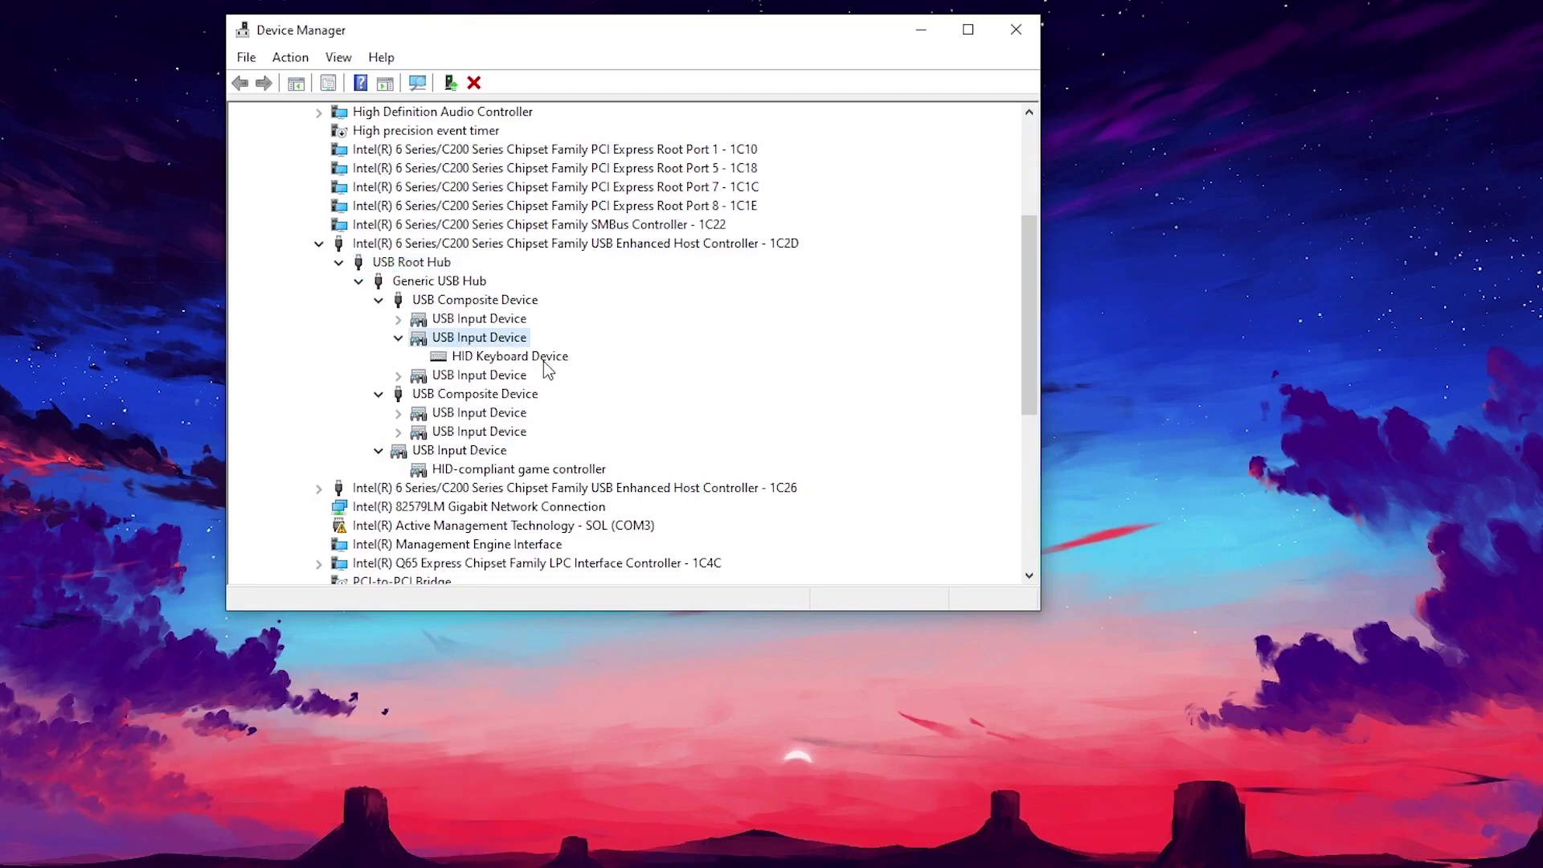
pyautogui.click(531, 357)
pyautogui.rightClick(556, 360)
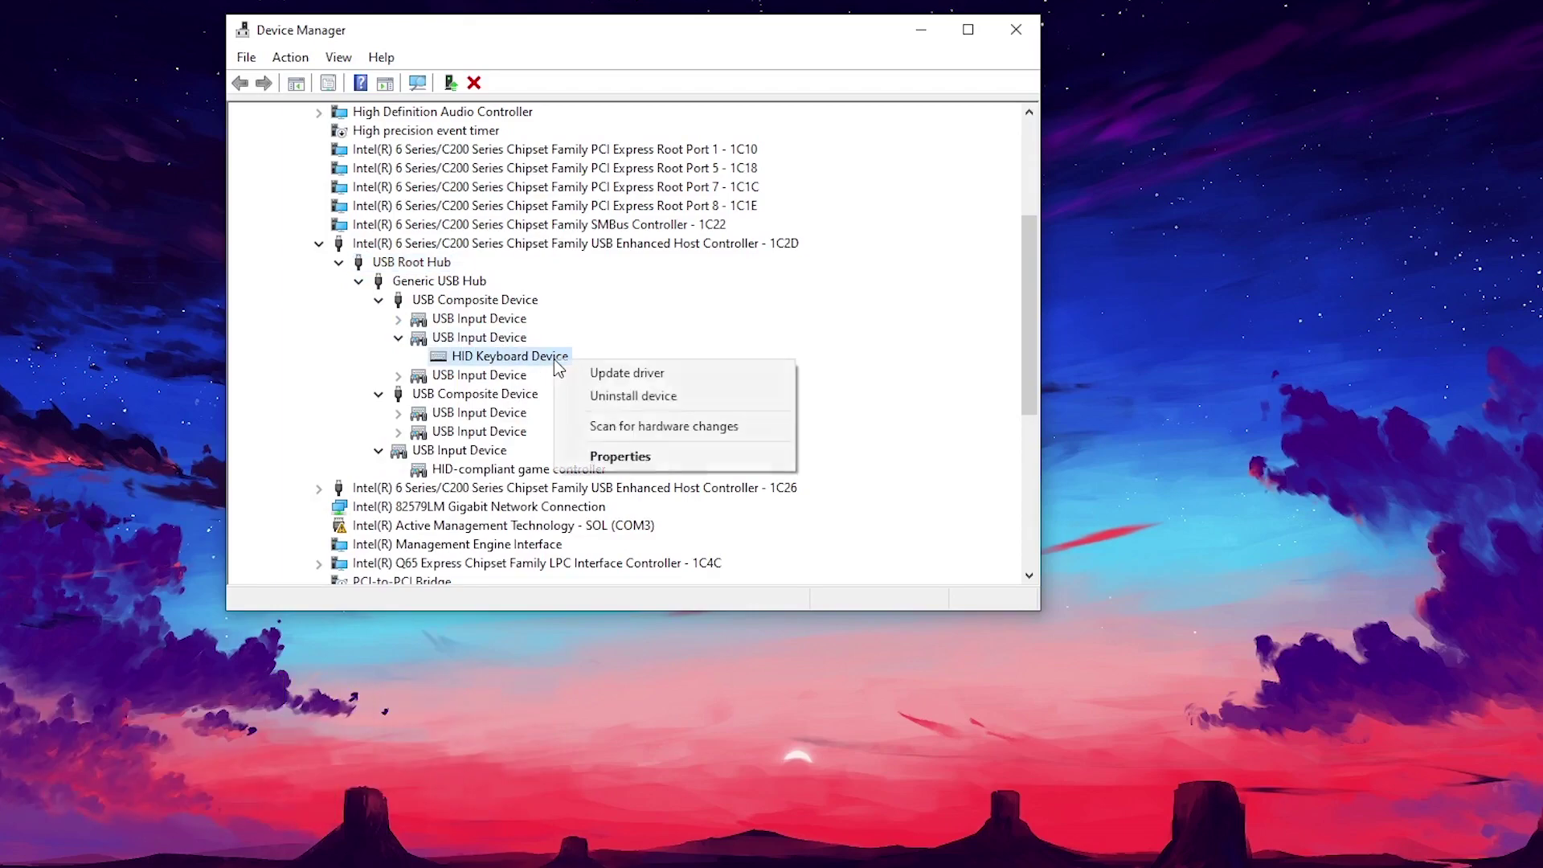
pyautogui.click(602, 459)
pyautogui.click(676, 115)
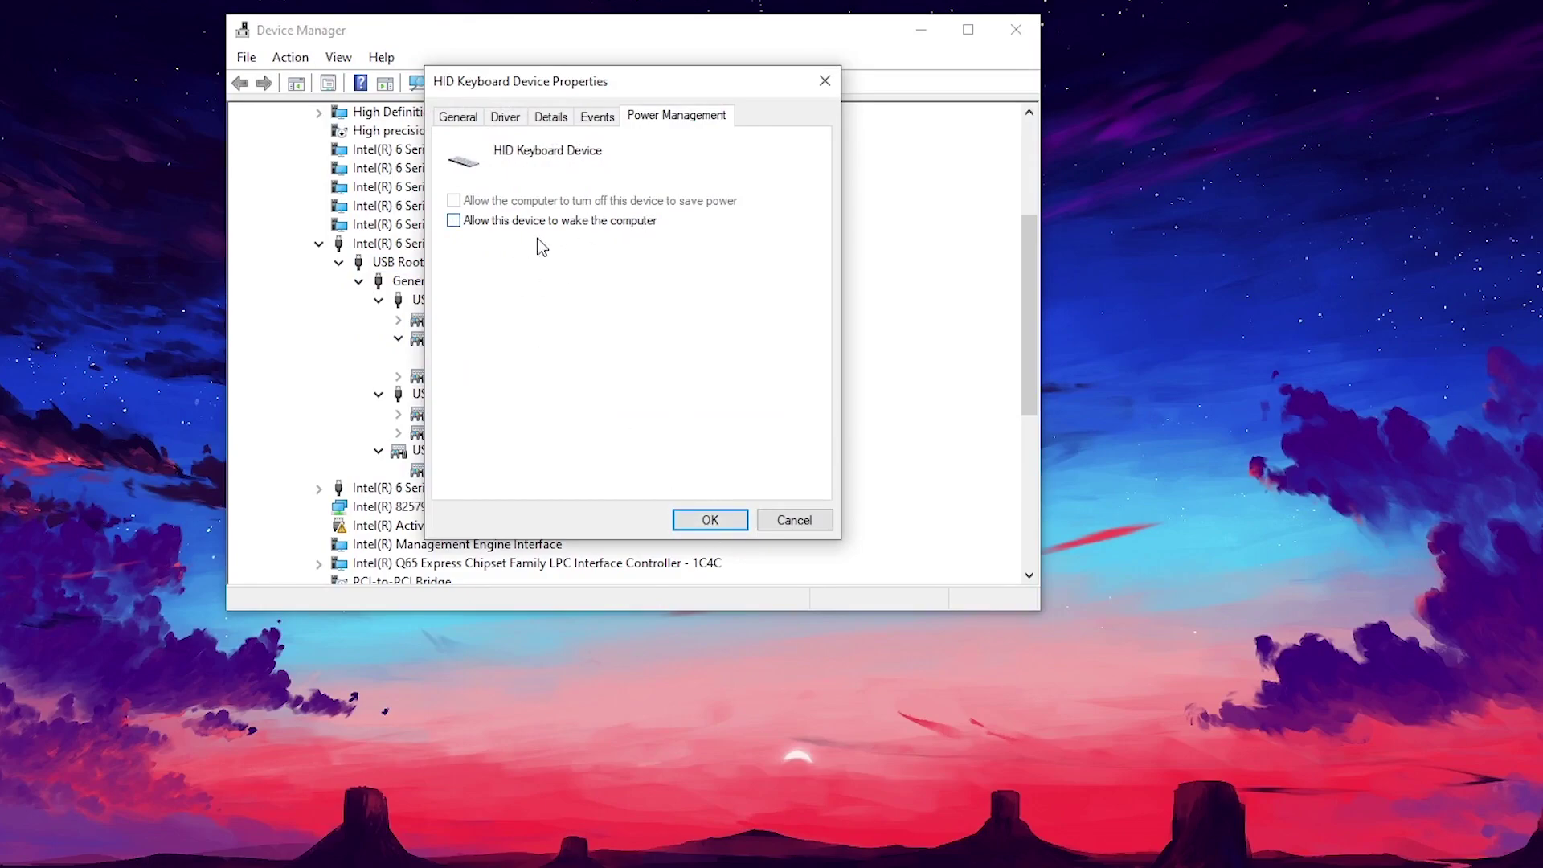
pyautogui.click(731, 518)
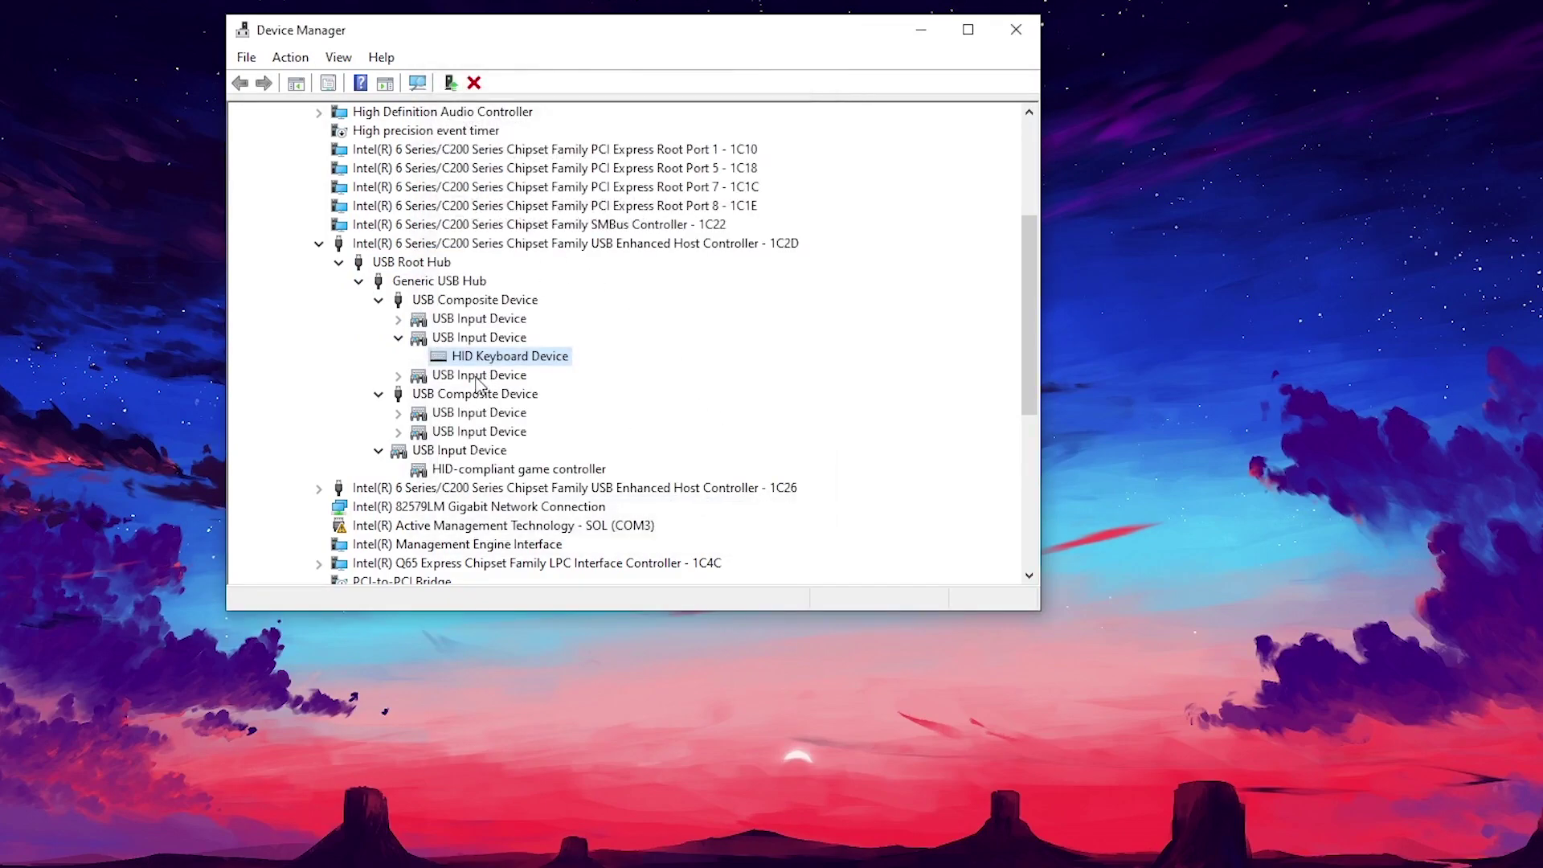
# Turn off power management for the HID-compliant mouse.
pyautogui.click(398, 374)
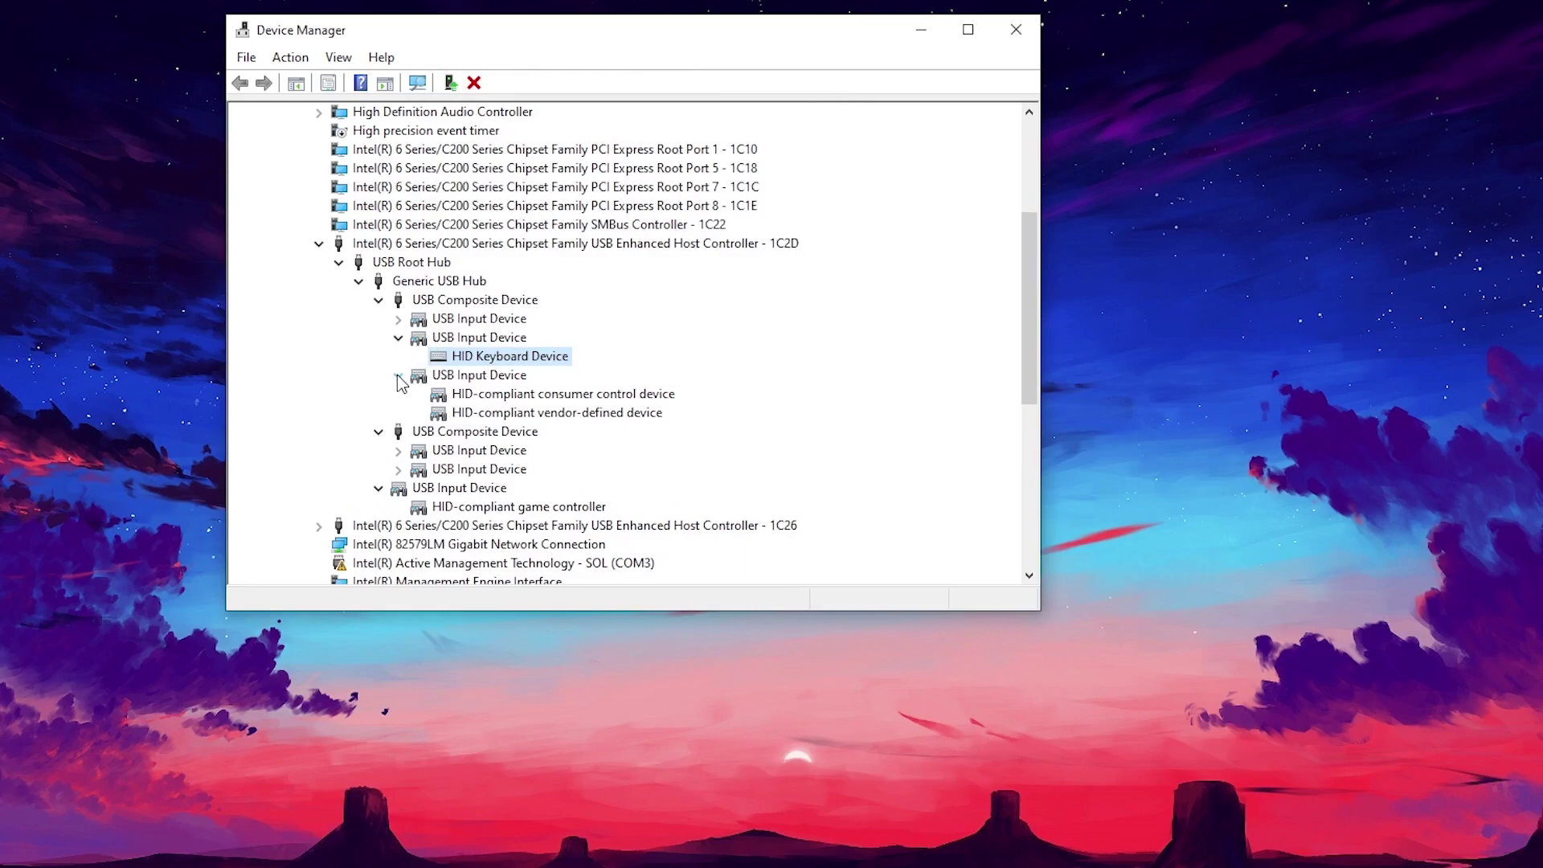
pyautogui.click(398, 319)
pyautogui.rightClick(492, 339)
pyautogui.click(651, 456)
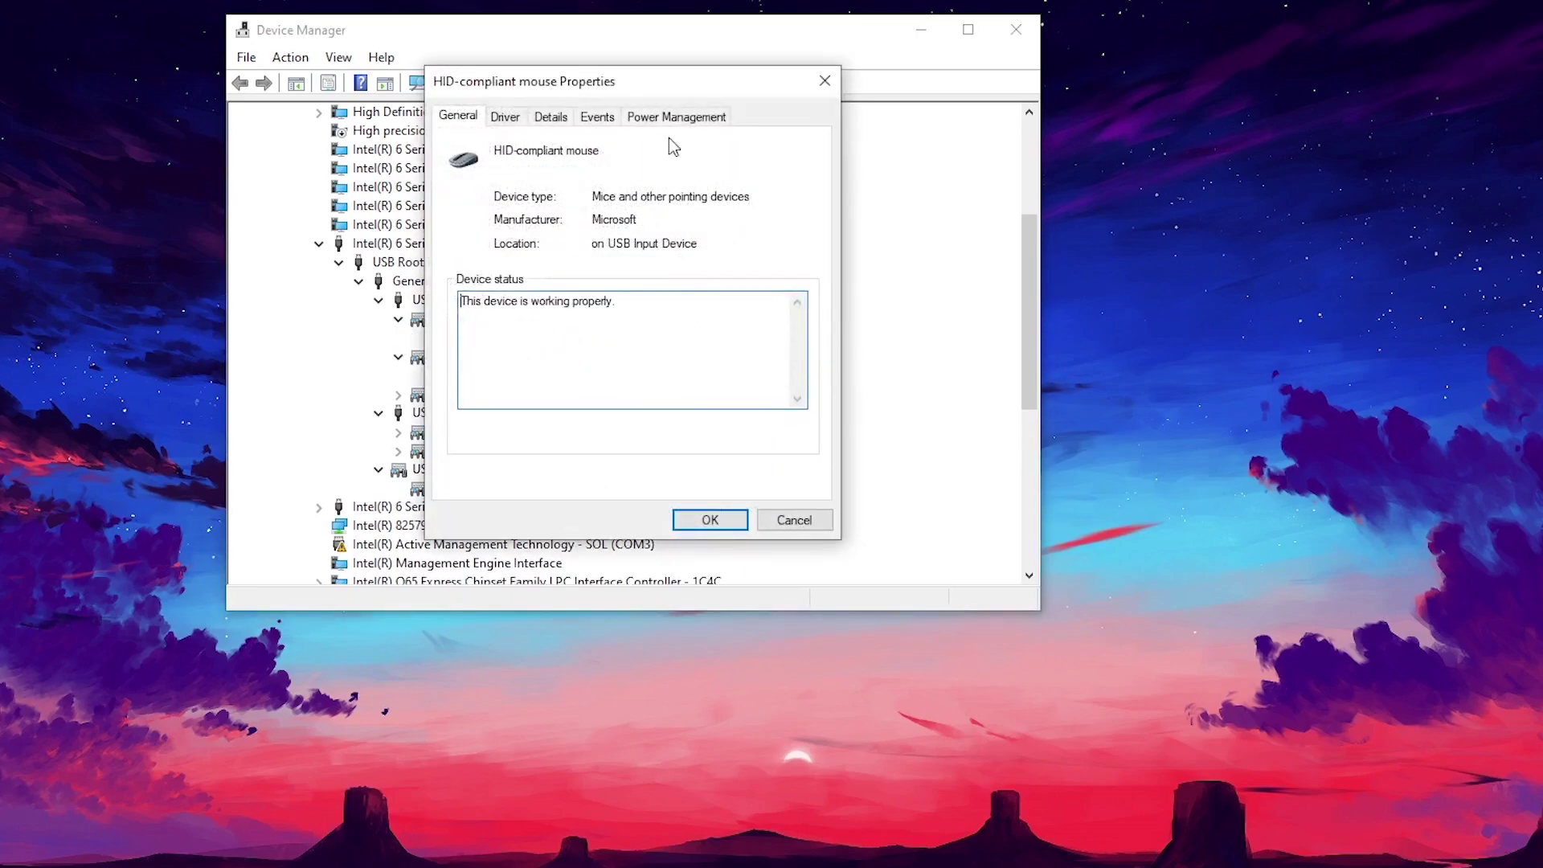
pyautogui.click(676, 114)
pyautogui.click(710, 520)
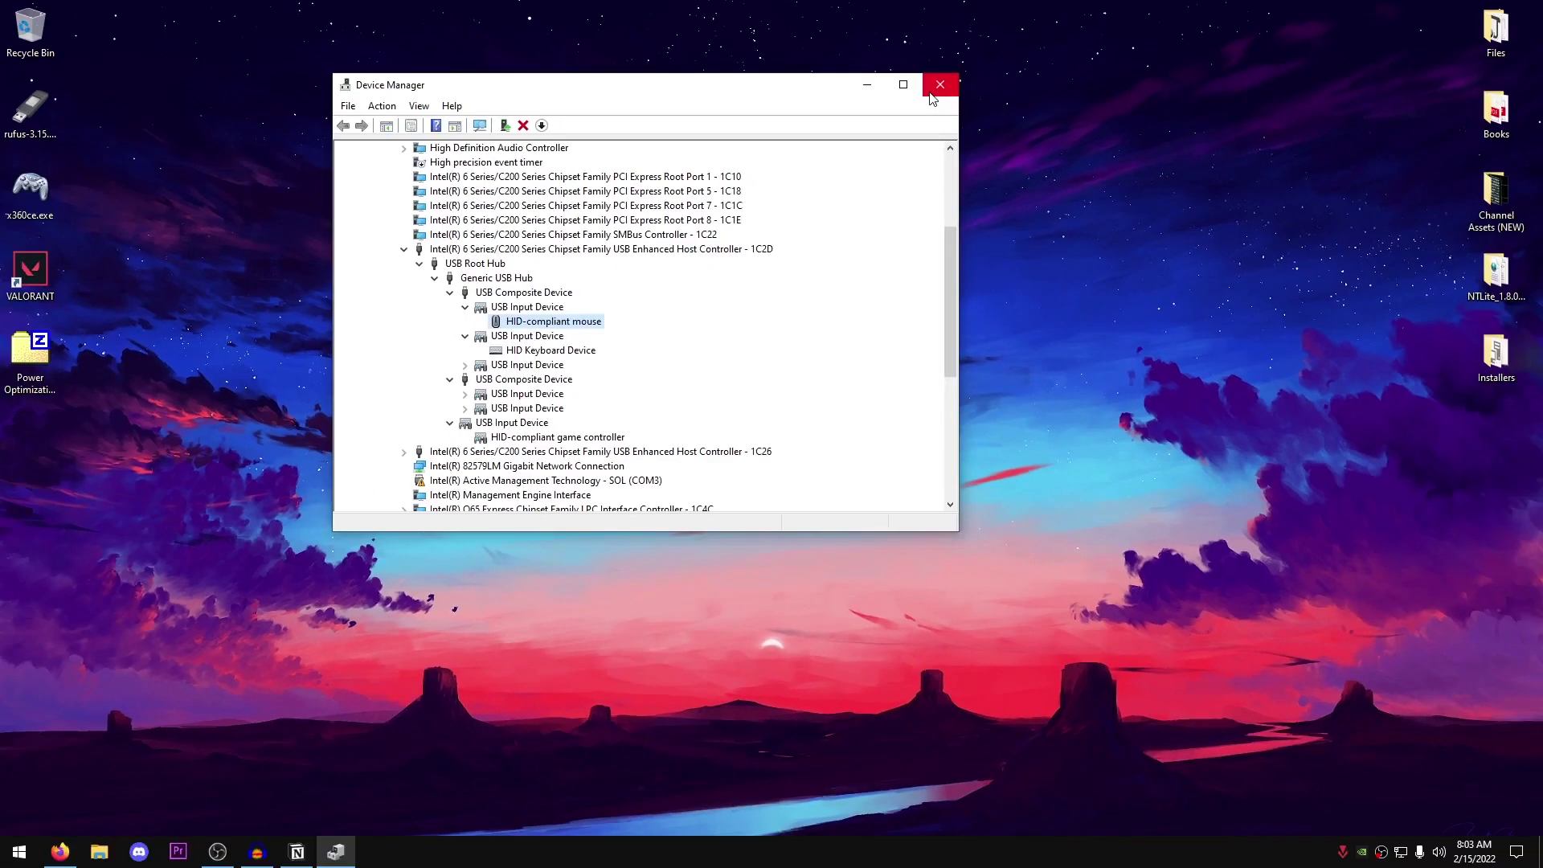
# Close Device Manager and move the Power Optimization Pack zip to the top centre of the desktop.
pyautogui.click(939, 85)
pyautogui.moveTo(30, 361); pyautogui.dragTo(579, 121)
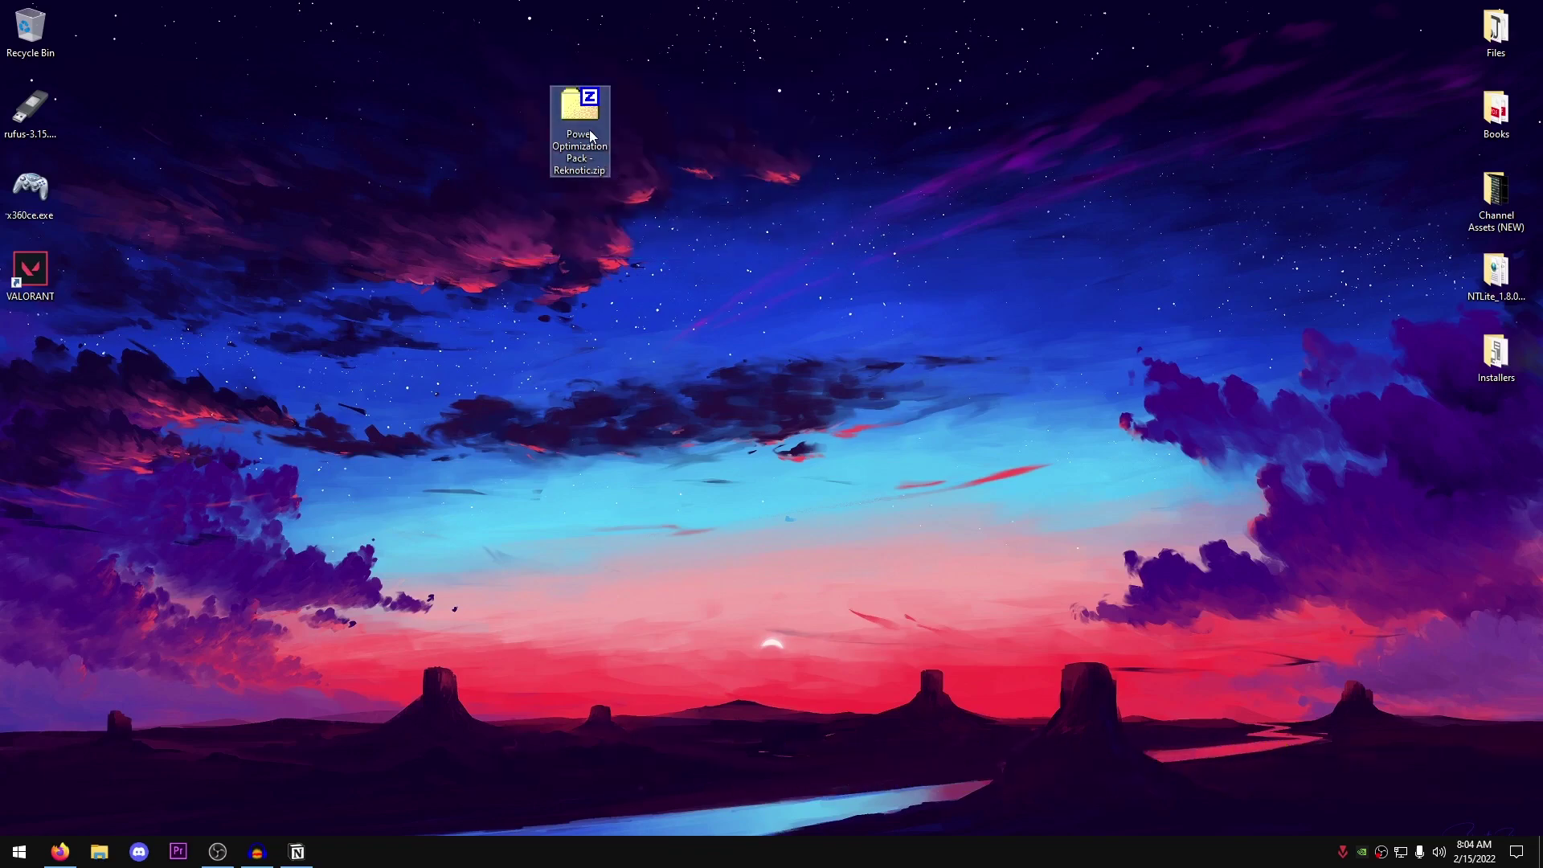
# Extract the Power Optimization Pack zip to the desktop and go into its 1-Tweaks folder.
pyautogui.rightClick(591, 135)
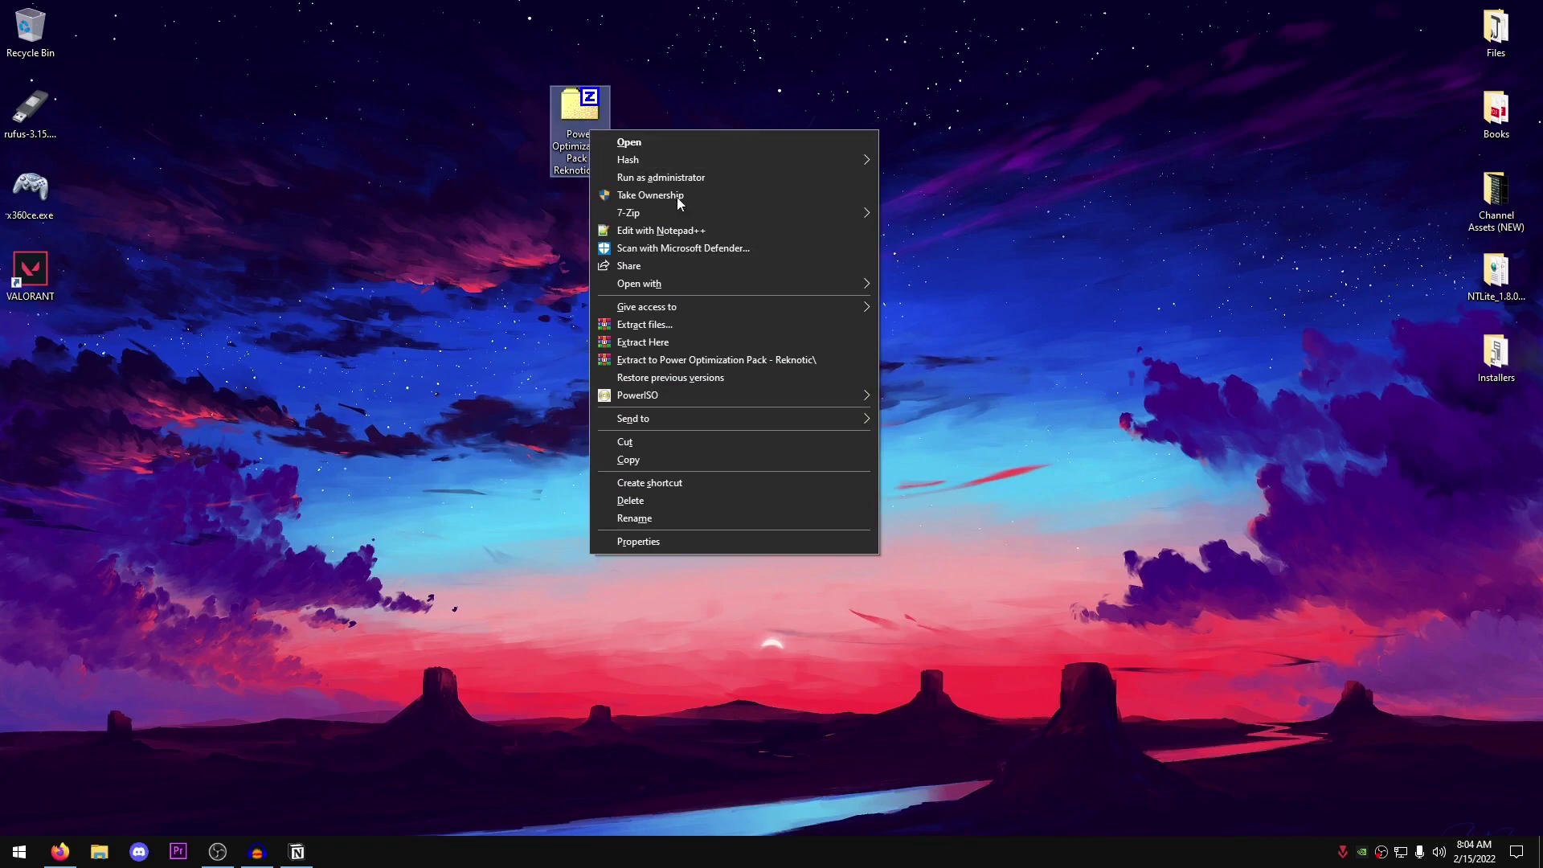
pyautogui.click(723, 341)
pyautogui.moveTo(470, 223); pyautogui.dragTo(512, 121)
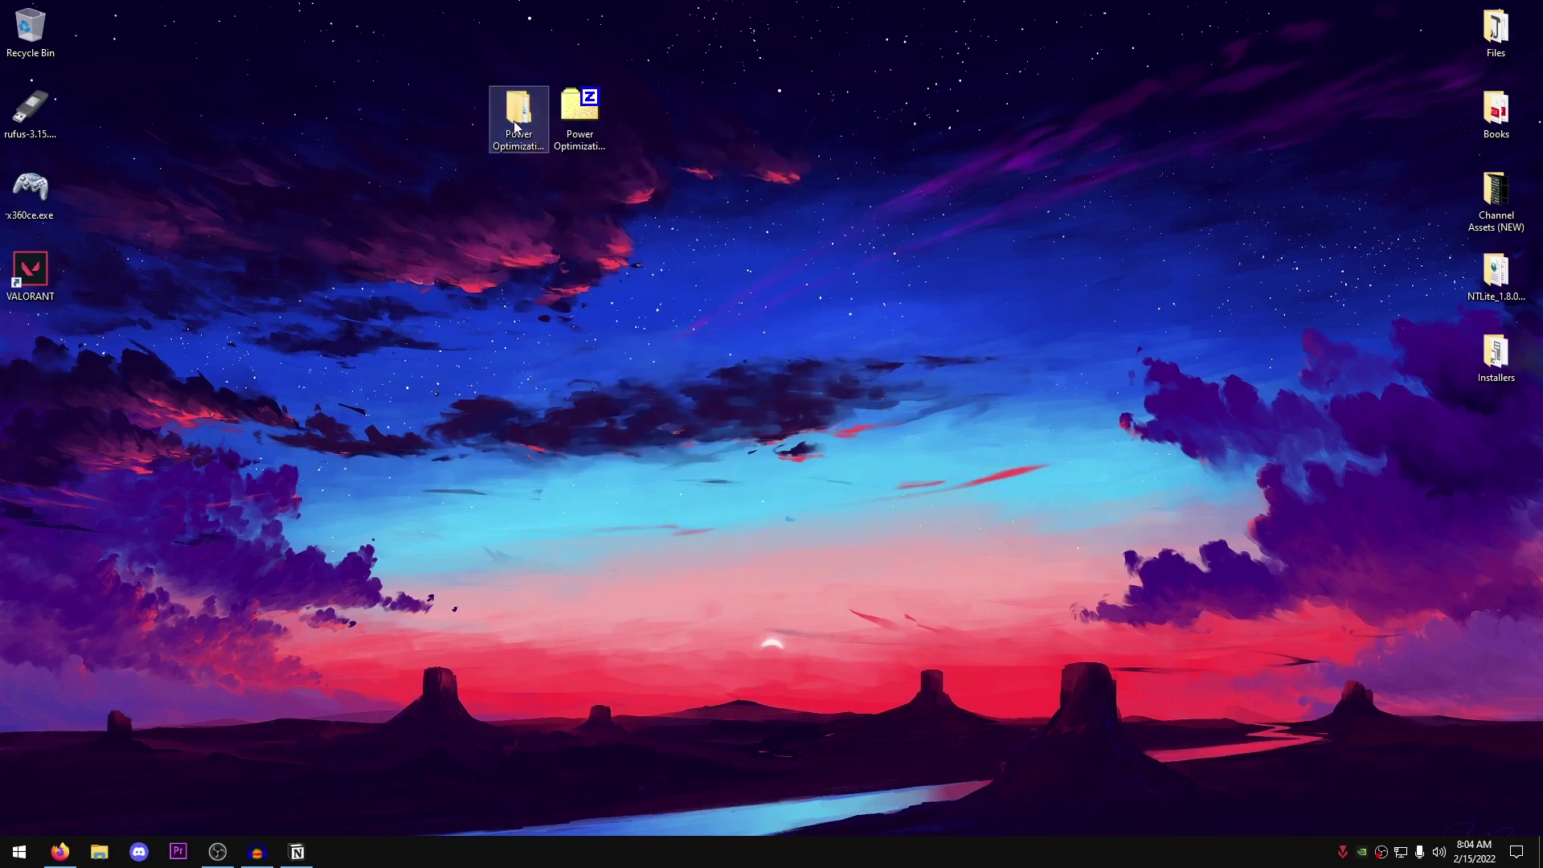
pyautogui.doubleClick(512, 121)
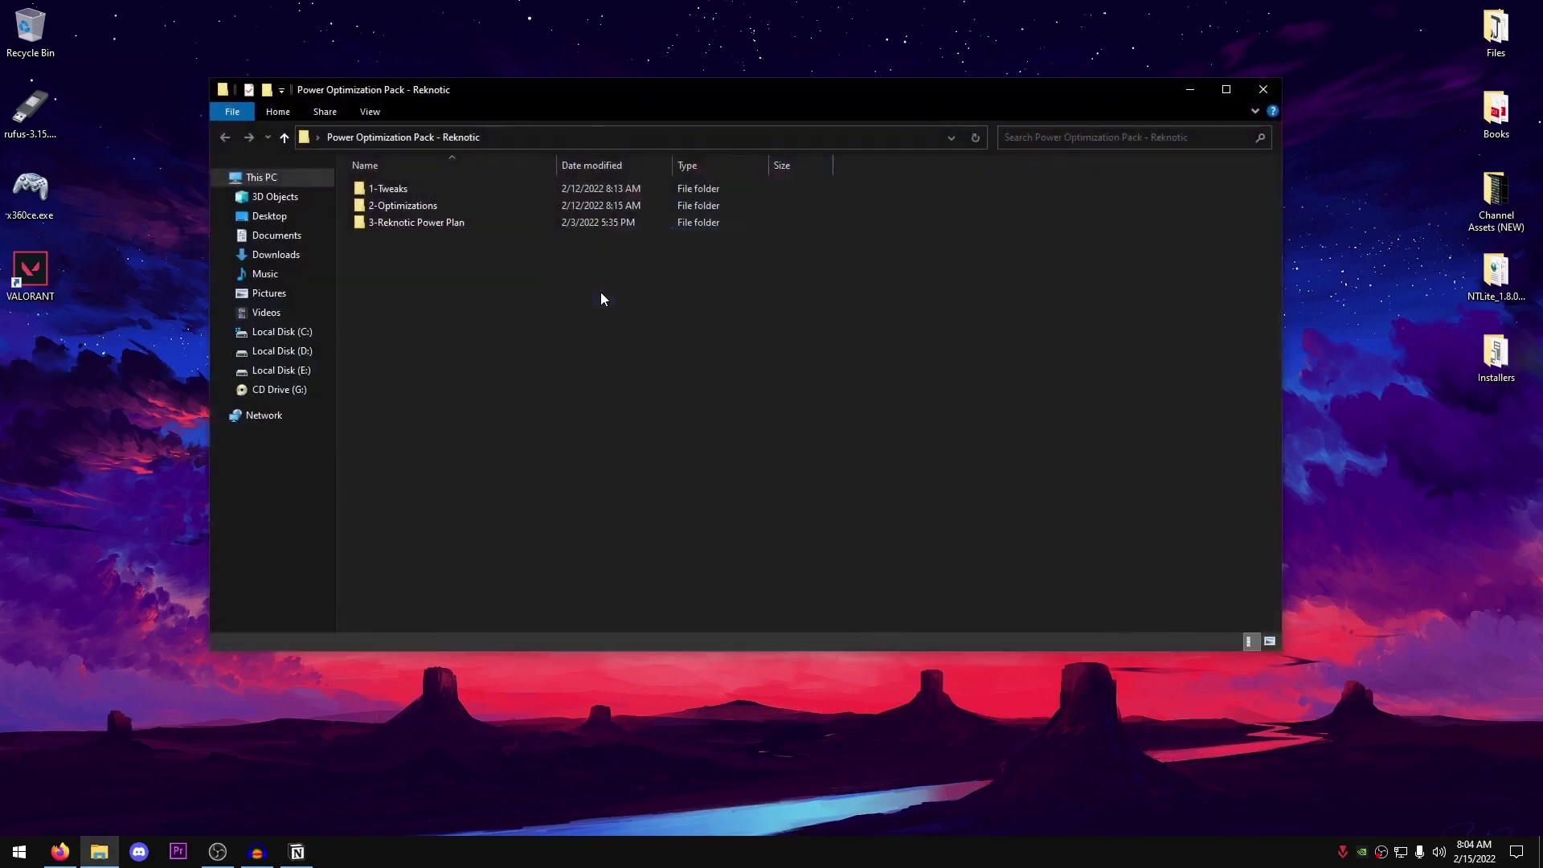
pyautogui.click(394, 189)
pyautogui.click(433, 227)
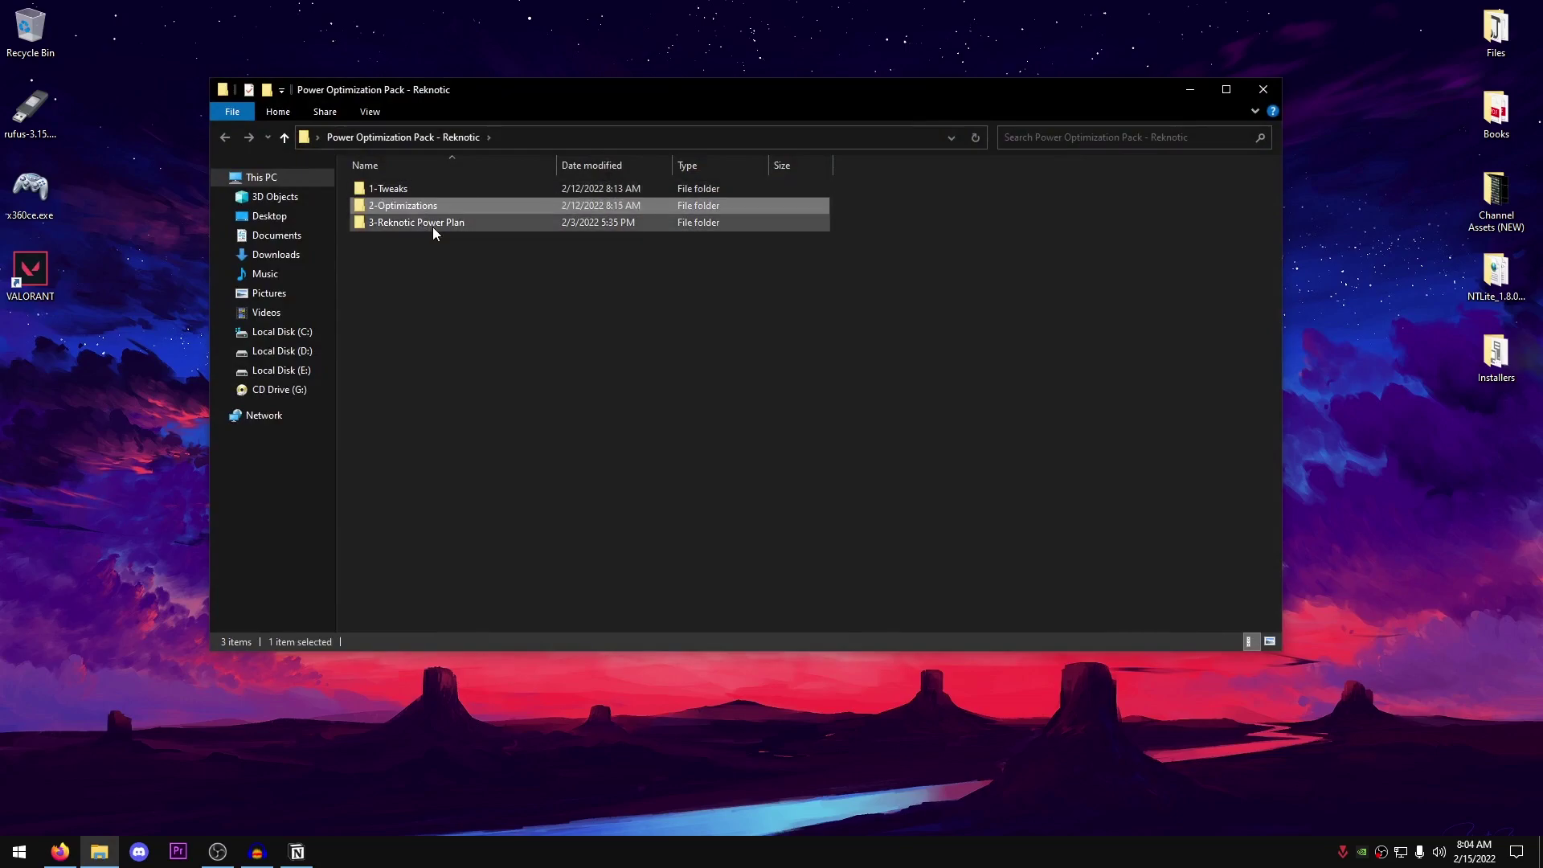
pyautogui.click(609, 279)
pyautogui.doubleClick(391, 189)
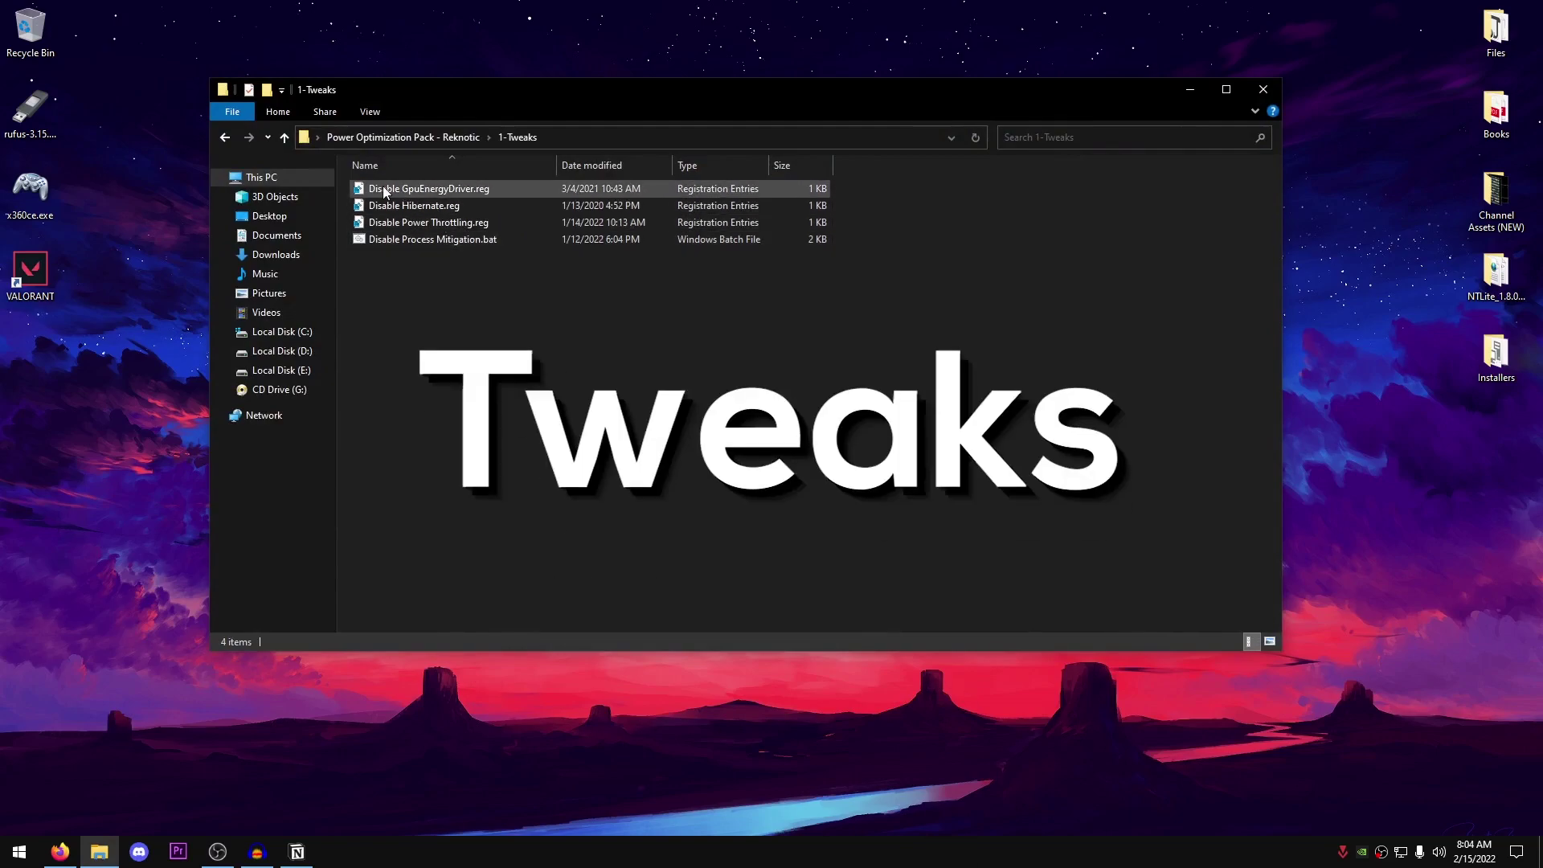
# Merge the GpuEnergyDriver, Disable Hibernate and Disable Power Throttling .reg tweaks into the registry.
pyautogui.click(410, 189)
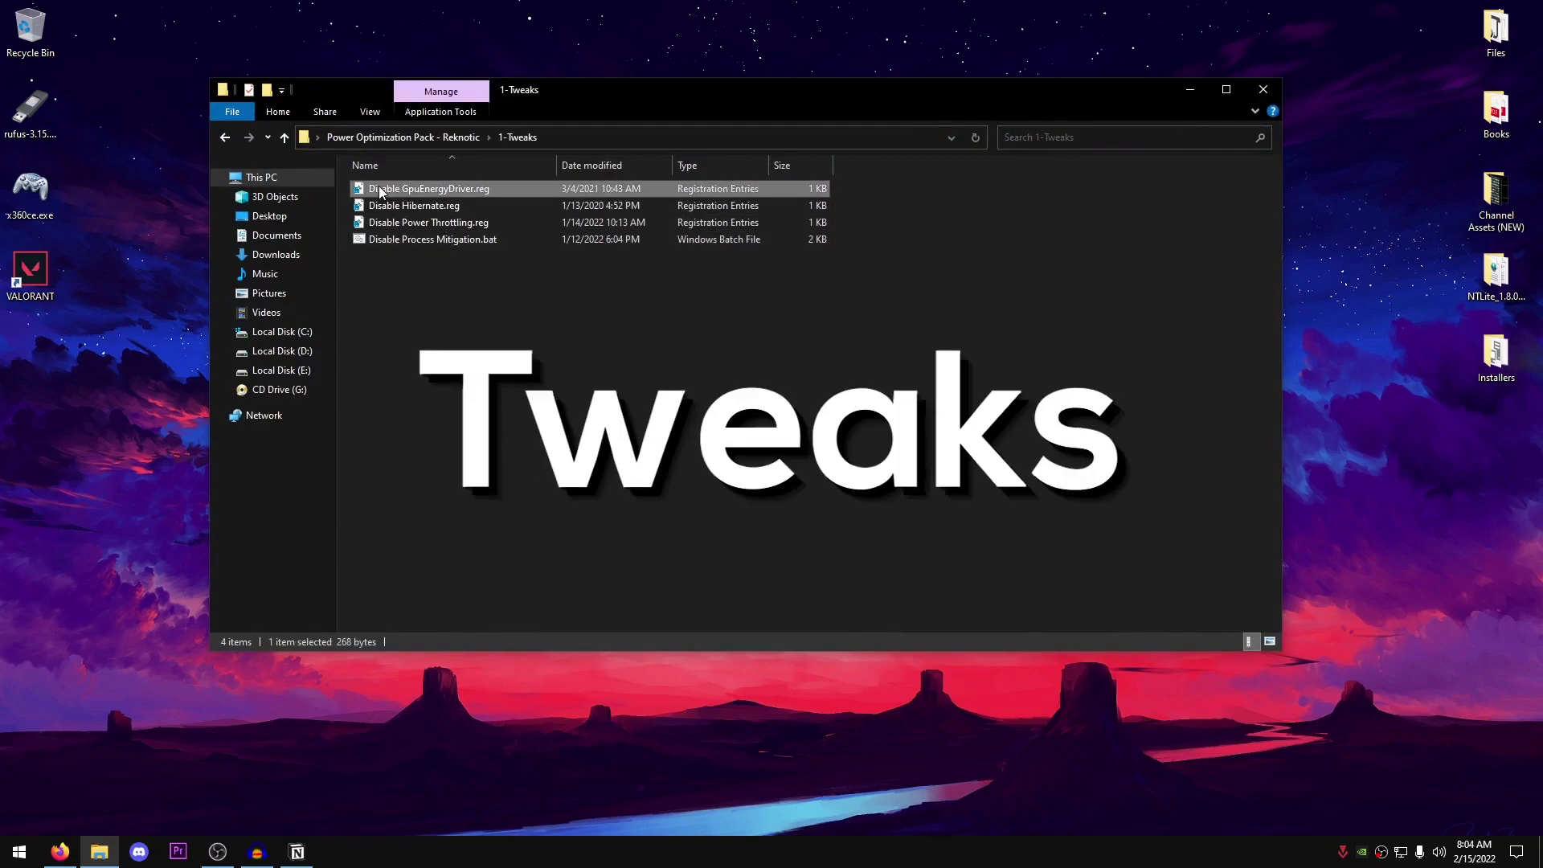
pyautogui.doubleClick(464, 189)
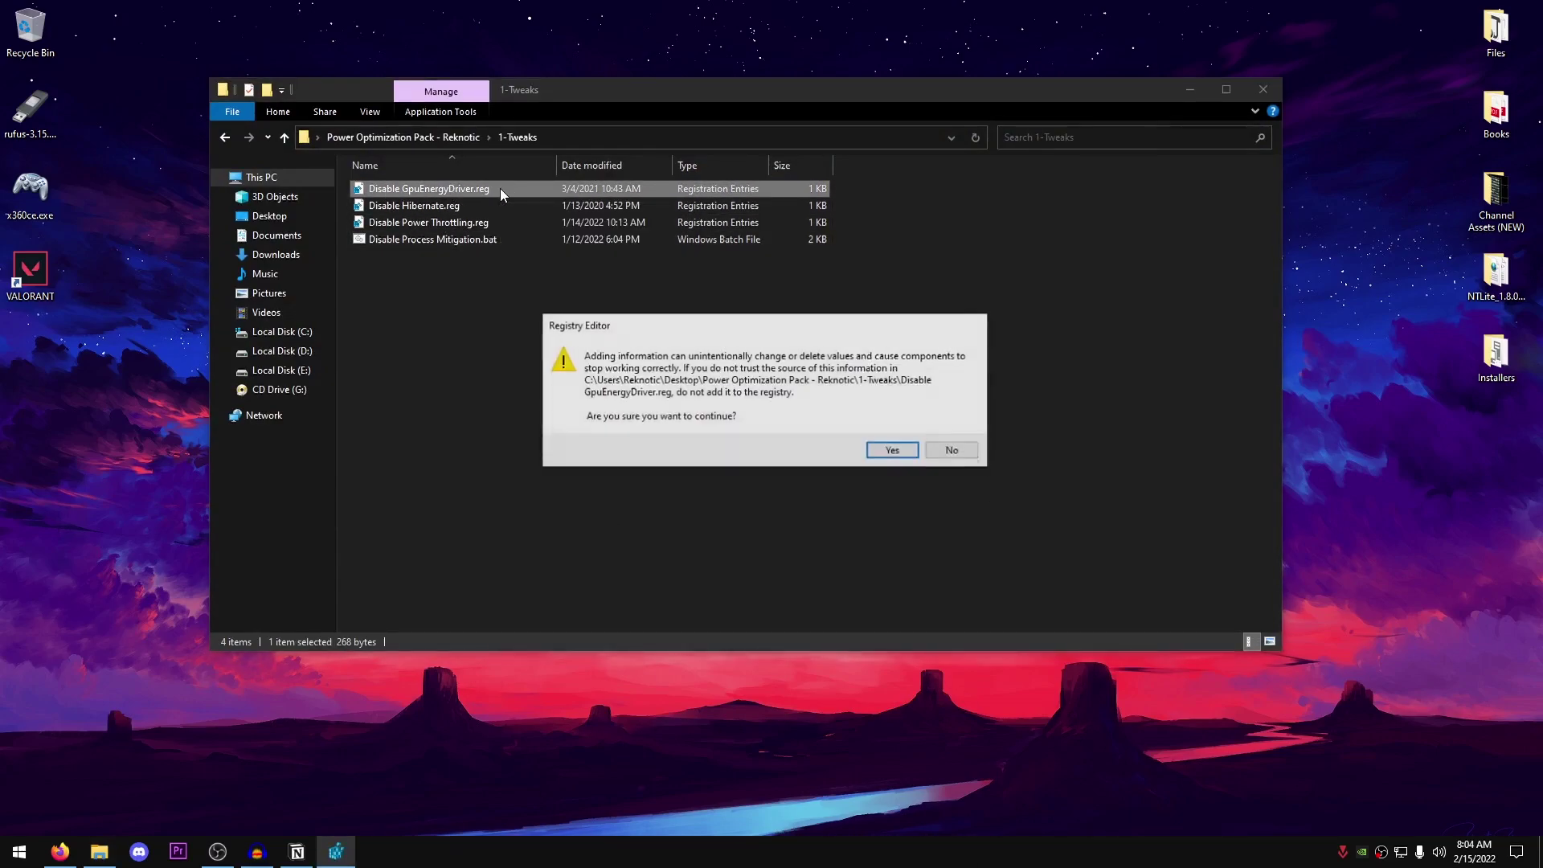
pyautogui.click(892, 452)
pyautogui.click(957, 422)
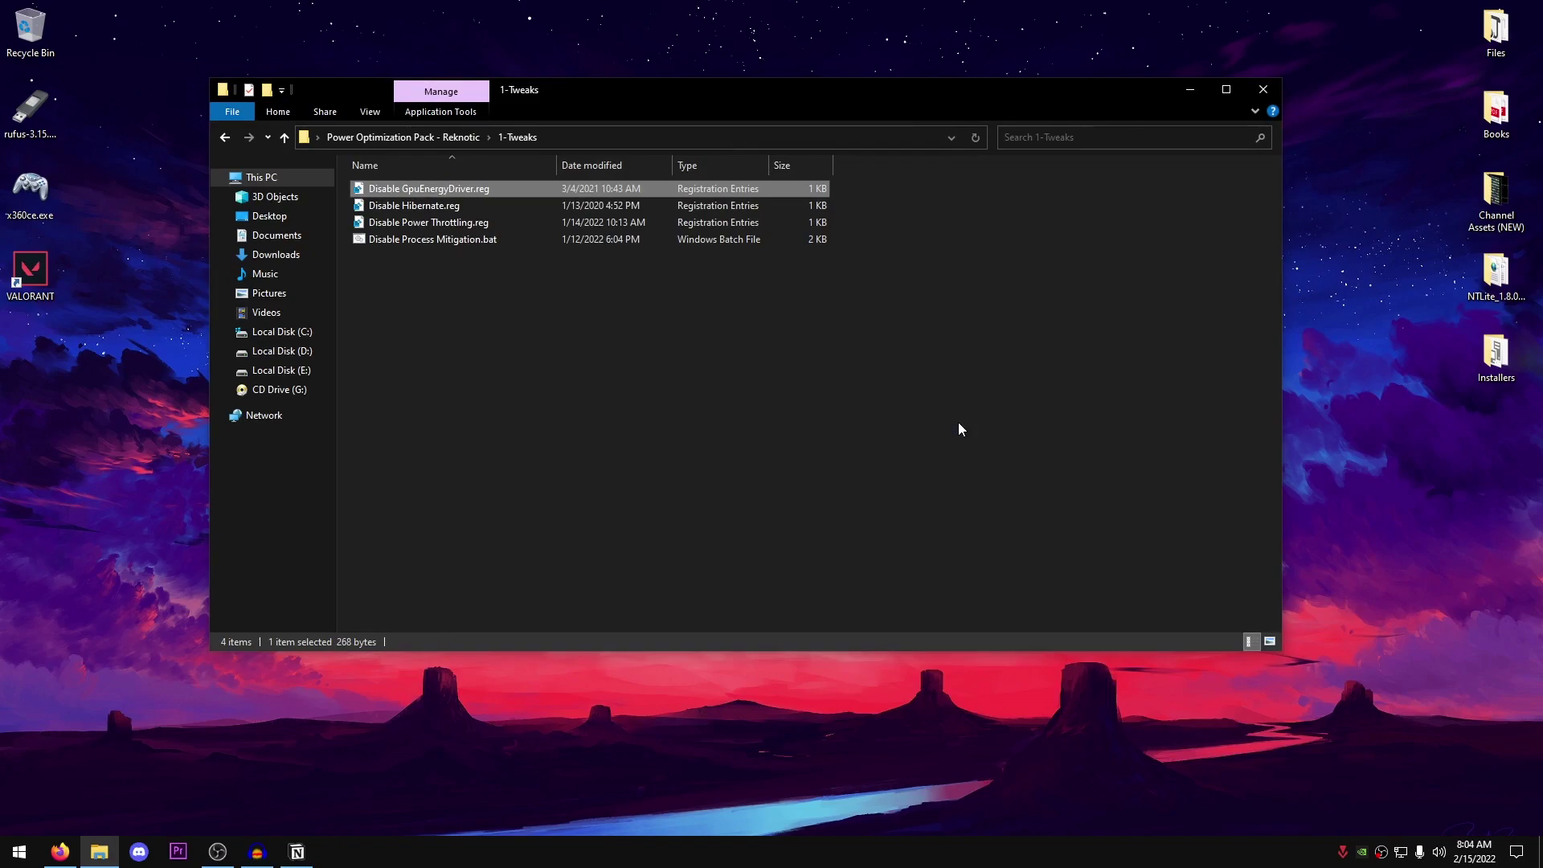
pyautogui.click(410, 206)
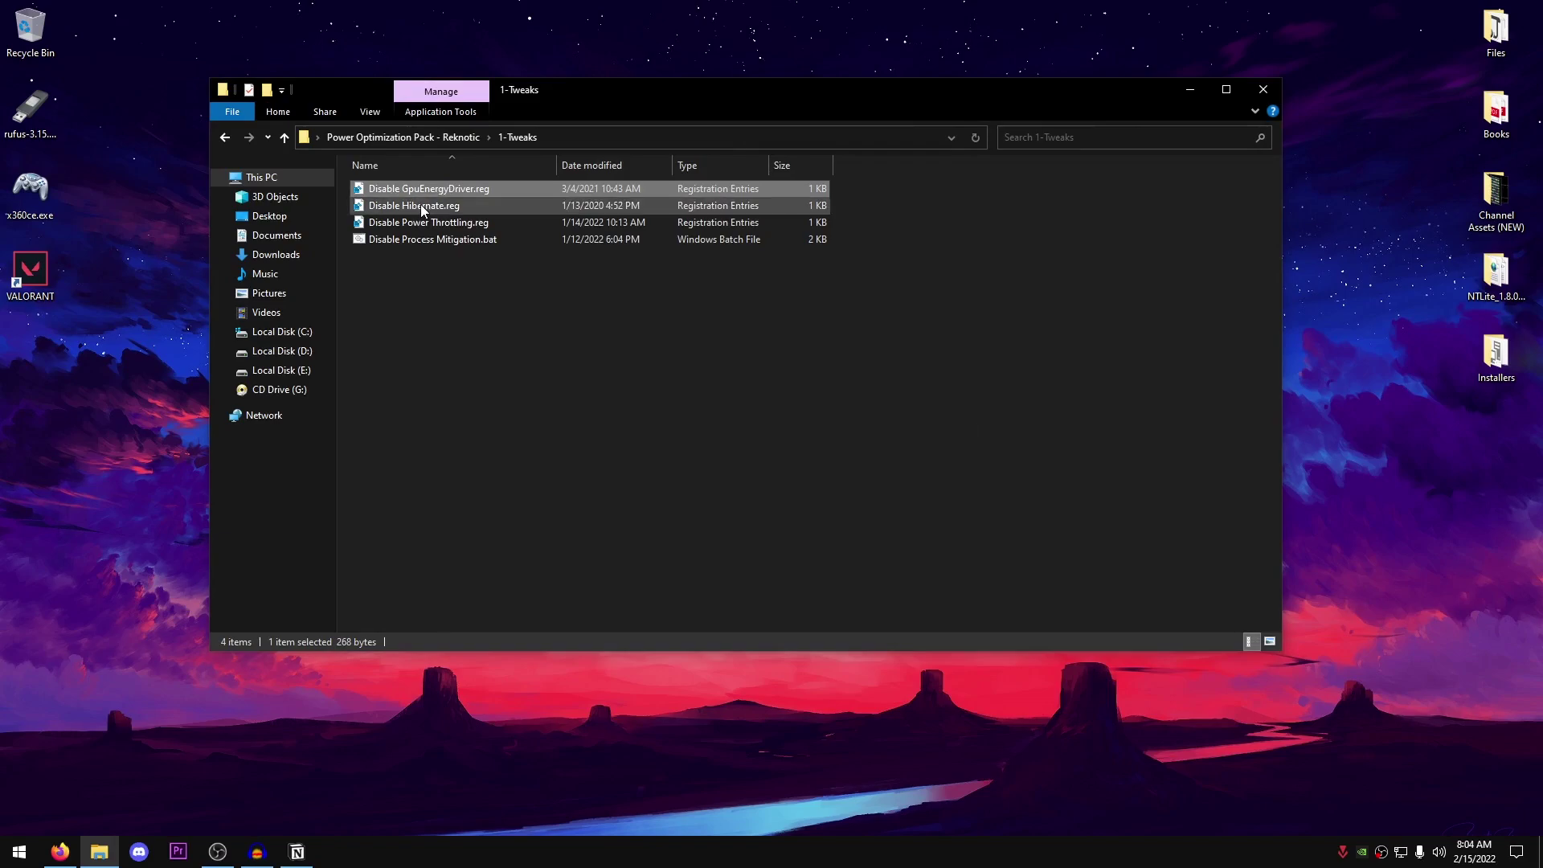
pyautogui.doubleClick(469, 205)
pyautogui.click(890, 449)
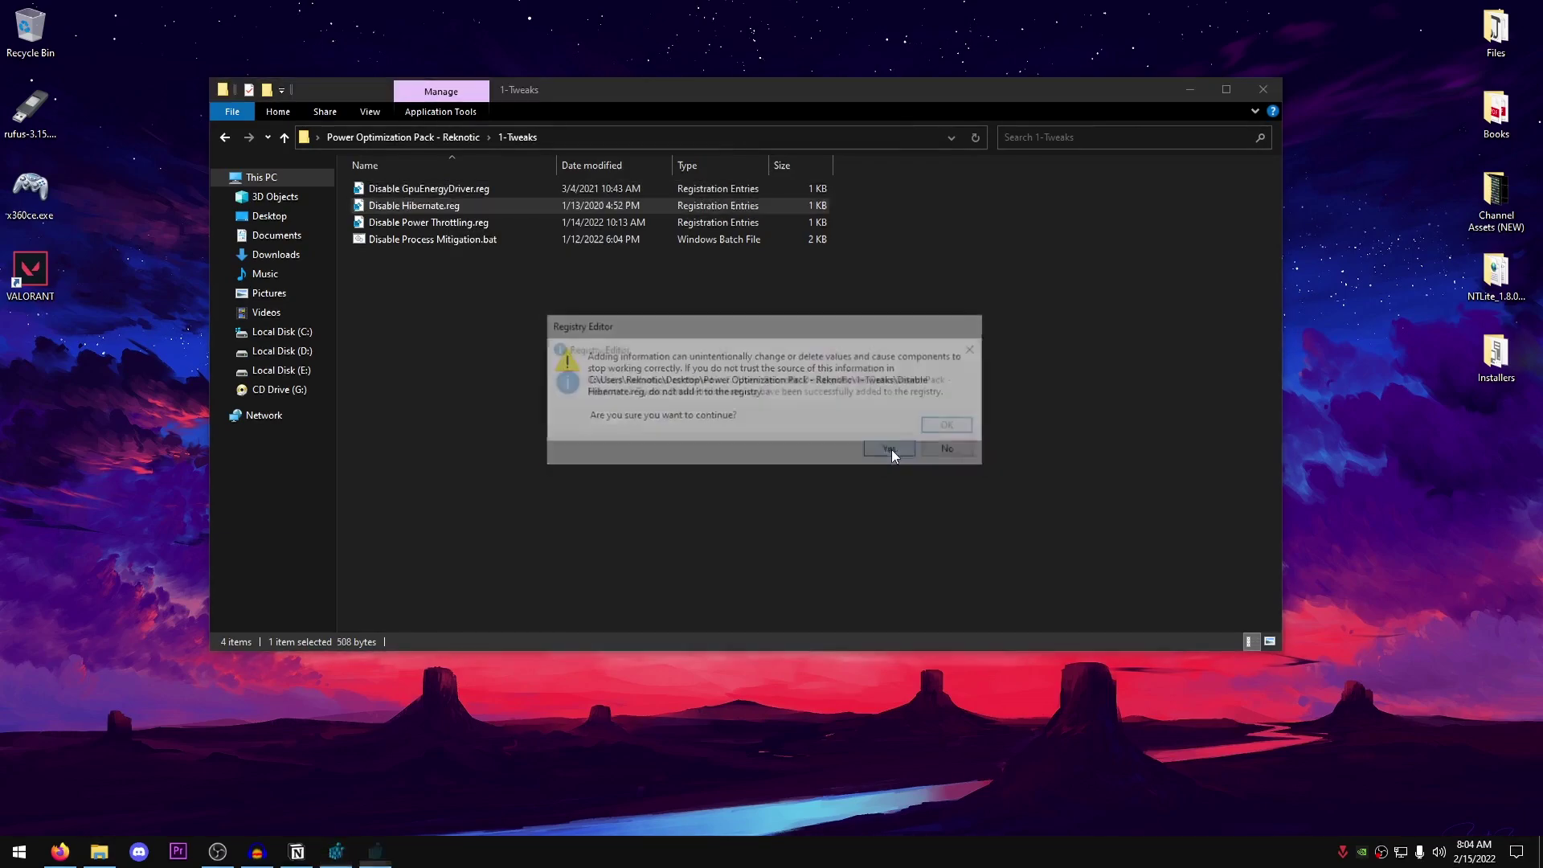
pyautogui.click(953, 429)
pyautogui.click(423, 223)
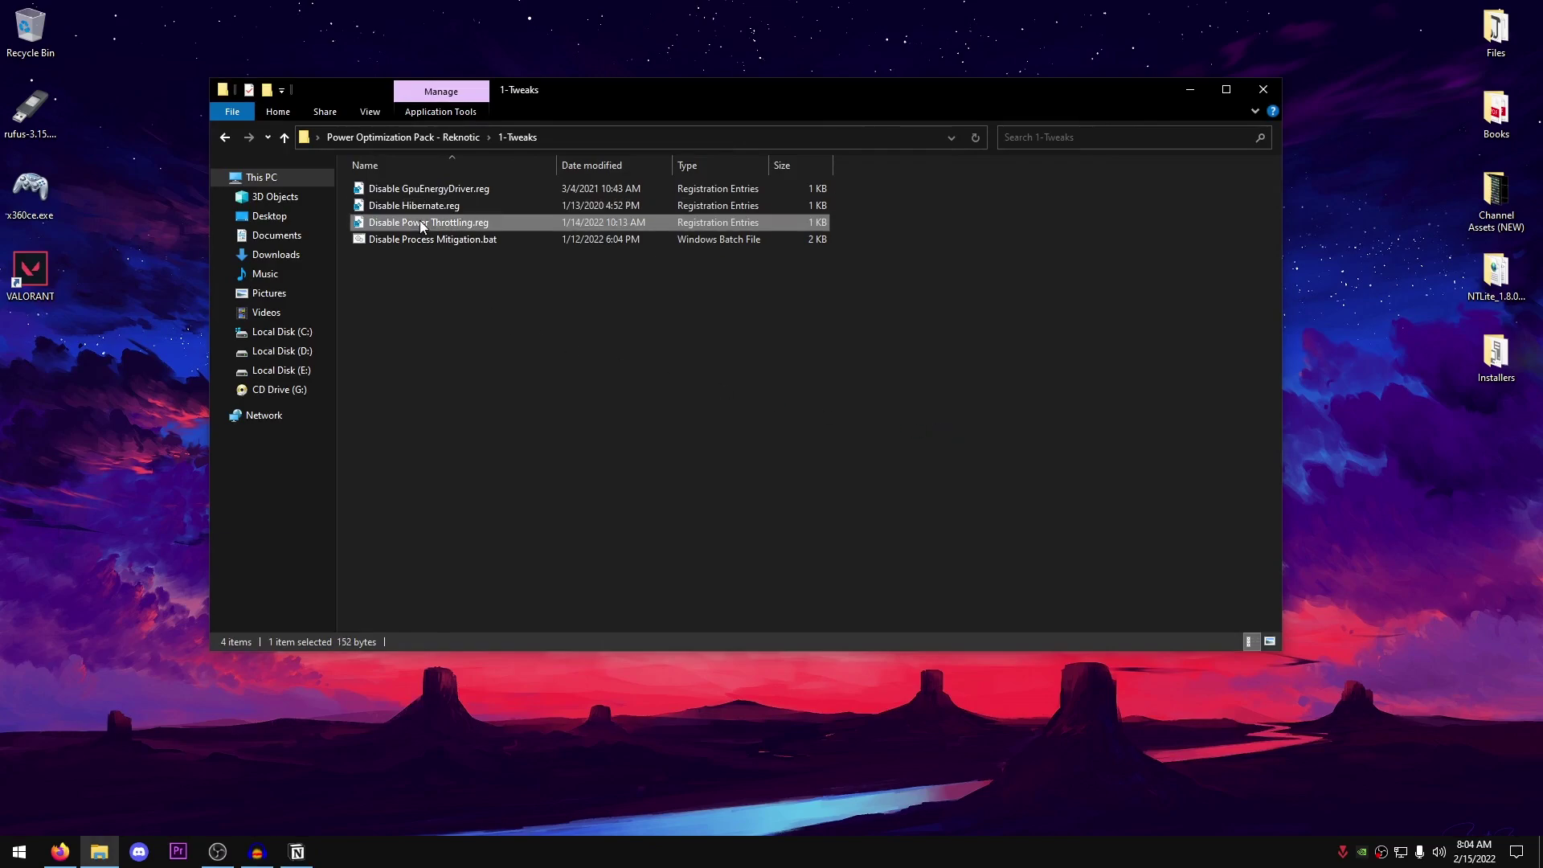
pyautogui.doubleClick(472, 226)
pyautogui.click(892, 451)
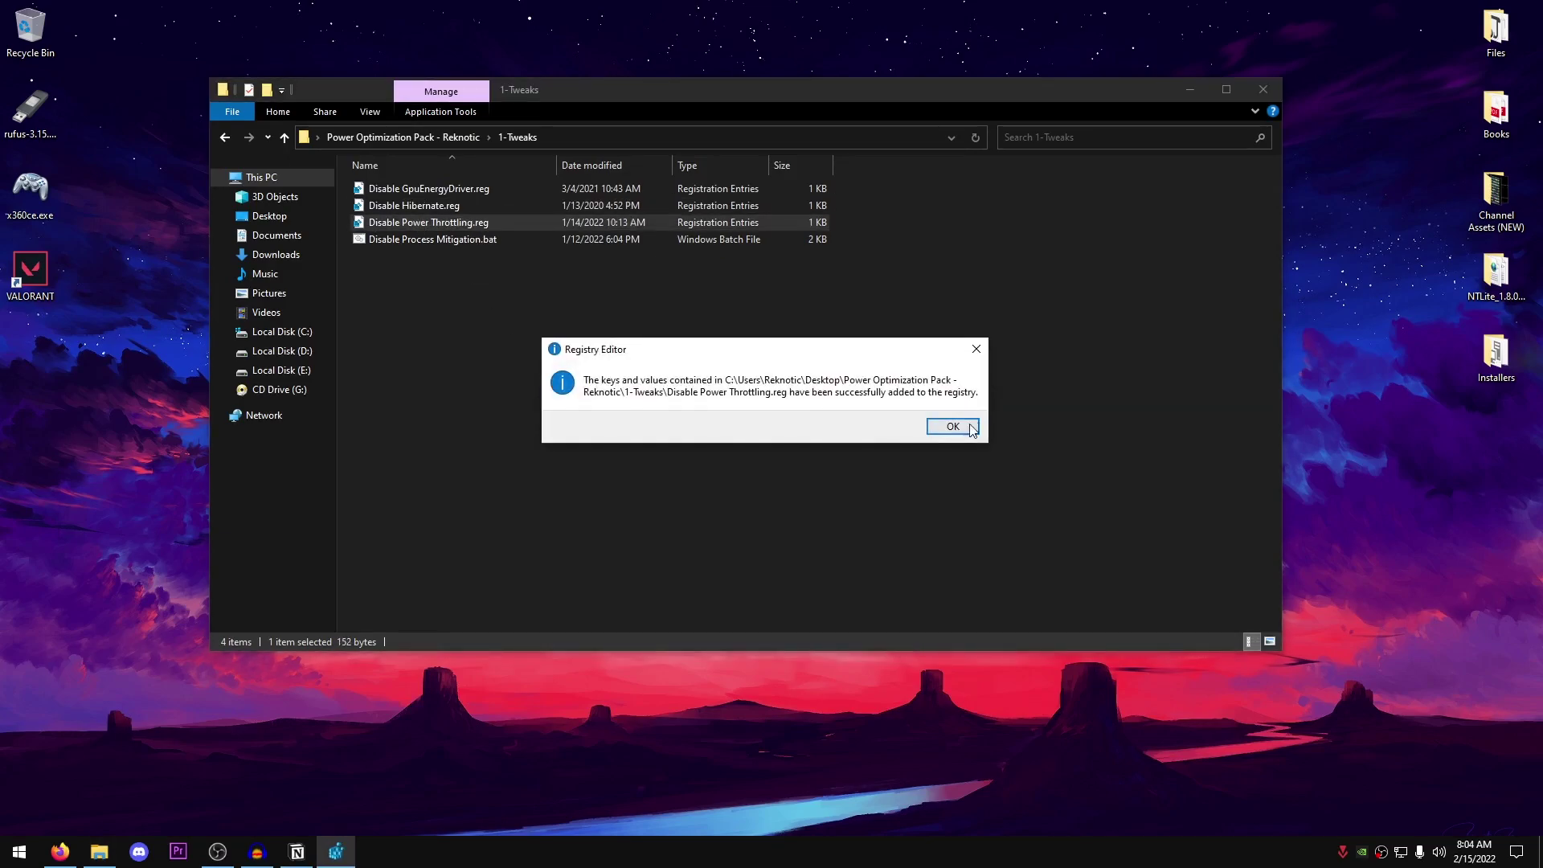
pyautogui.click(952, 429)
# Run Disable Process Mitigation.bat as administrator and let it finish.
pyautogui.click(432, 239)
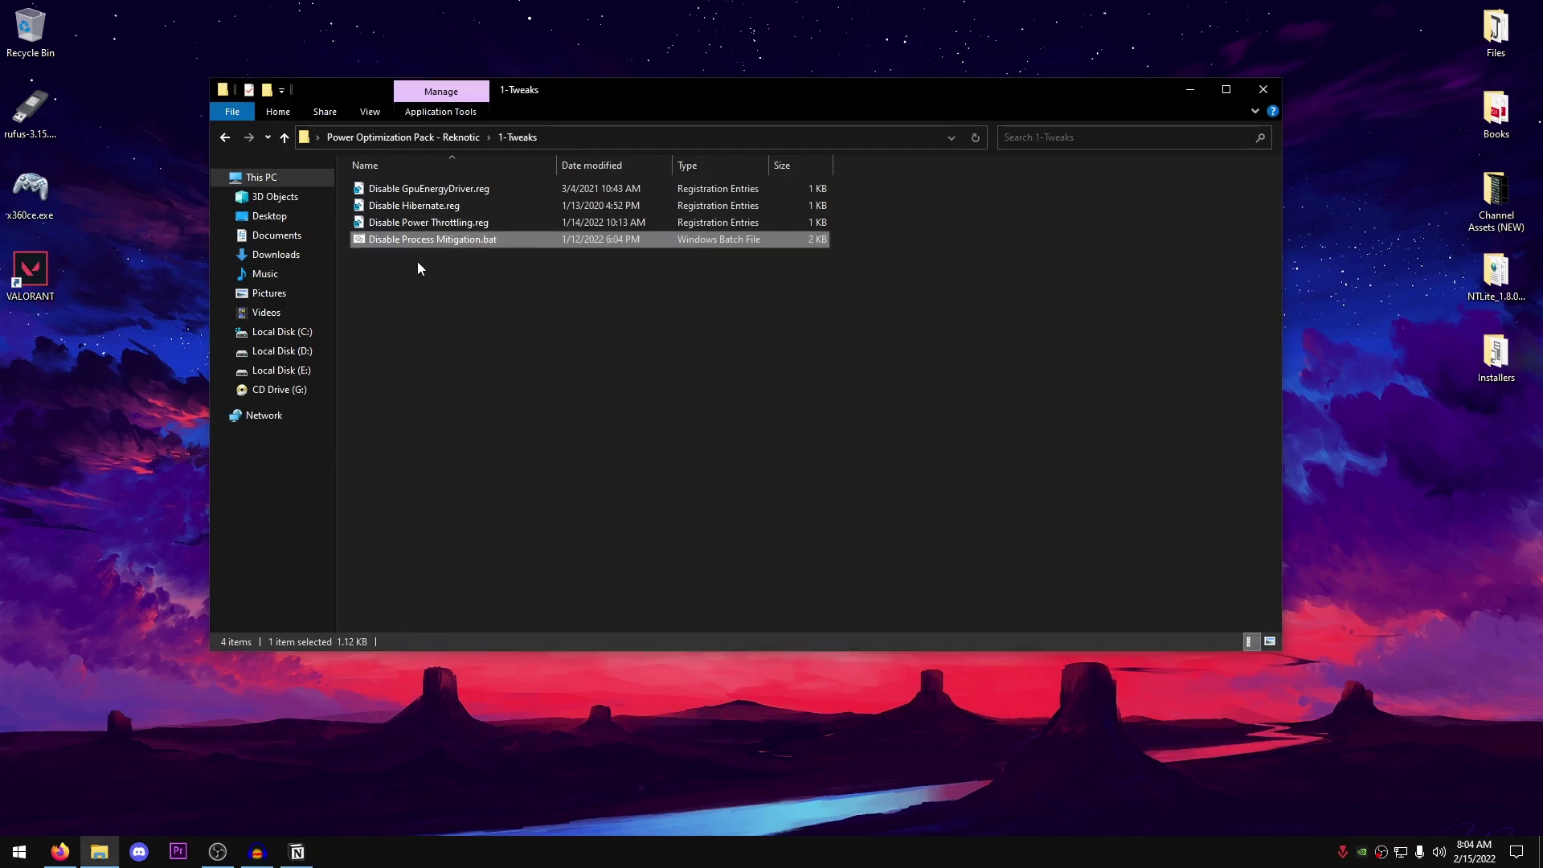
pyautogui.rightClick(503, 235)
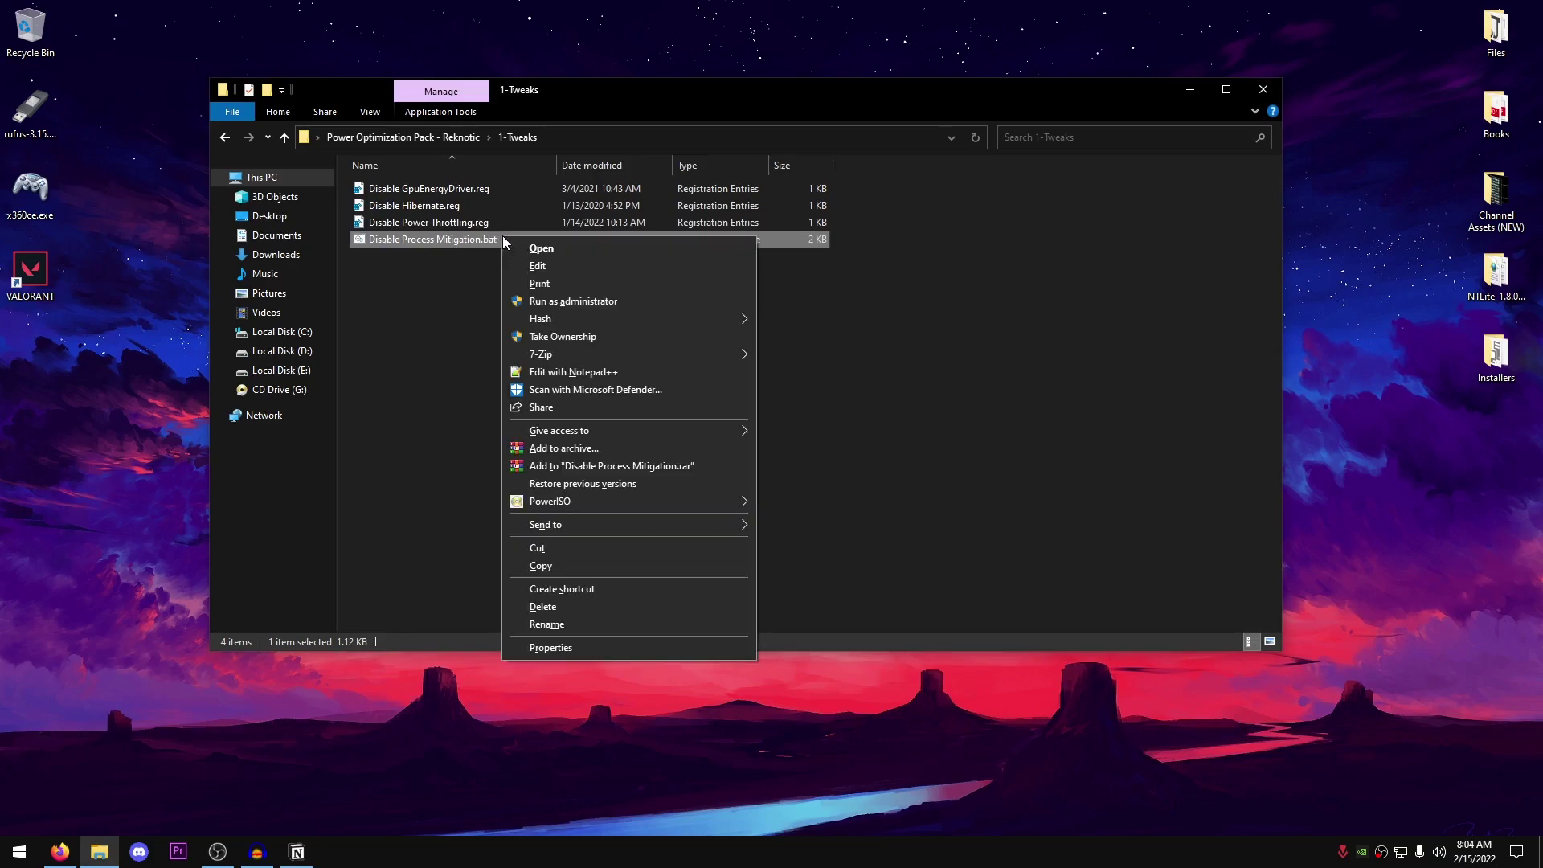
pyautogui.click(574, 302)
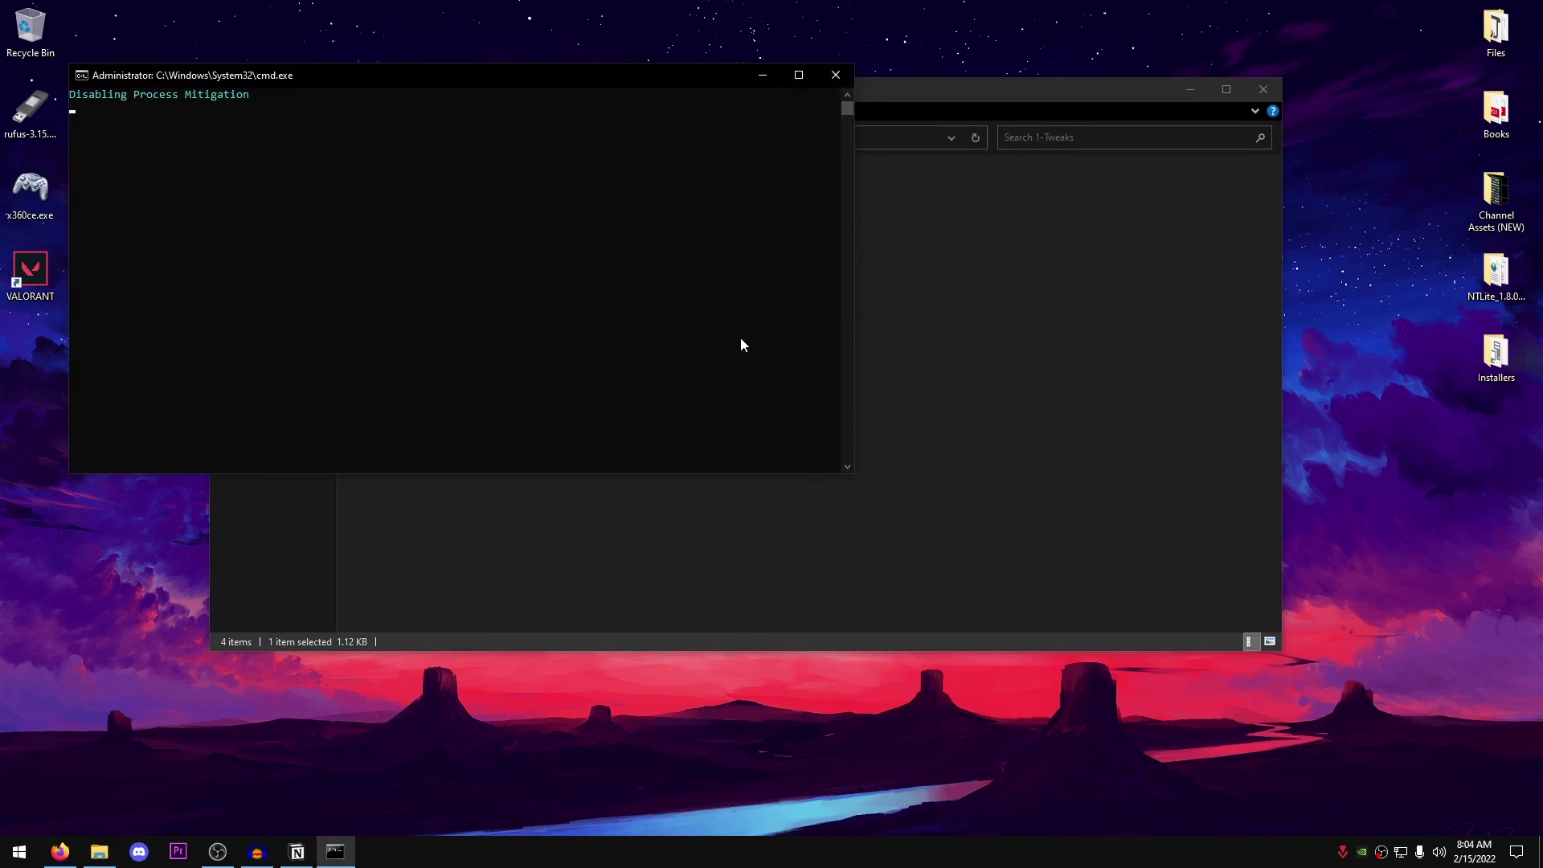
pyautogui.press('Return')
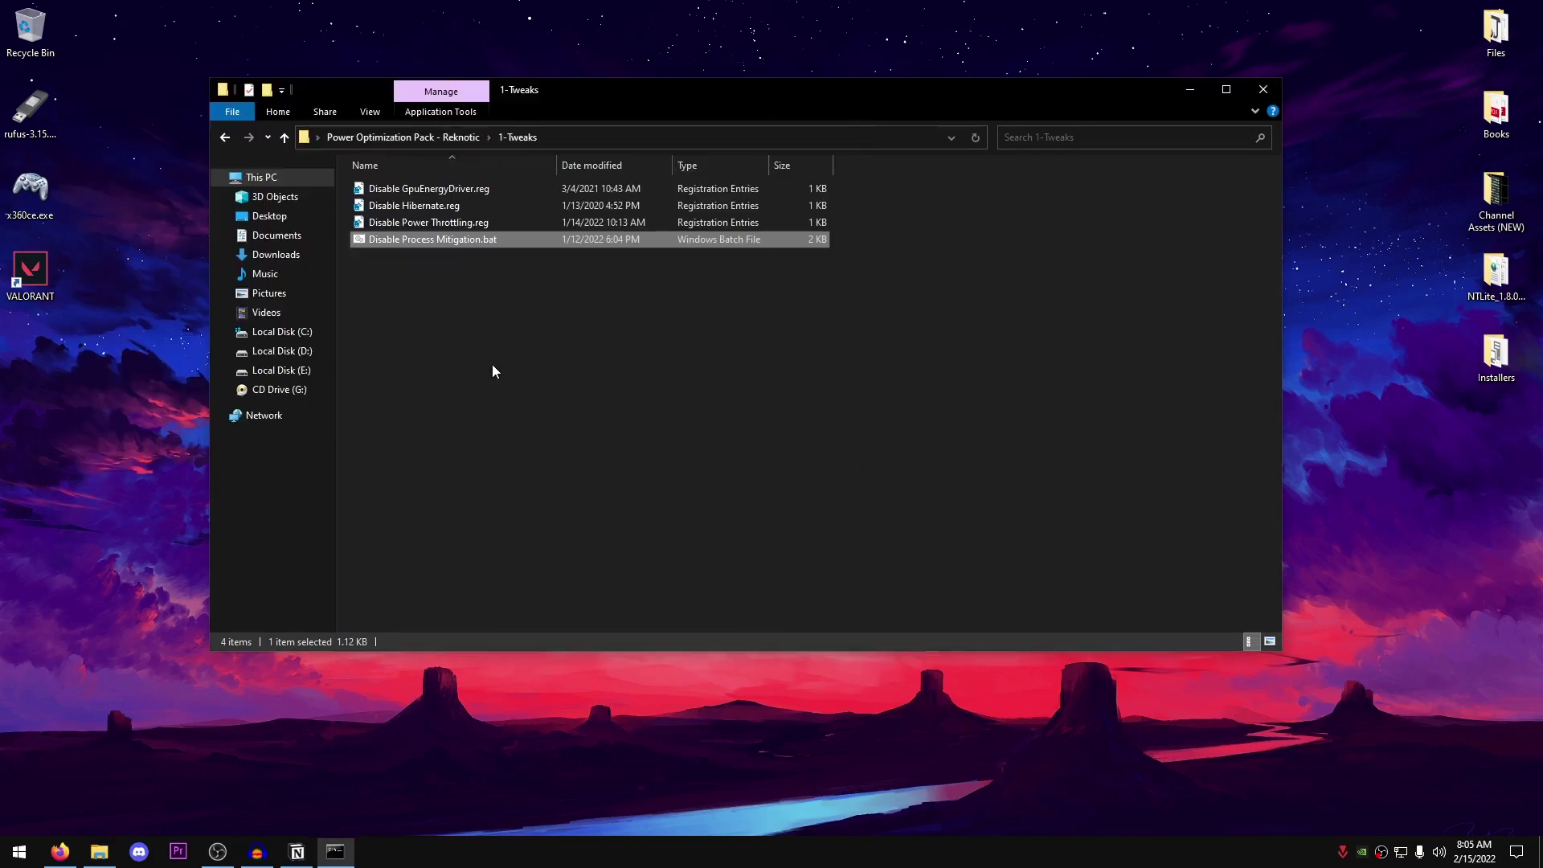
# Run Clean Temporary Files.bat from the 2-Optimizations folder and confirm deleting all temporary files.
pyautogui.click(226, 138)
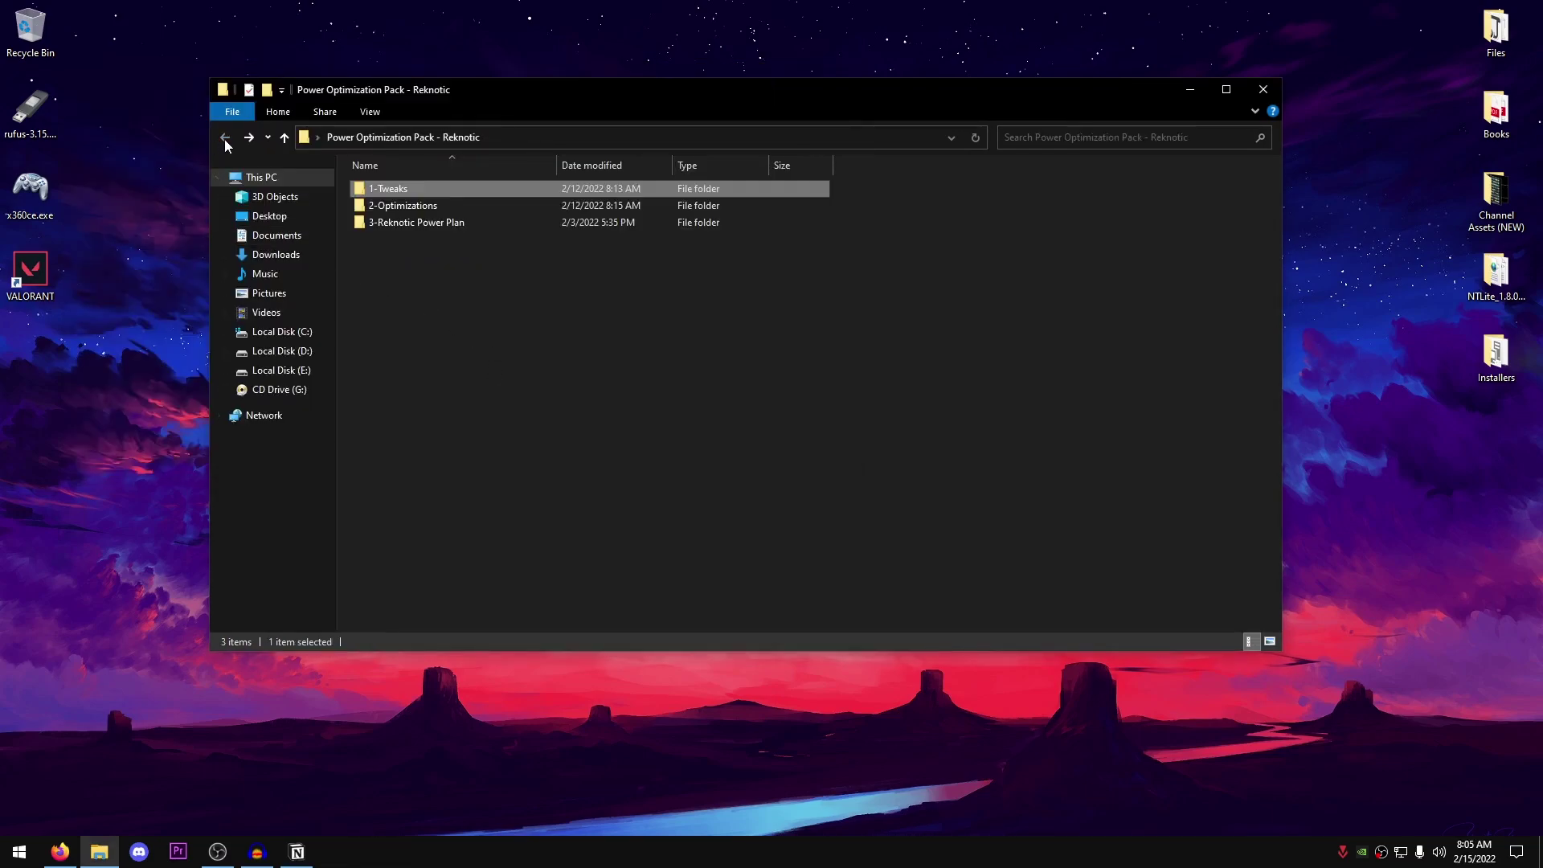
pyautogui.doubleClick(438, 205)
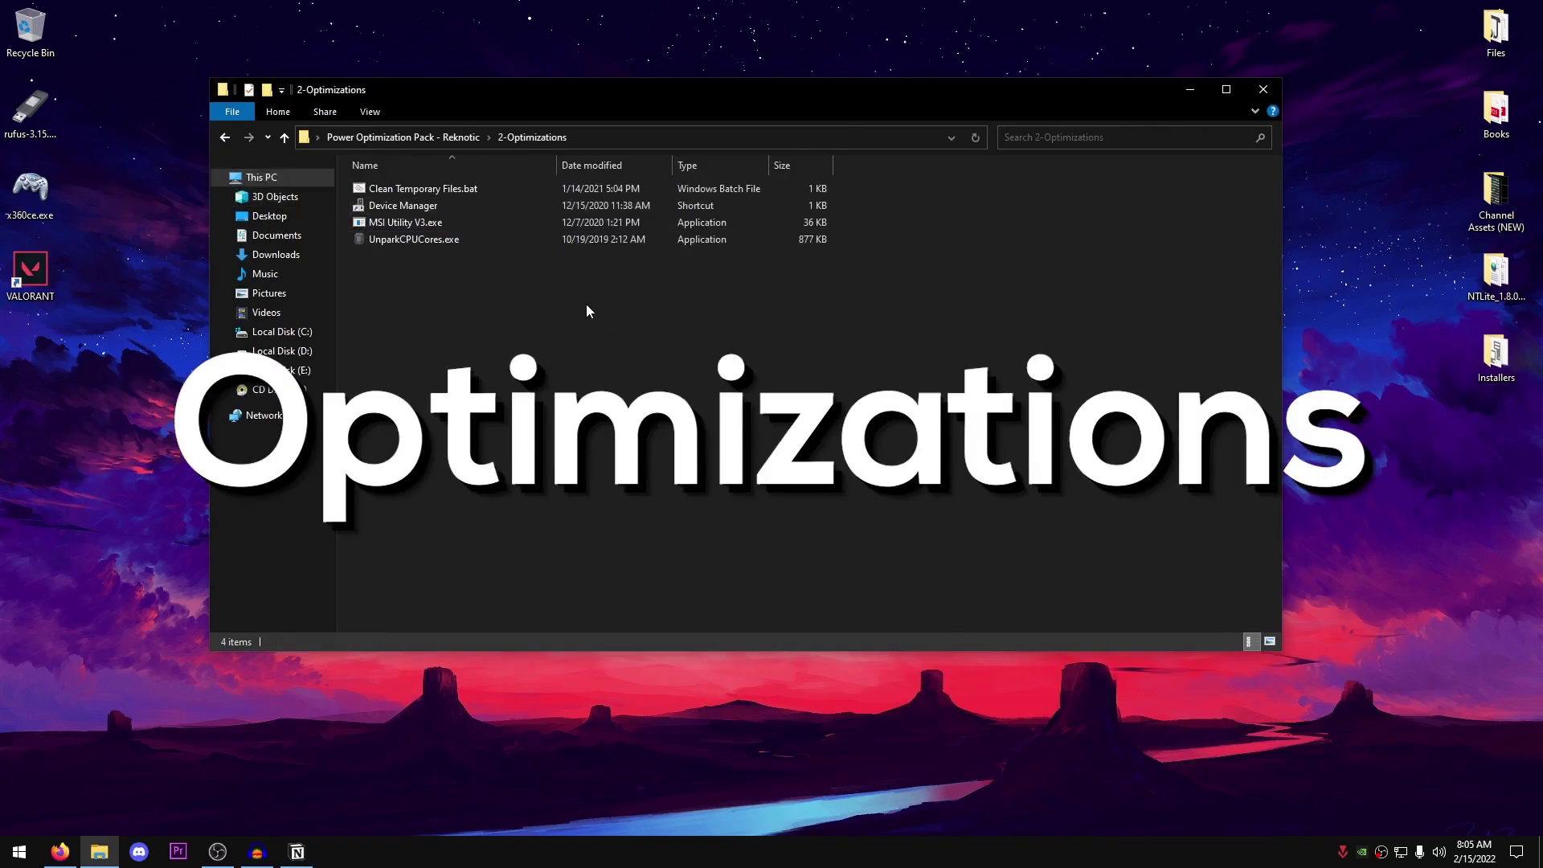
pyautogui.click(458, 190)
pyautogui.rightClick(479, 187)
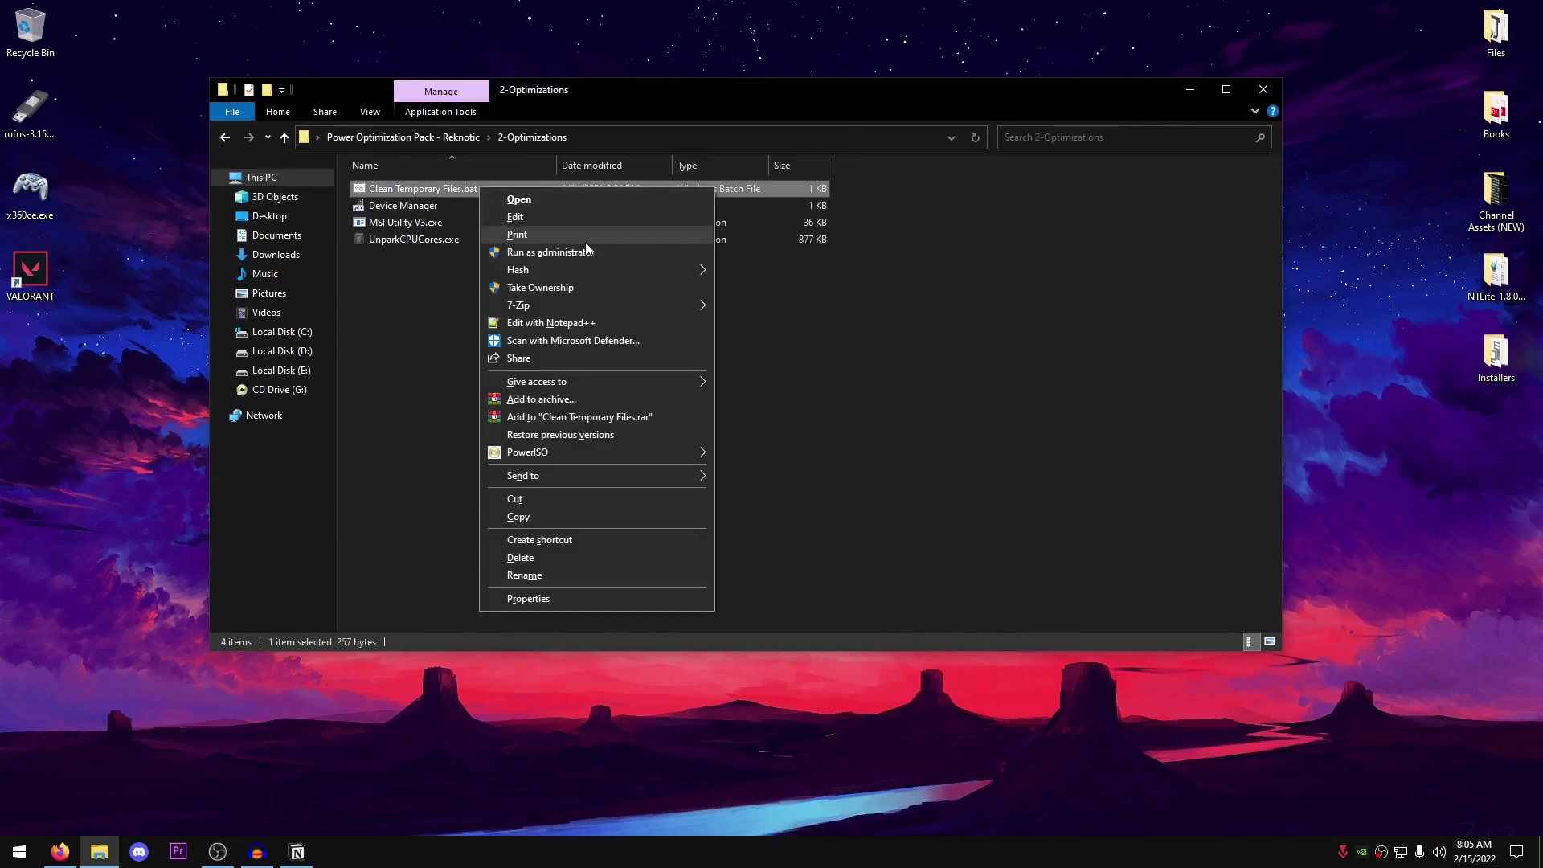
pyautogui.click(549, 252)
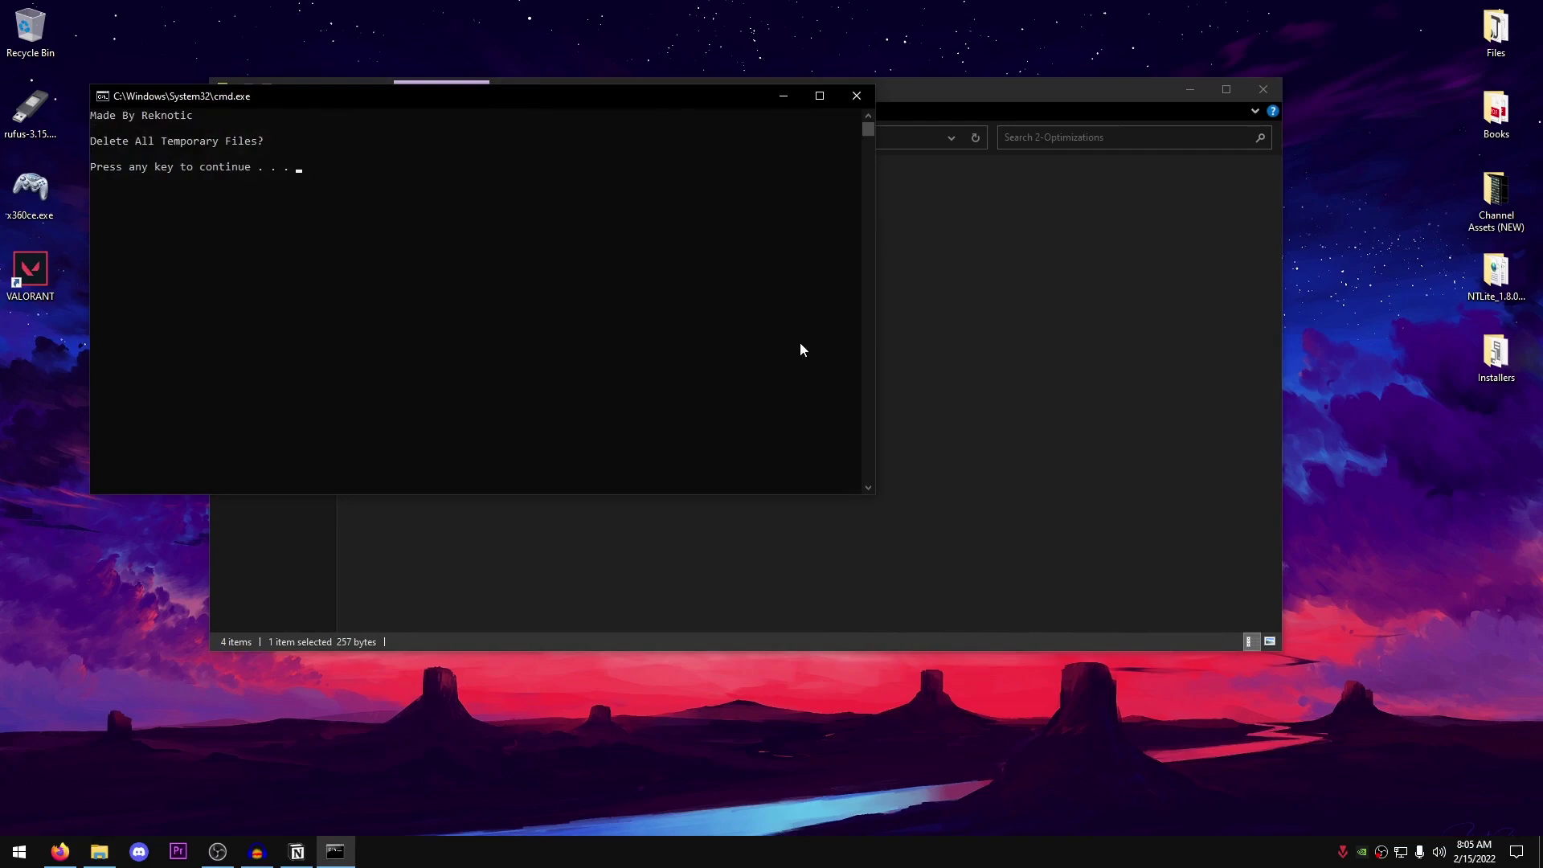
pyautogui.press('Return')
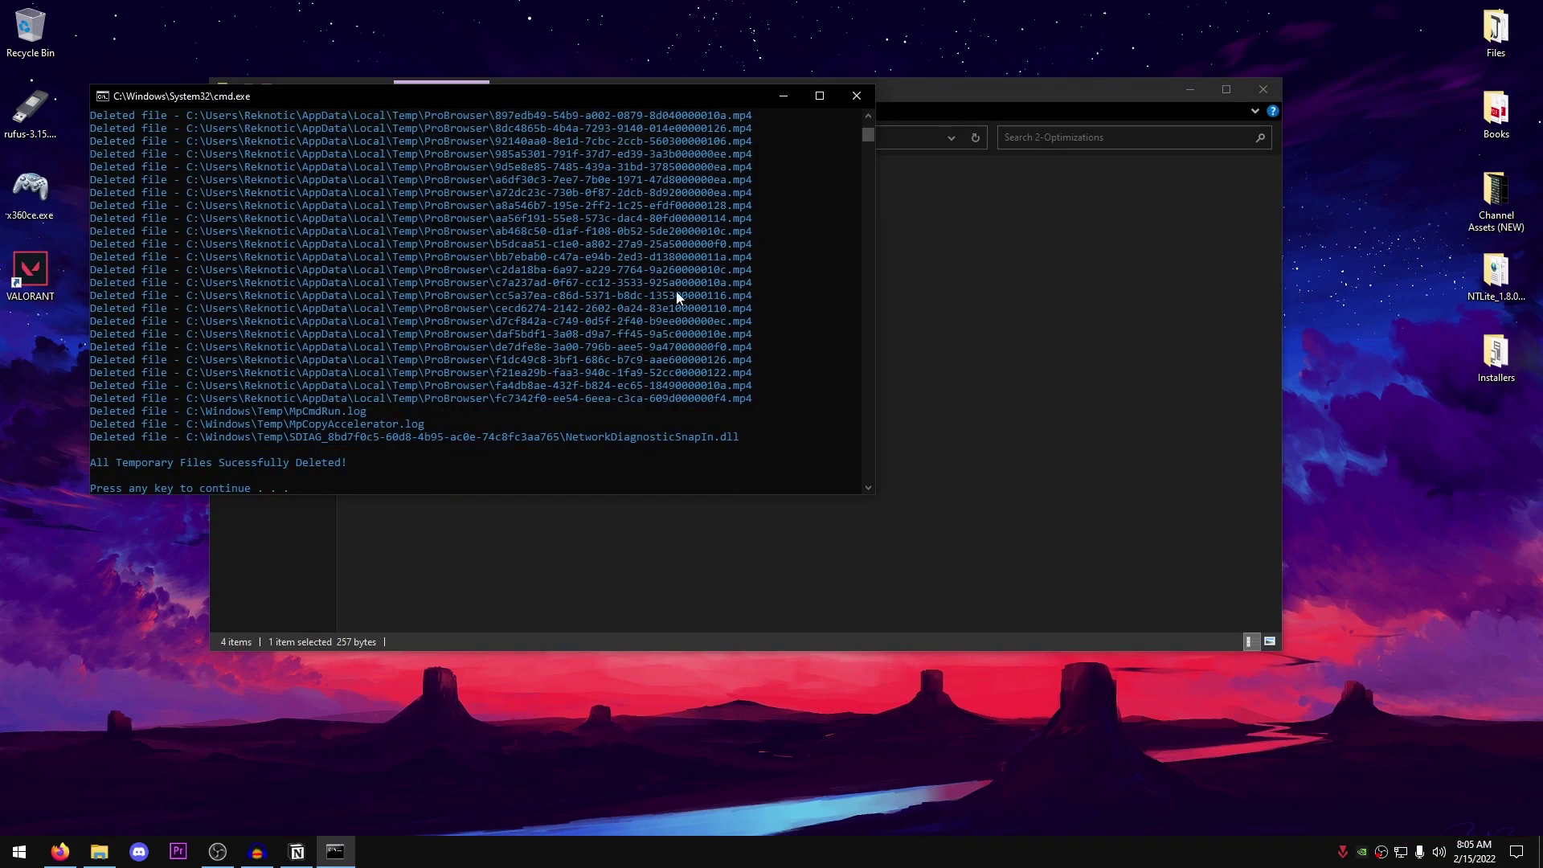
# Close the cleanup window, review Device Manager from the 2-Optimizations shortcut, then close it.
pyautogui.press('Return')
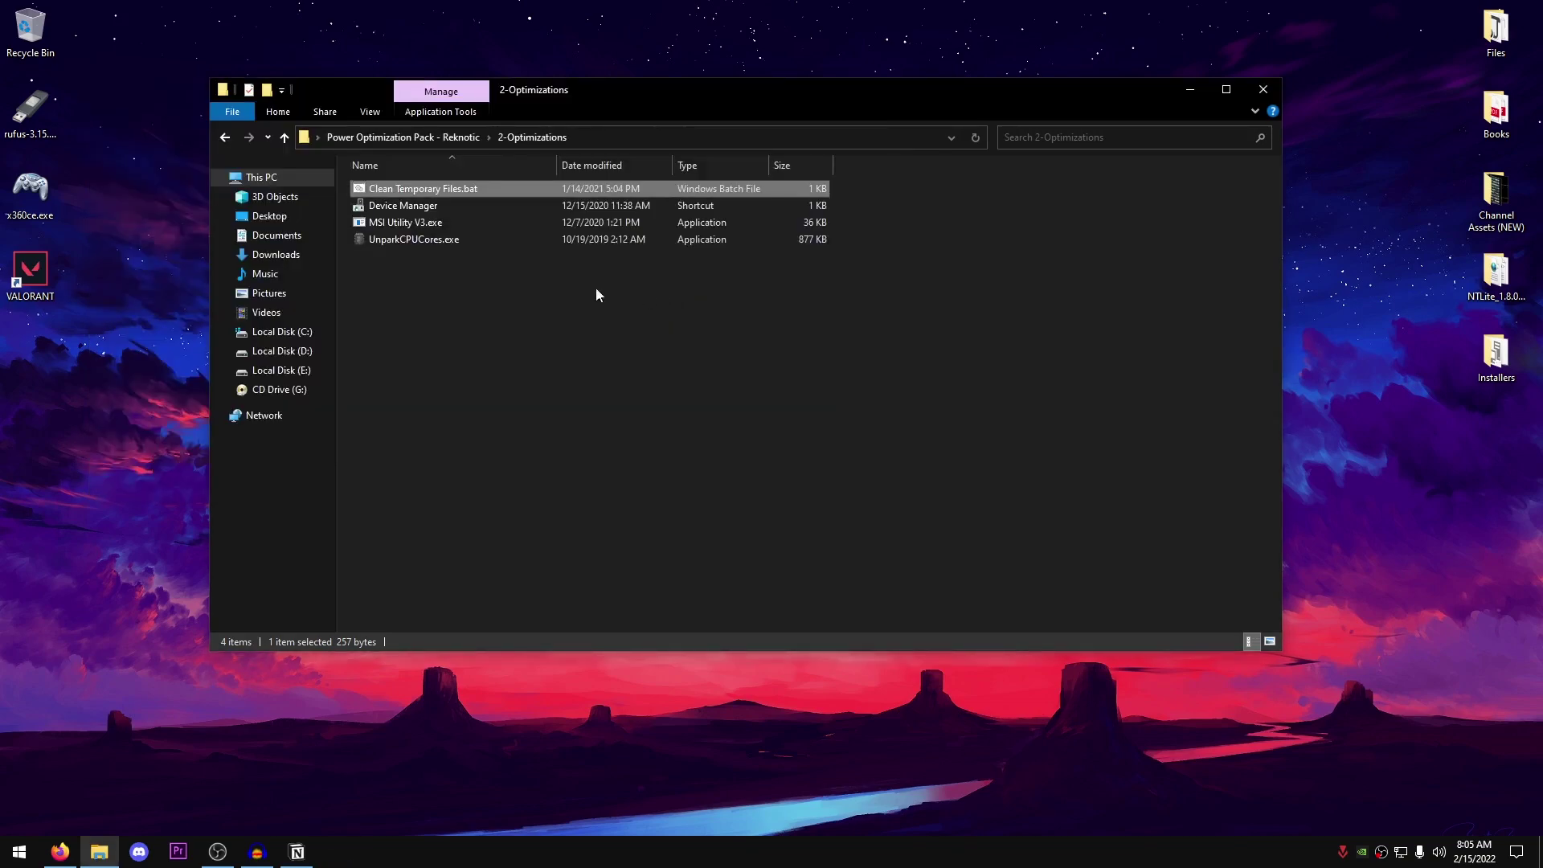
pyautogui.click(392, 208)
pyautogui.doubleClick(457, 205)
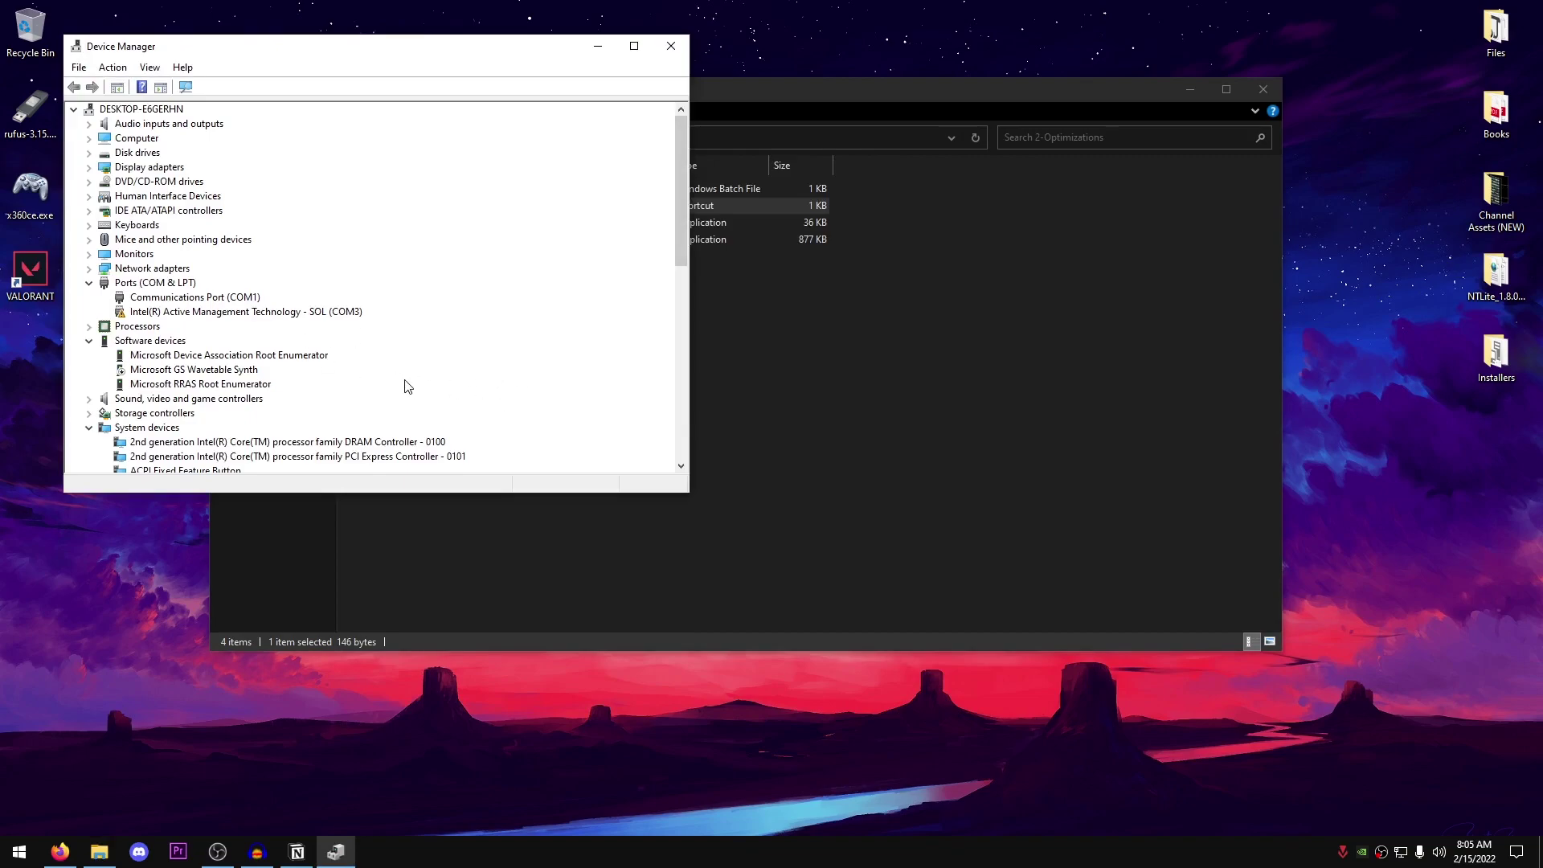
pyautogui.scroll(-5, 480, 411)
pyautogui.scroll(5, 480, 409)
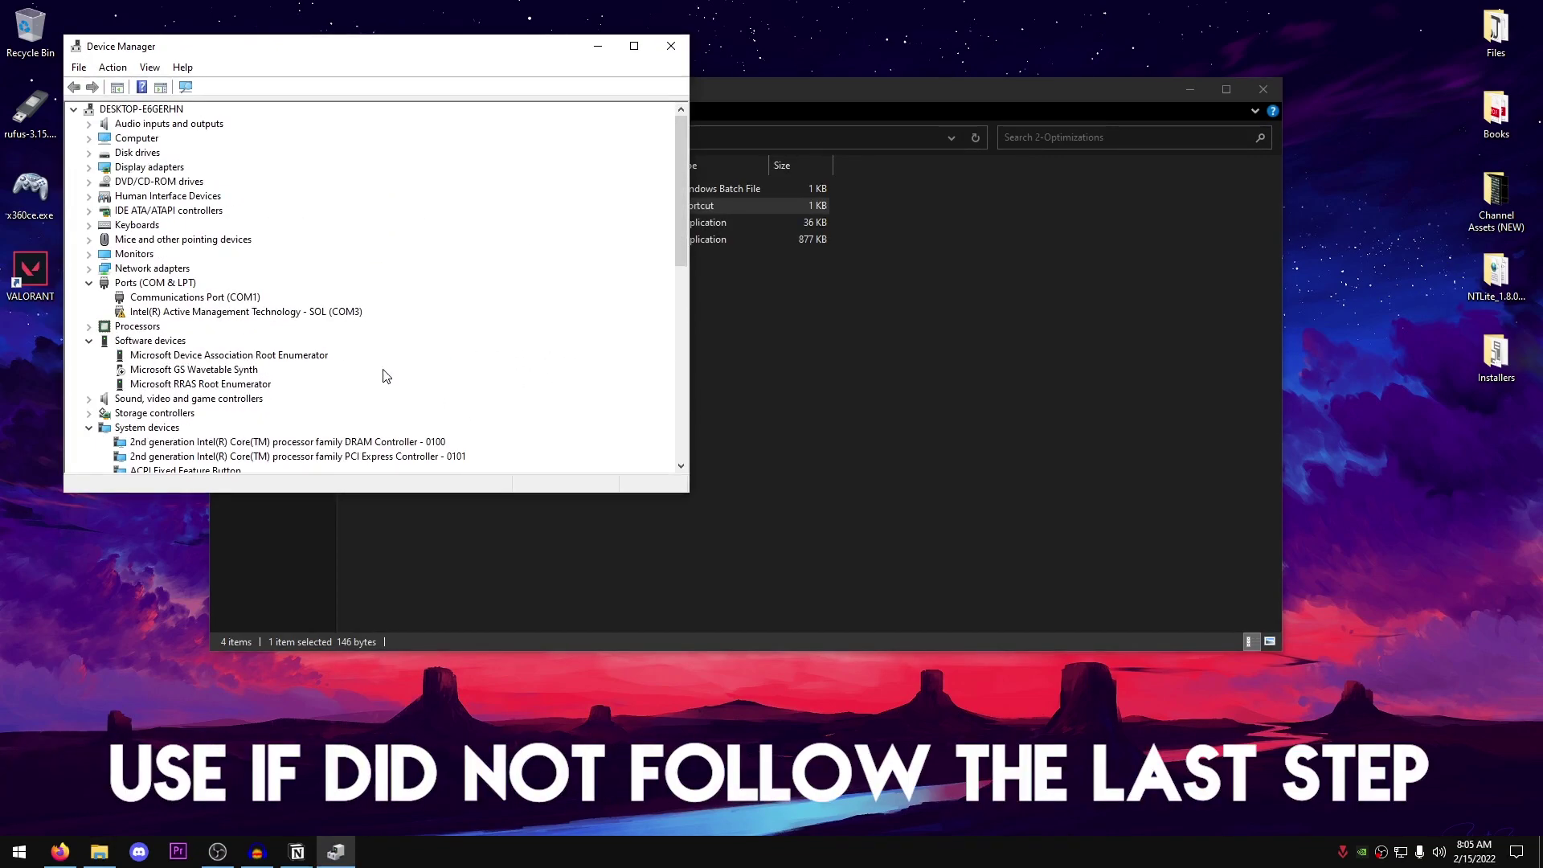
pyautogui.scroll(-5, 467, 419)
pyautogui.scroll(-3, 466, 418)
pyautogui.scroll(8, 467, 362)
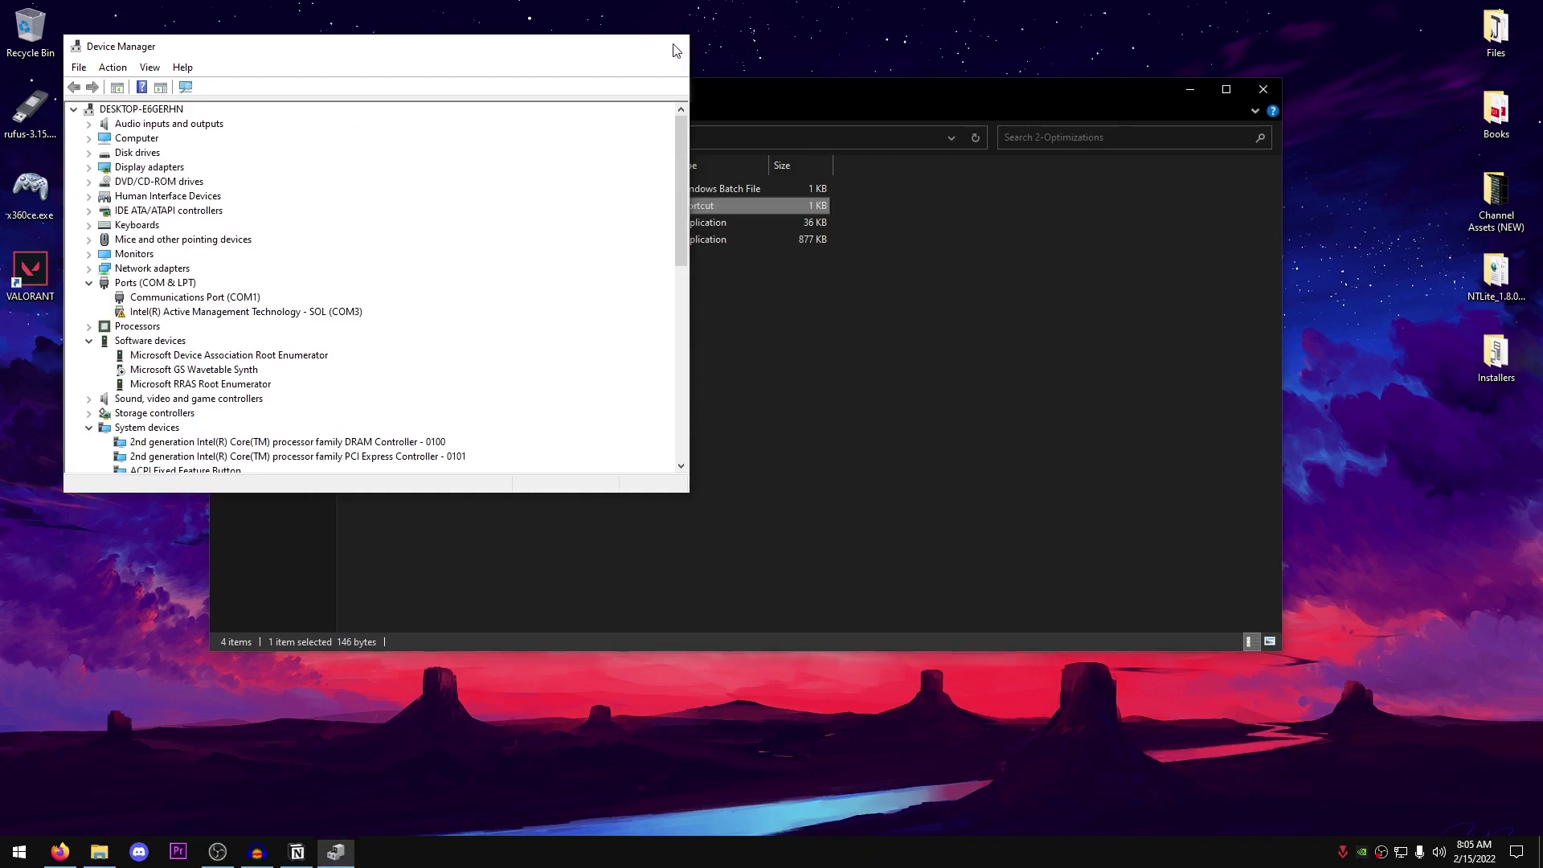
pyautogui.click(674, 49)
# Launch MSI Utility V3.exe as administrator.
pyautogui.click(406, 222)
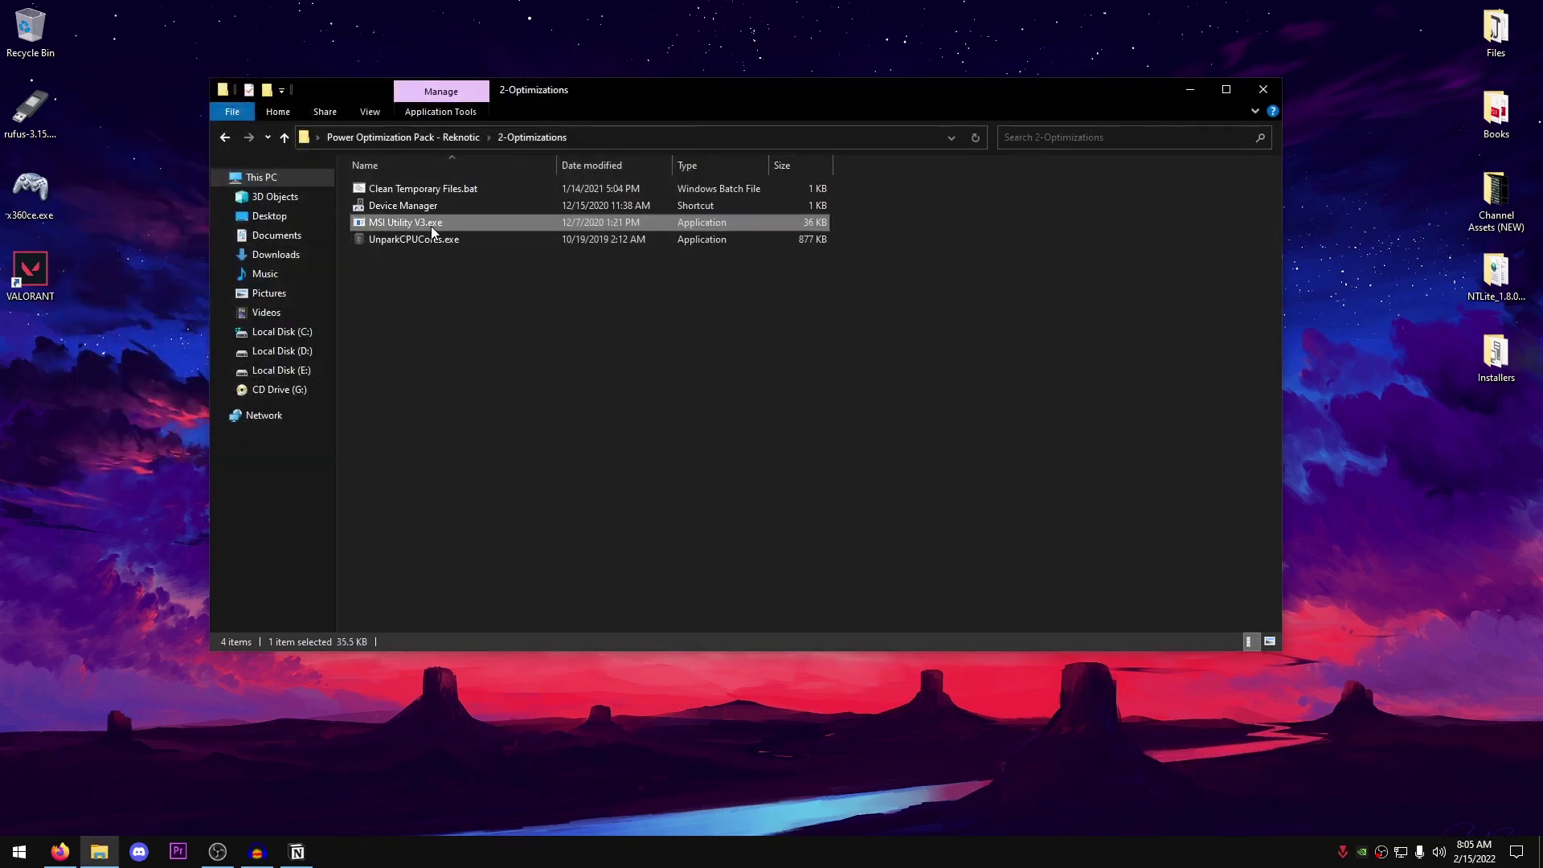
pyautogui.rightClick(430, 225)
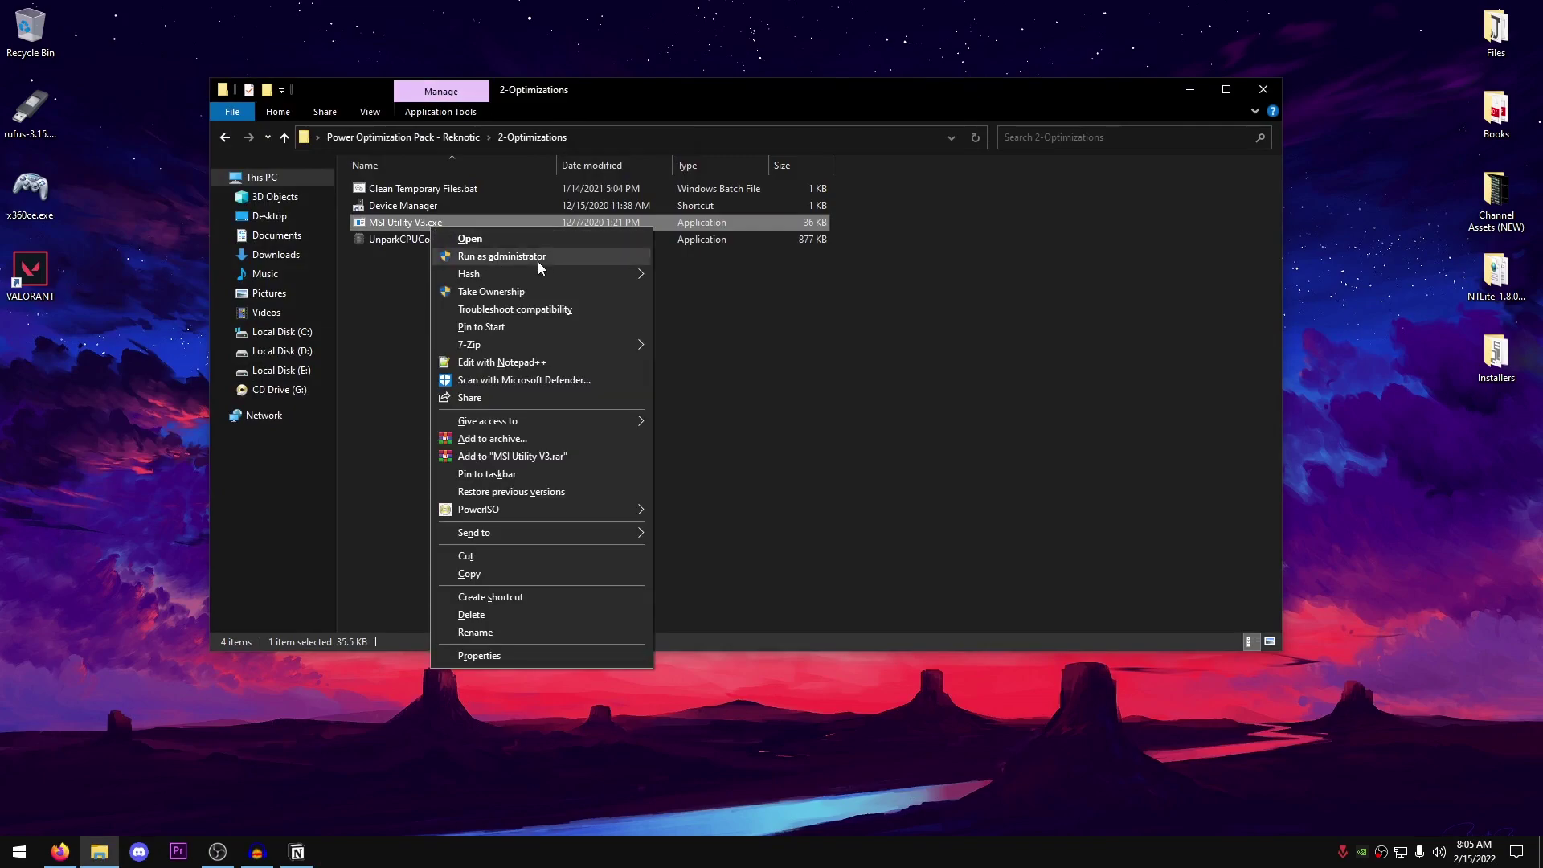
pyautogui.click(494, 256)
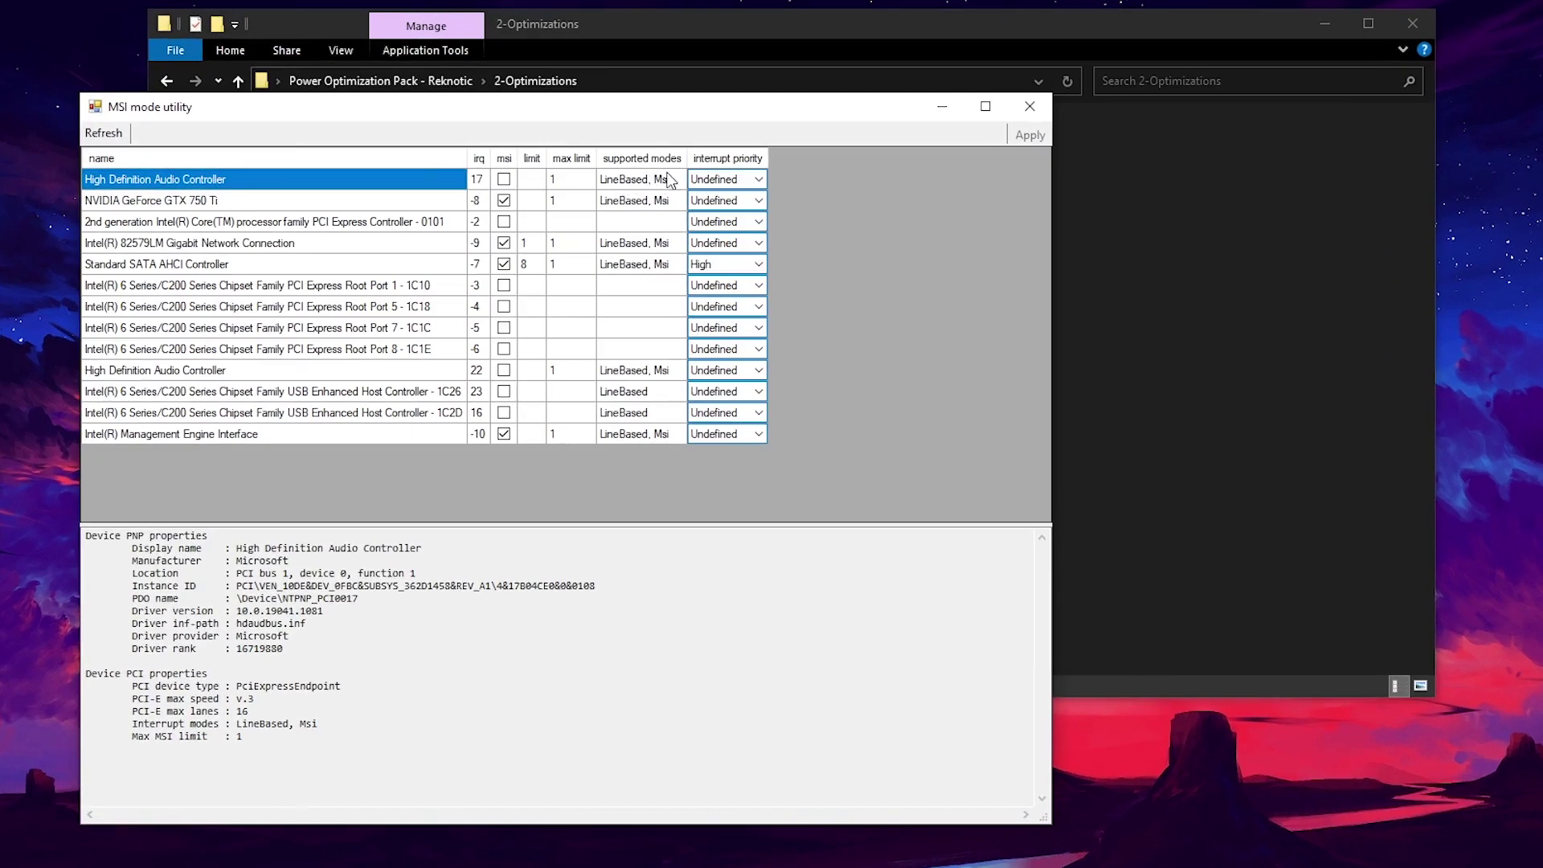
# Tick MSI mode for both High Definition Audio Controllers and check the GTX 750 Ti entry.
pyautogui.click(504, 180)
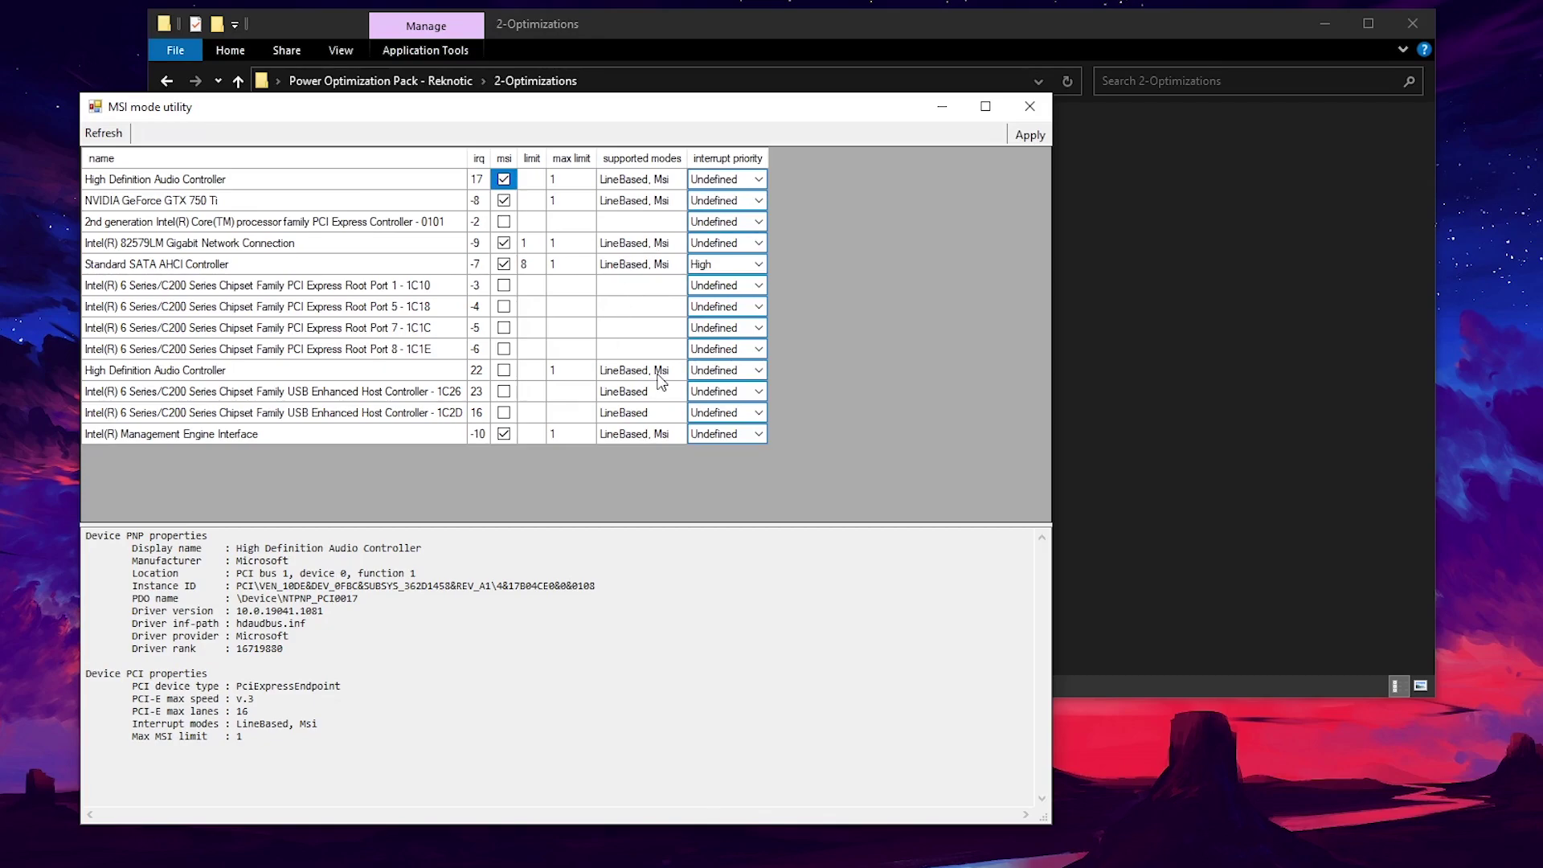
pyautogui.click(180, 370)
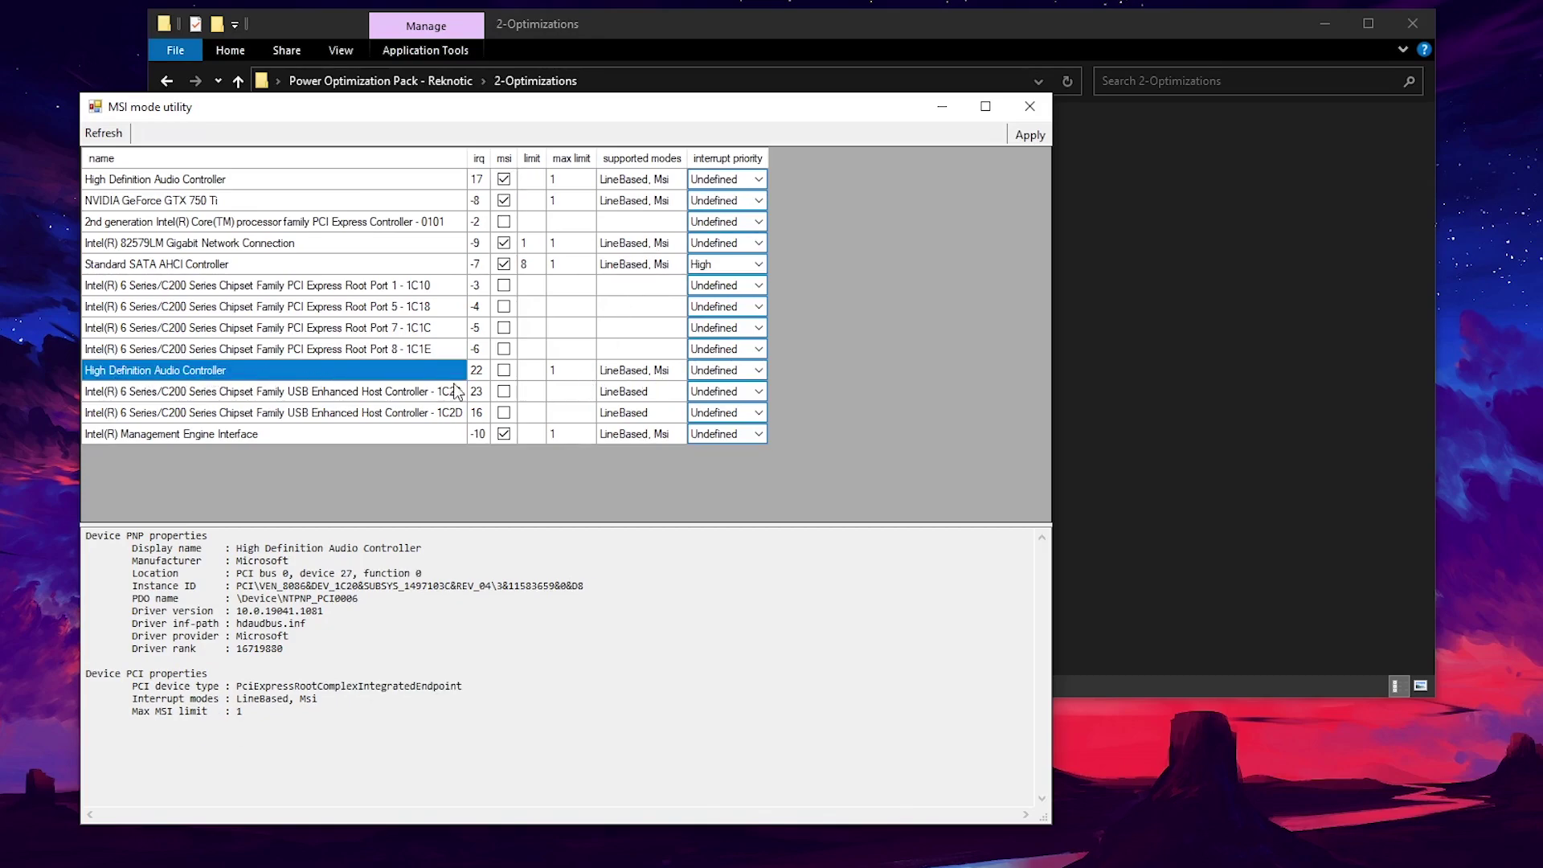
pyautogui.click(504, 371)
pyautogui.click(639, 371)
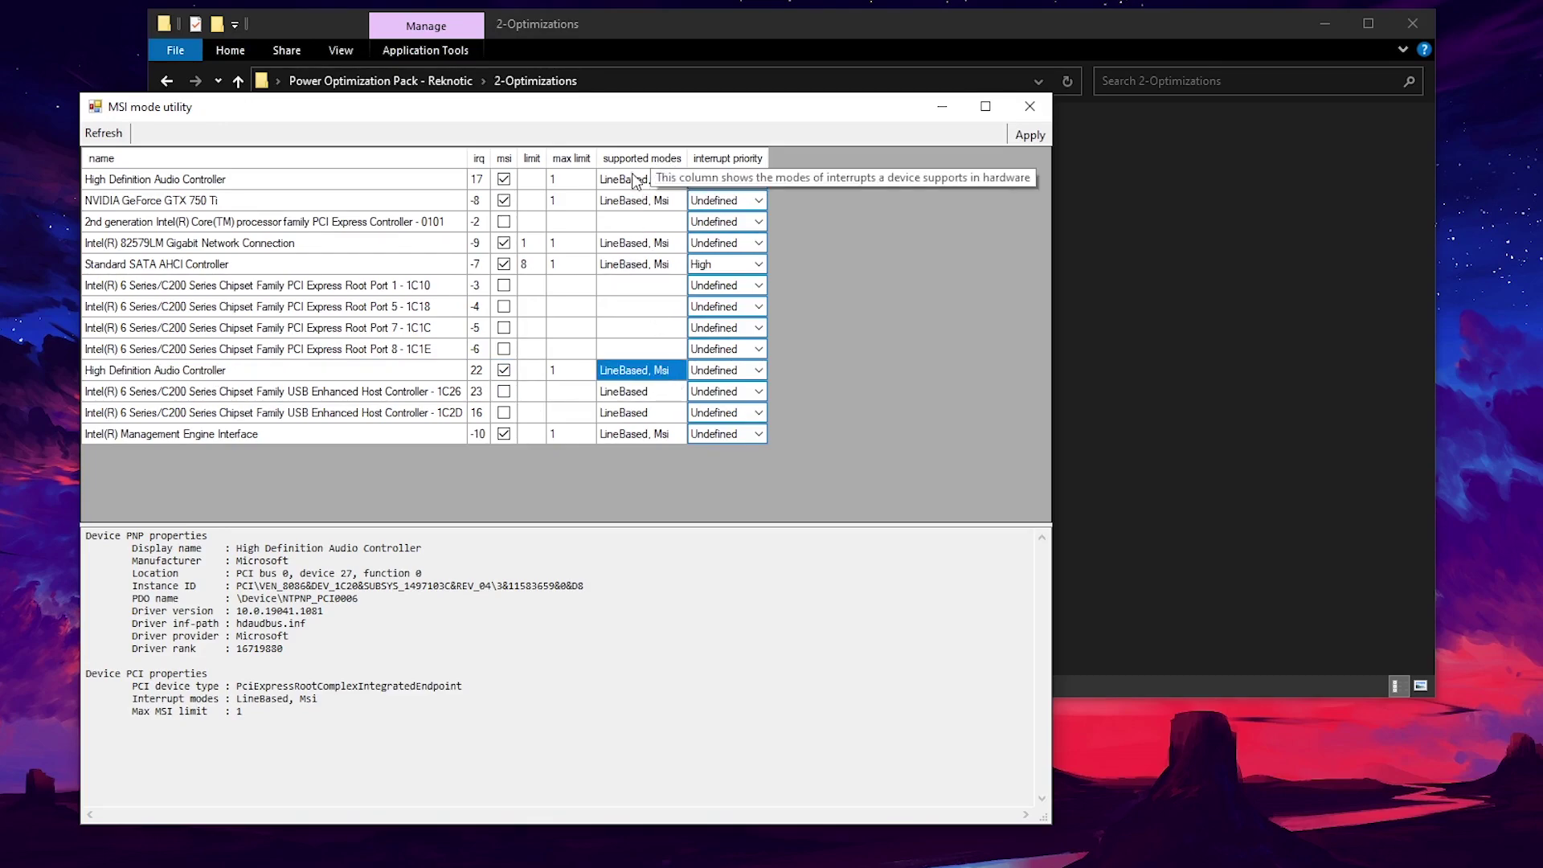
pyautogui.click(151, 200)
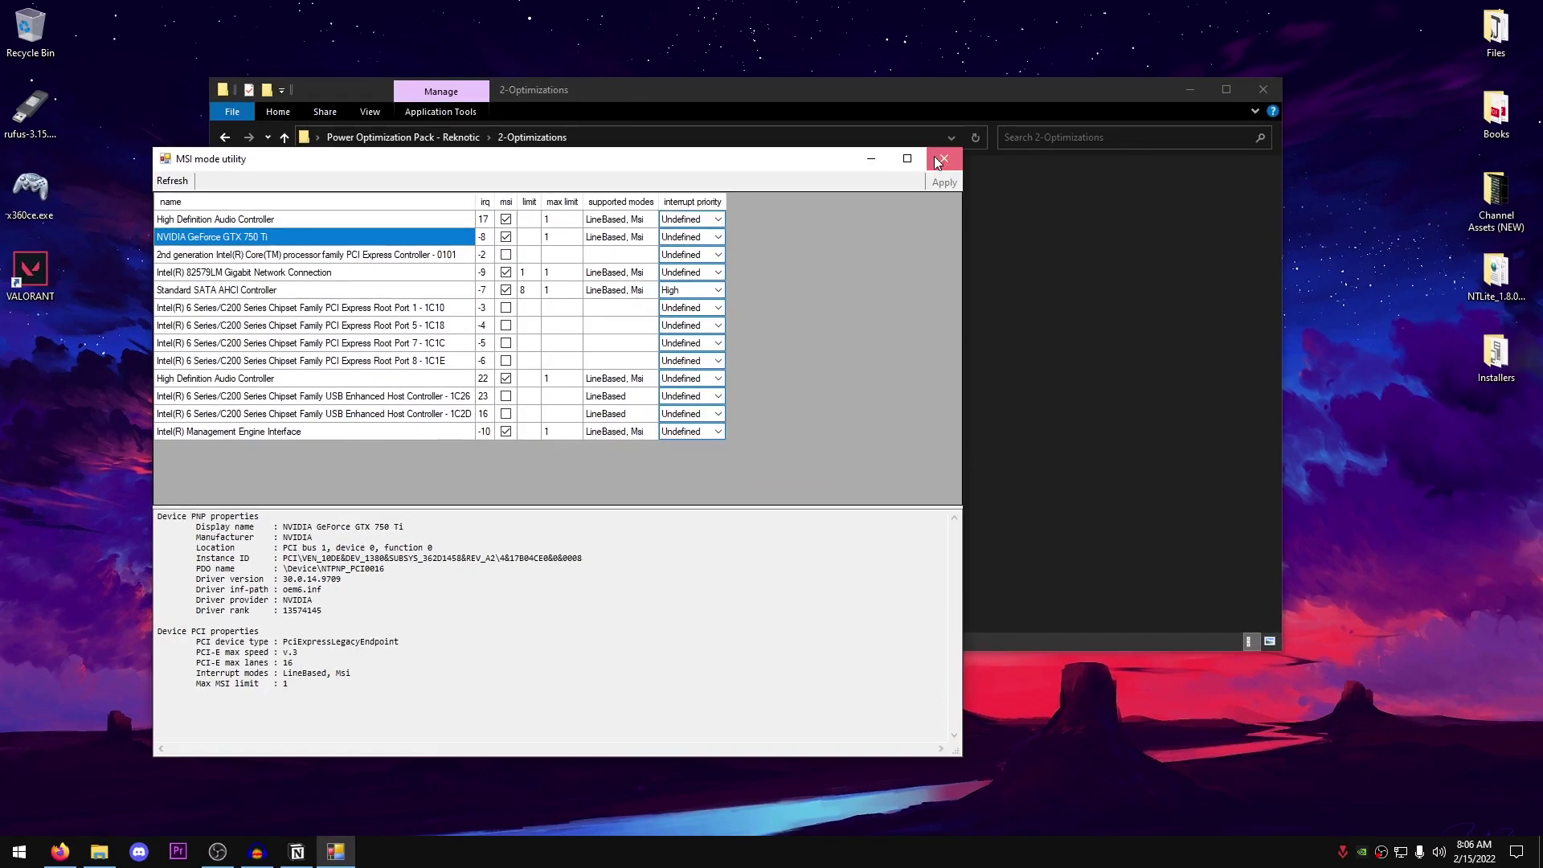
# Close the MSI utility, run UnparkCPUCores as administrator, unpark all 4 cores, then close it.
pyautogui.click(937, 158)
pyautogui.click(370, 238)
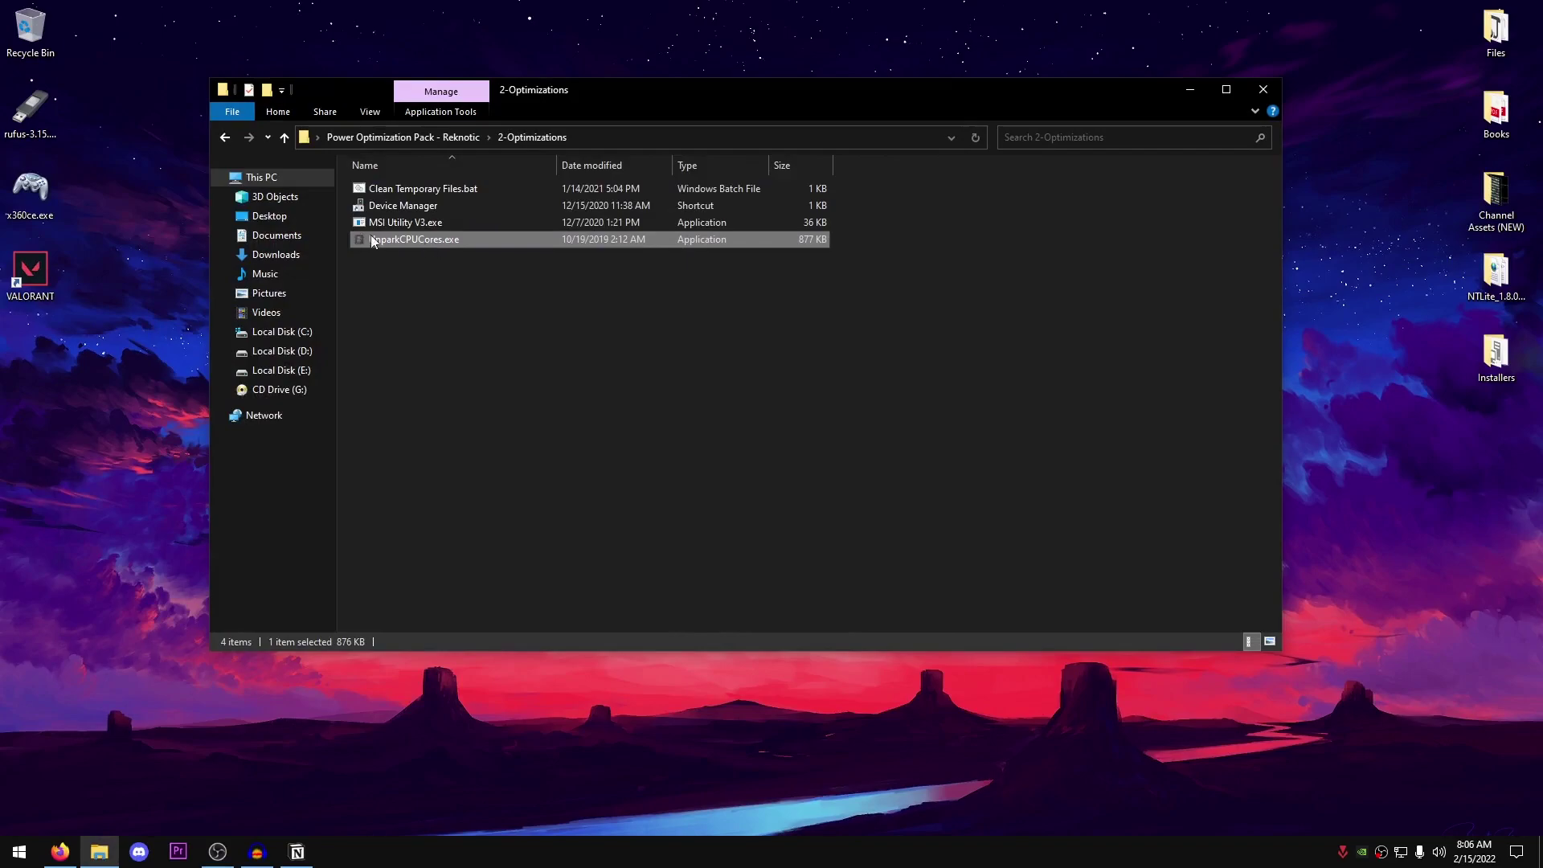
pyautogui.rightClick(447, 238)
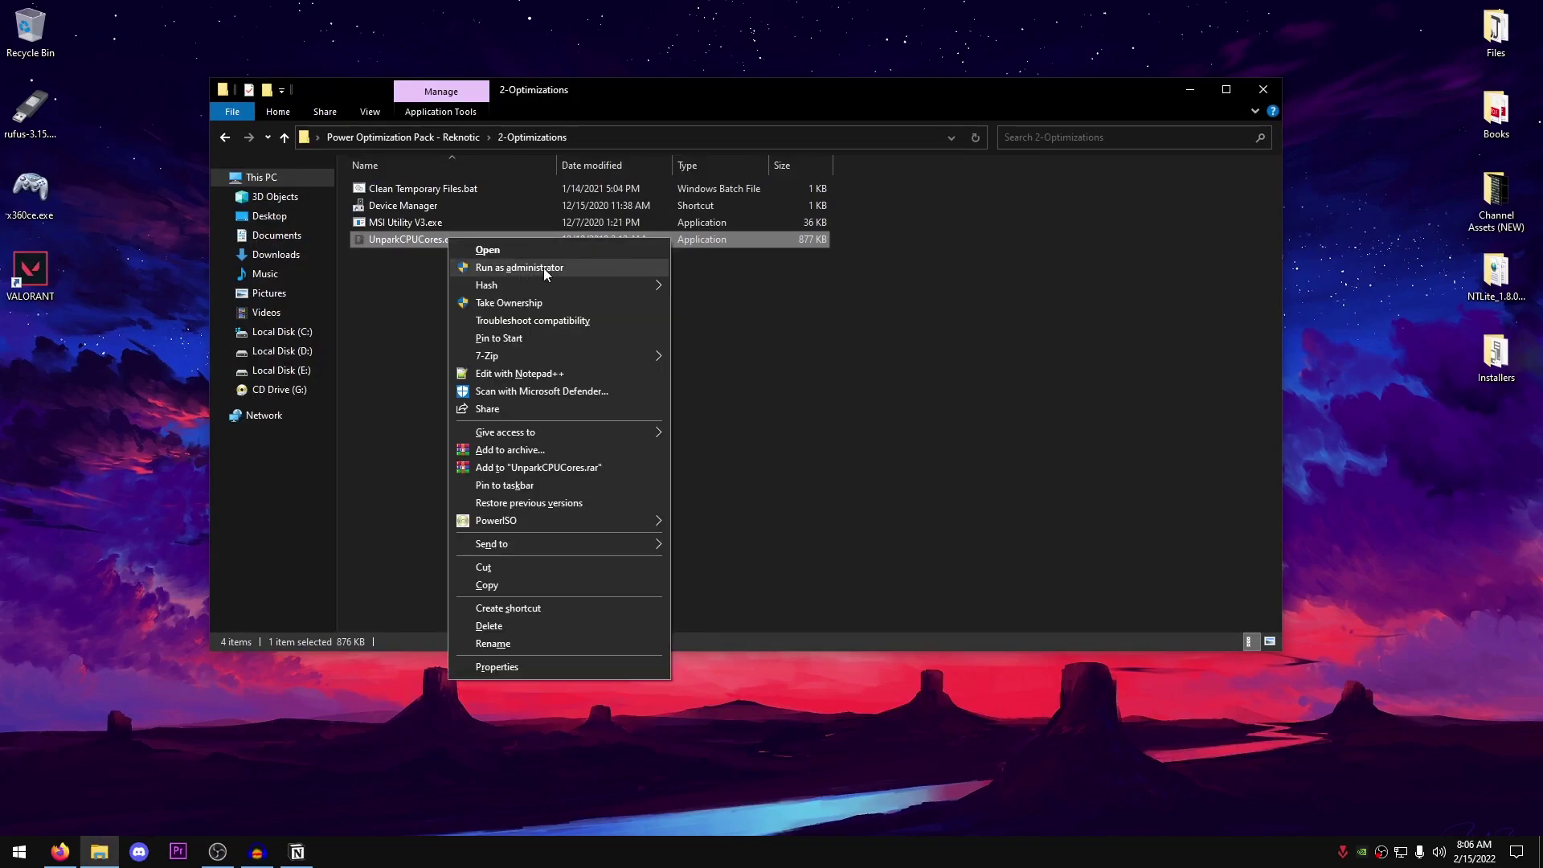
pyautogui.click(599, 268)
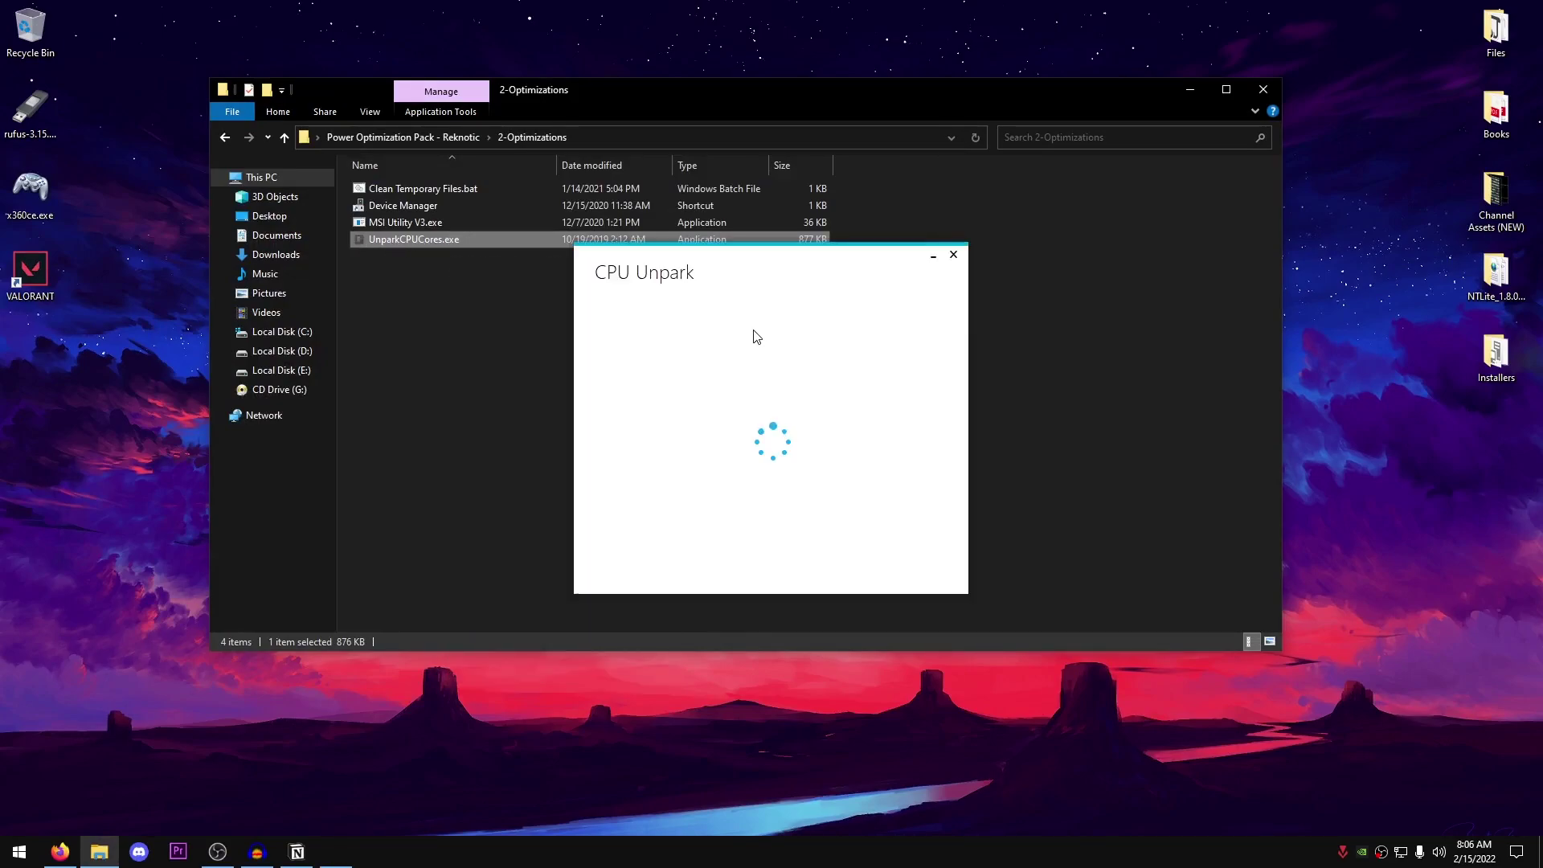
pyautogui.click(861, 568)
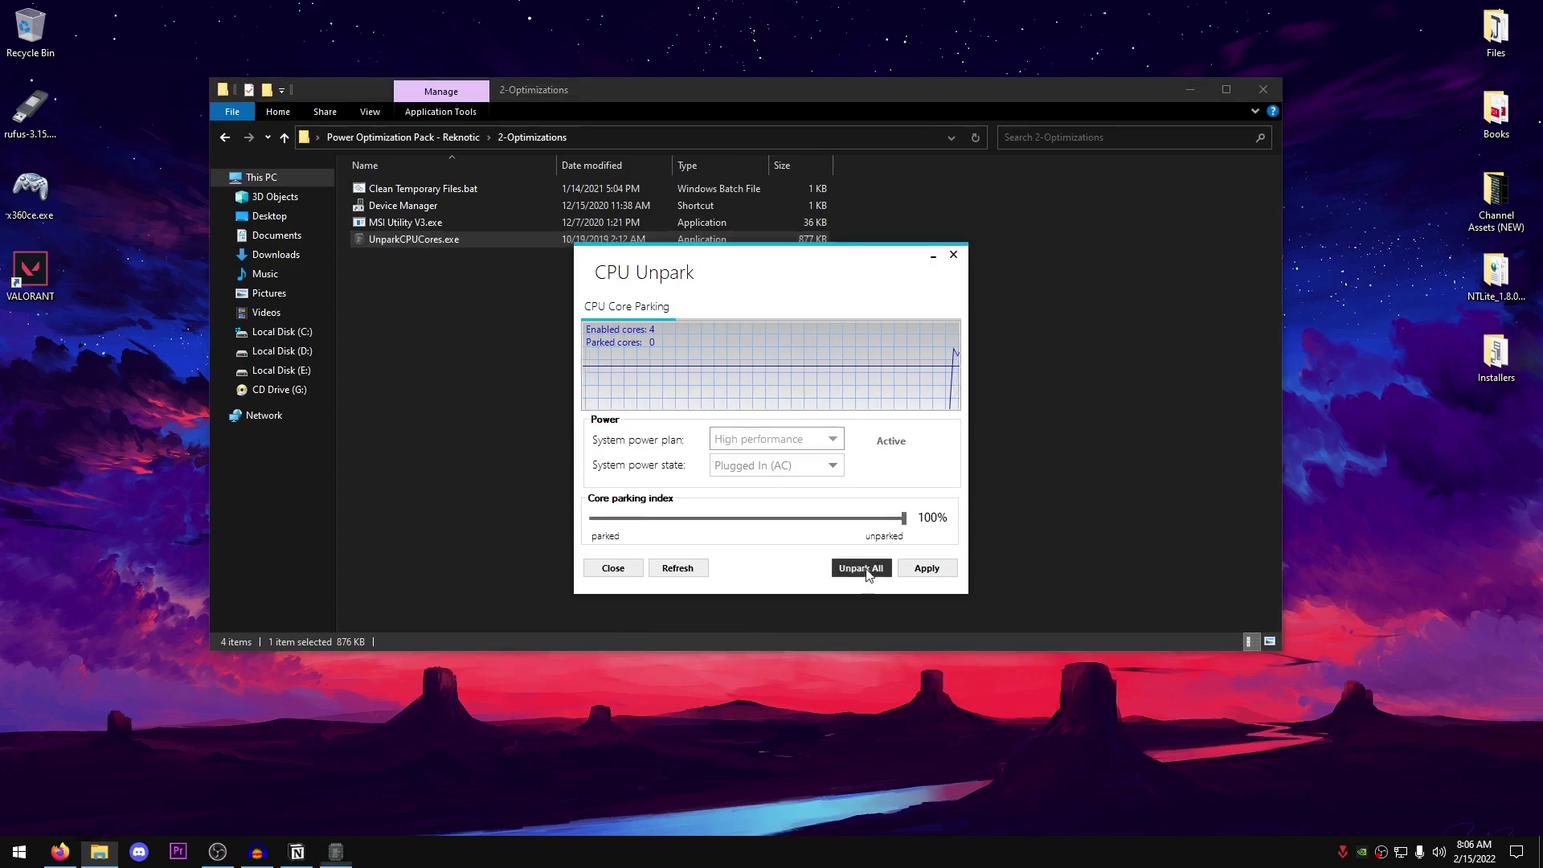
pyautogui.click(877, 463)
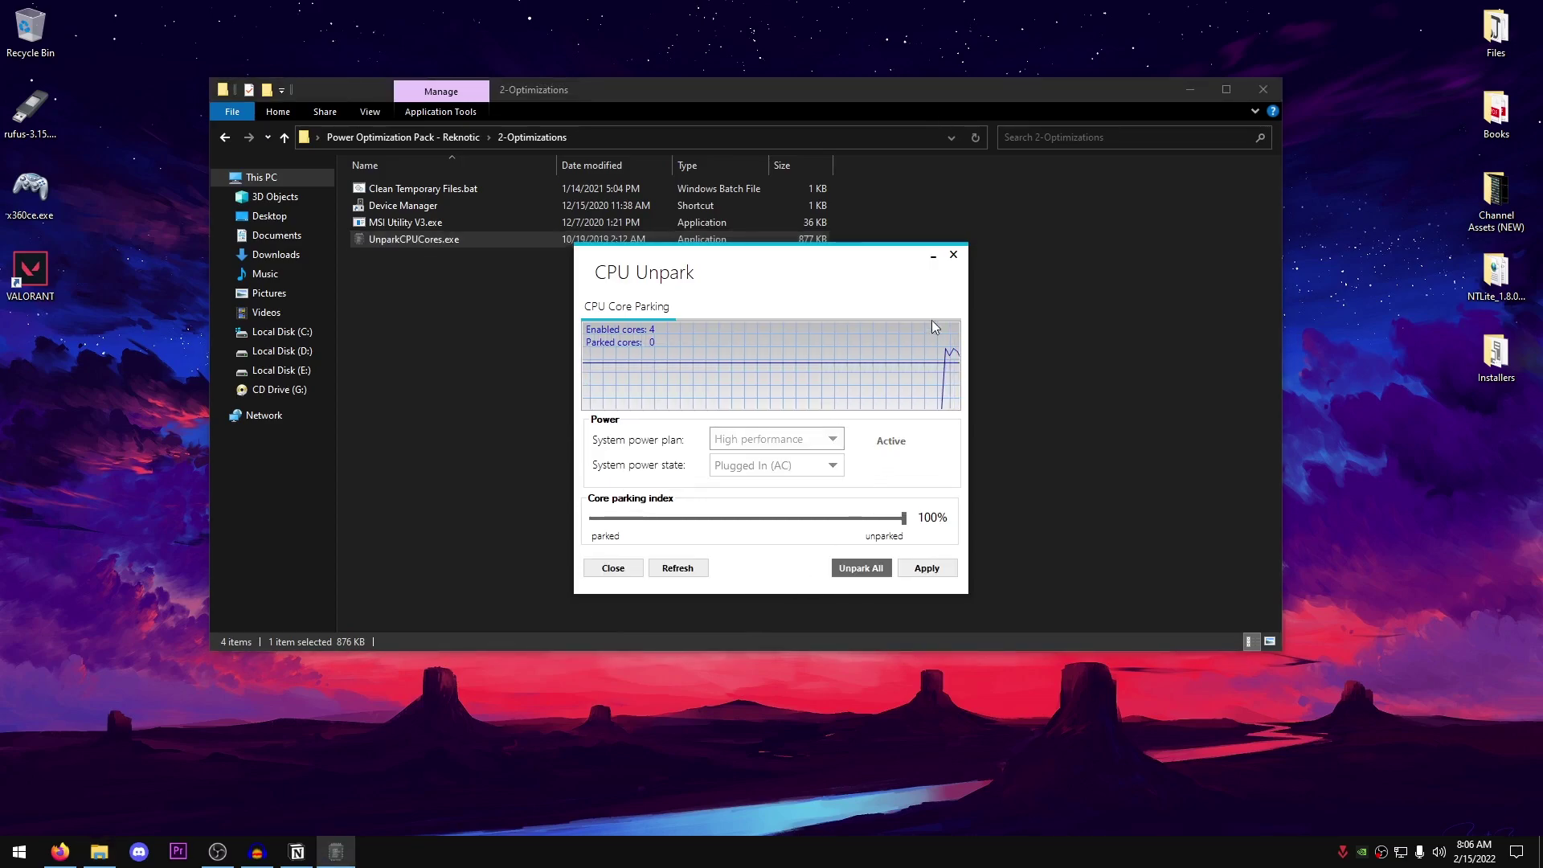
pyautogui.click(954, 258)
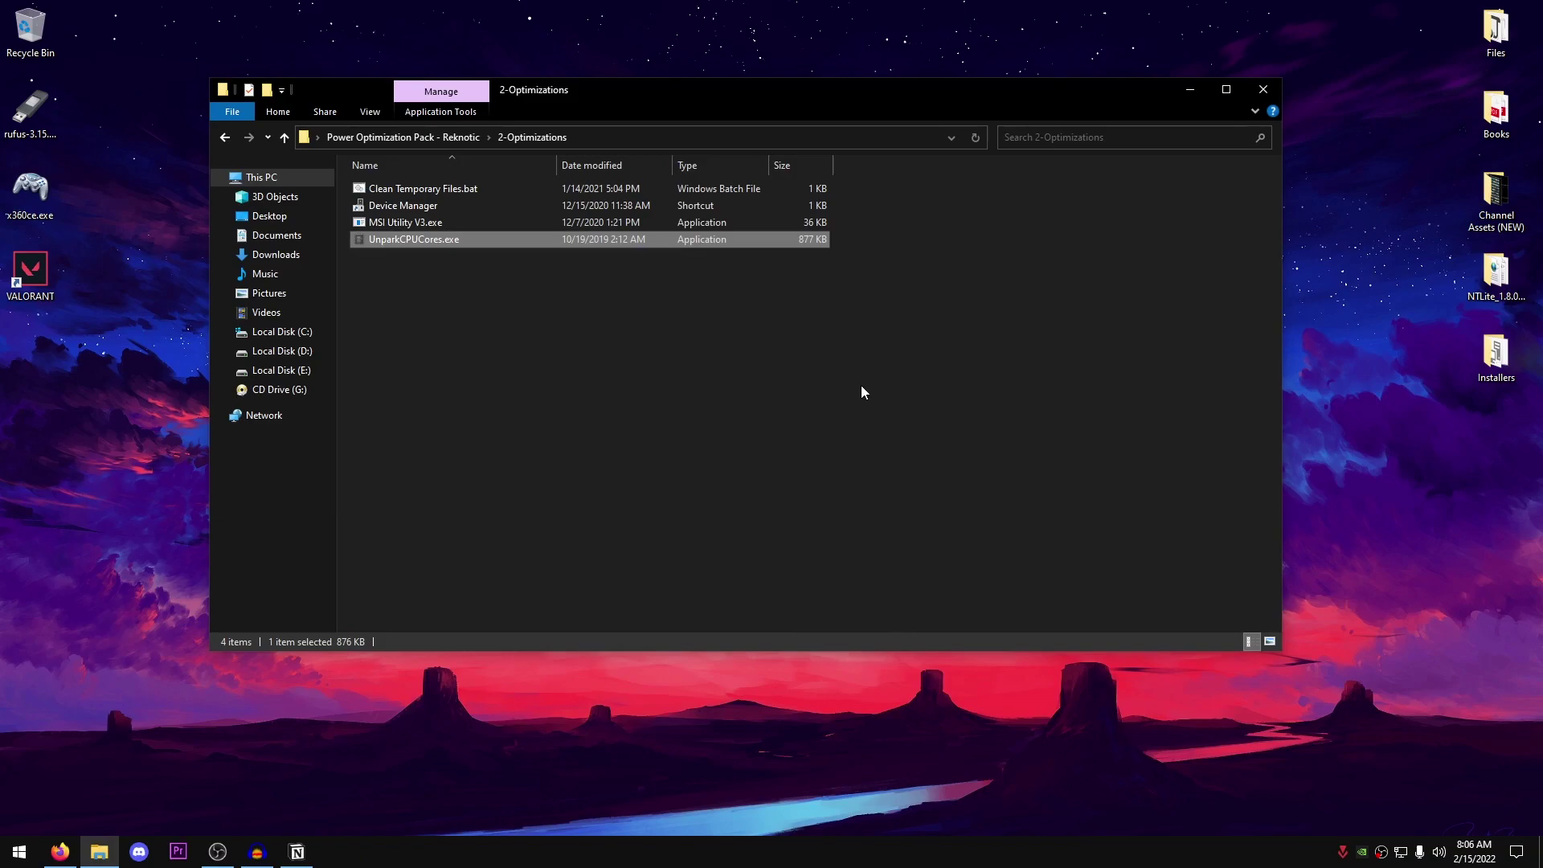
# Merge Import_Power_Plan.reg from the 3-Reknotic Power Plan folder into the registry.
pyautogui.click(225, 136)
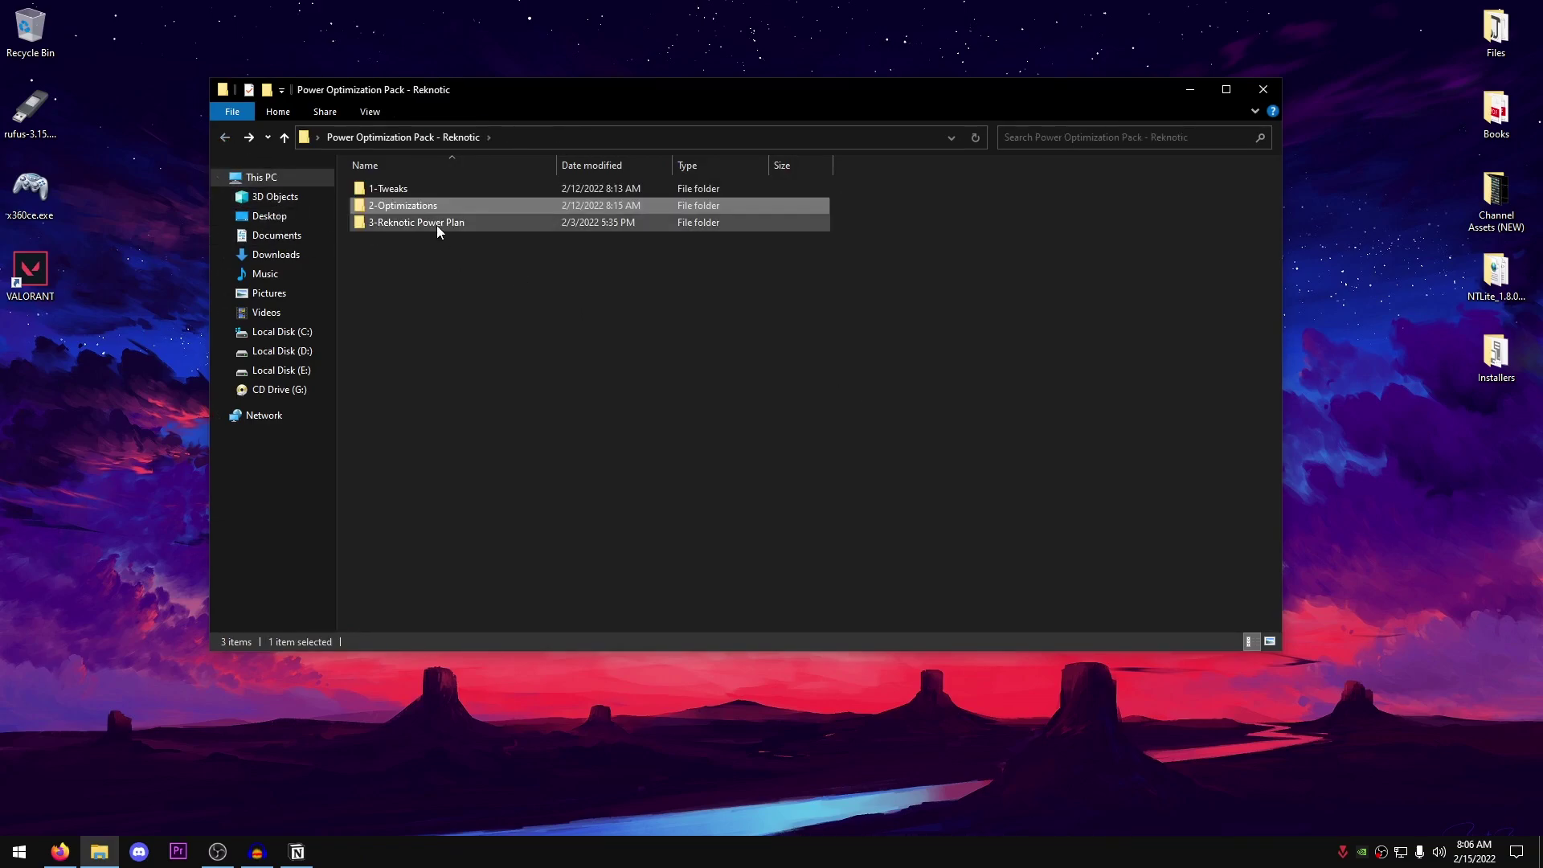
pyautogui.doubleClick(438, 225)
pyautogui.click(351, 187)
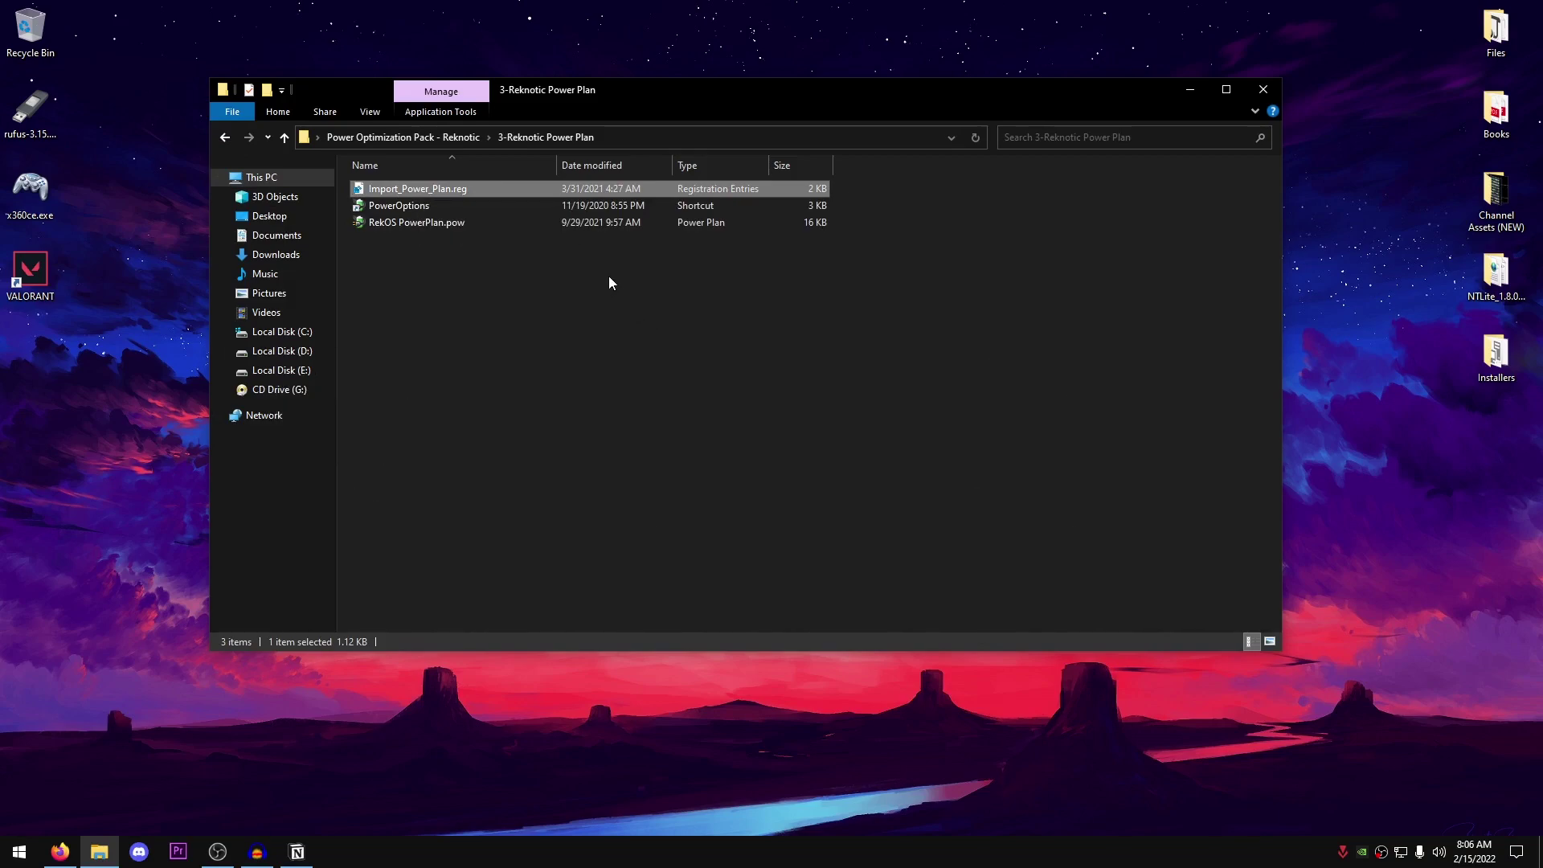
pyautogui.doubleClick(461, 191)
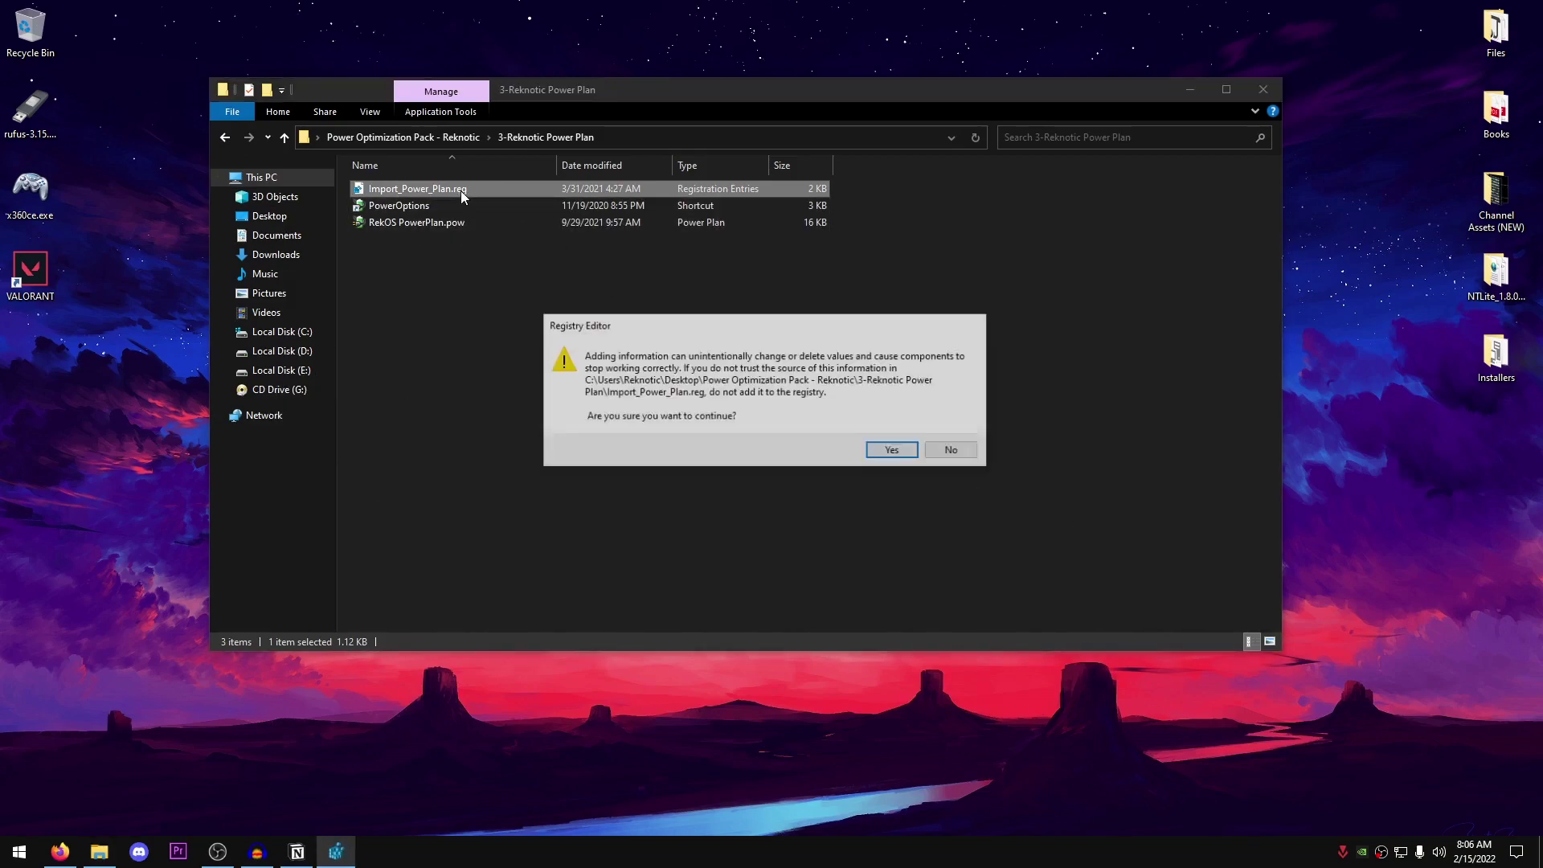
pyautogui.click(892, 450)
pyautogui.click(953, 440)
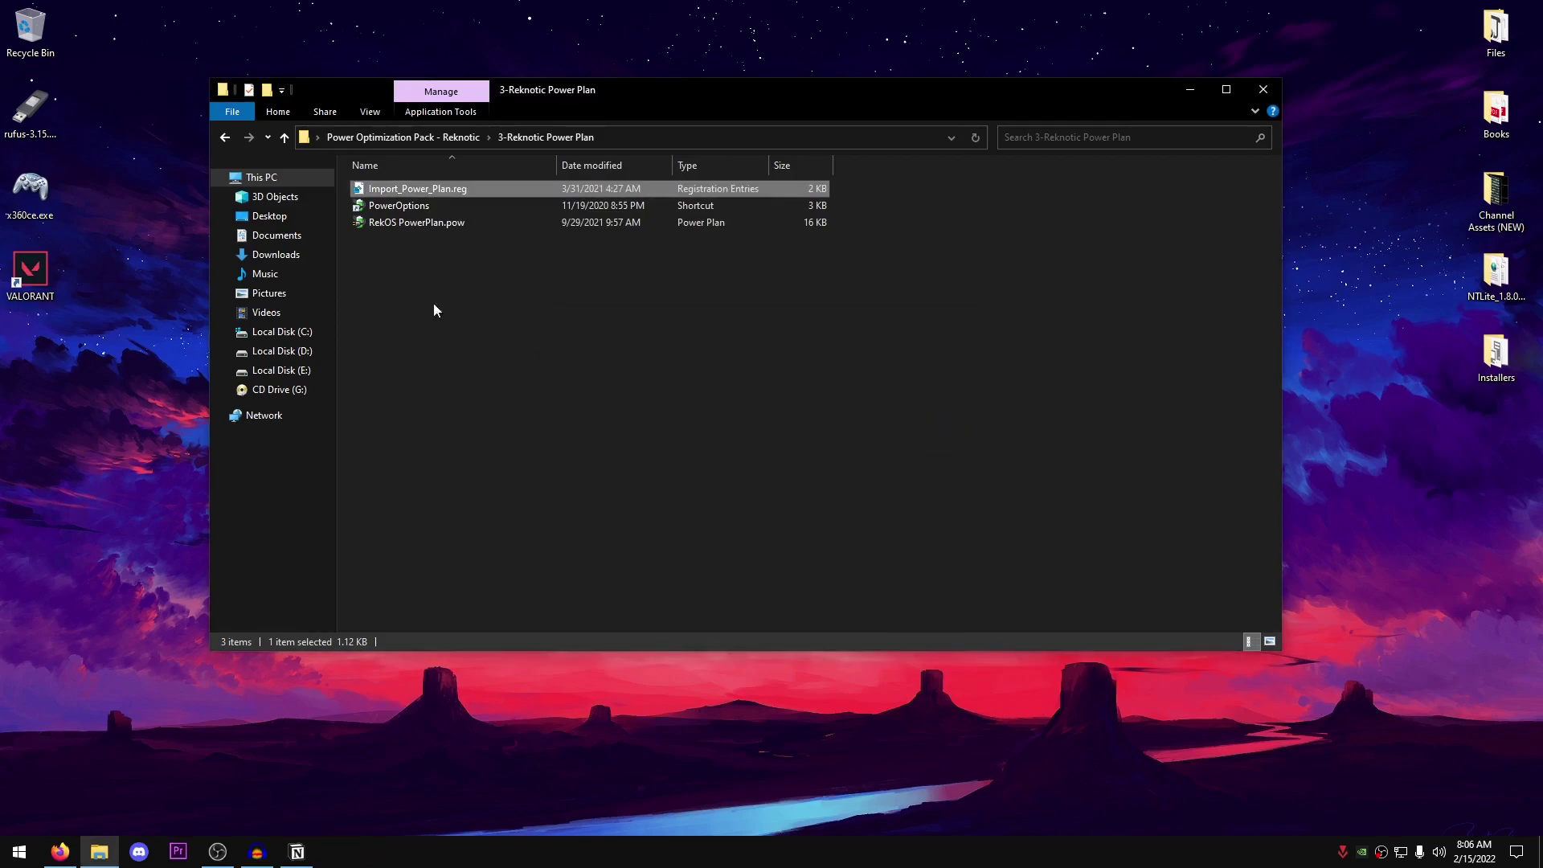
# Refresh the 3-Reknotic Power Plan folder listing and select RekOS PowerPlan.pow.
pyautogui.click(362, 223)
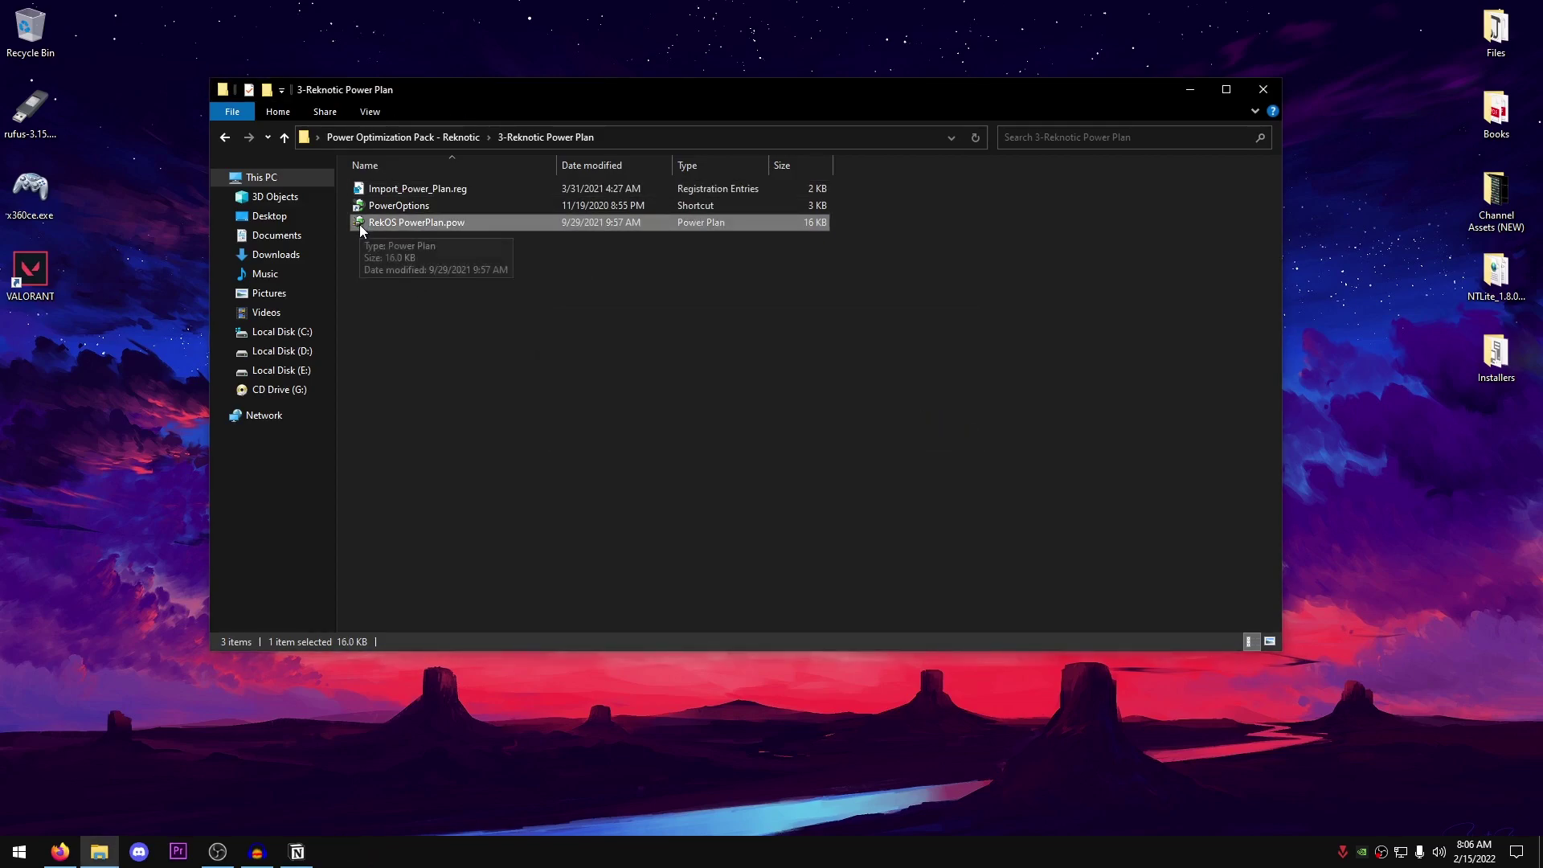
pyautogui.rightClick(683, 291)
pyautogui.click(755, 351)
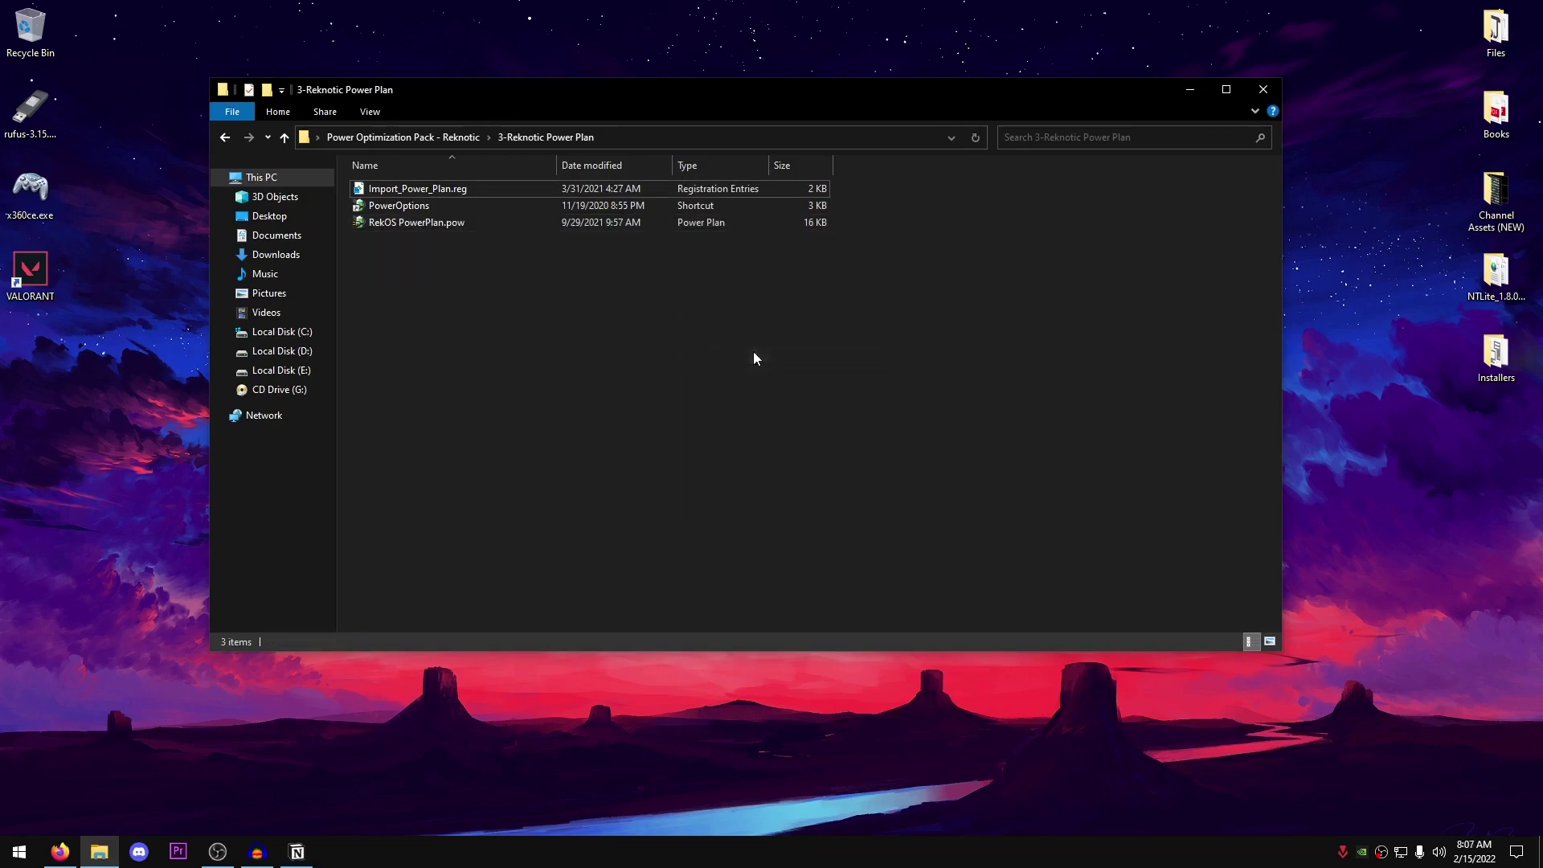
pyautogui.click(394, 222)
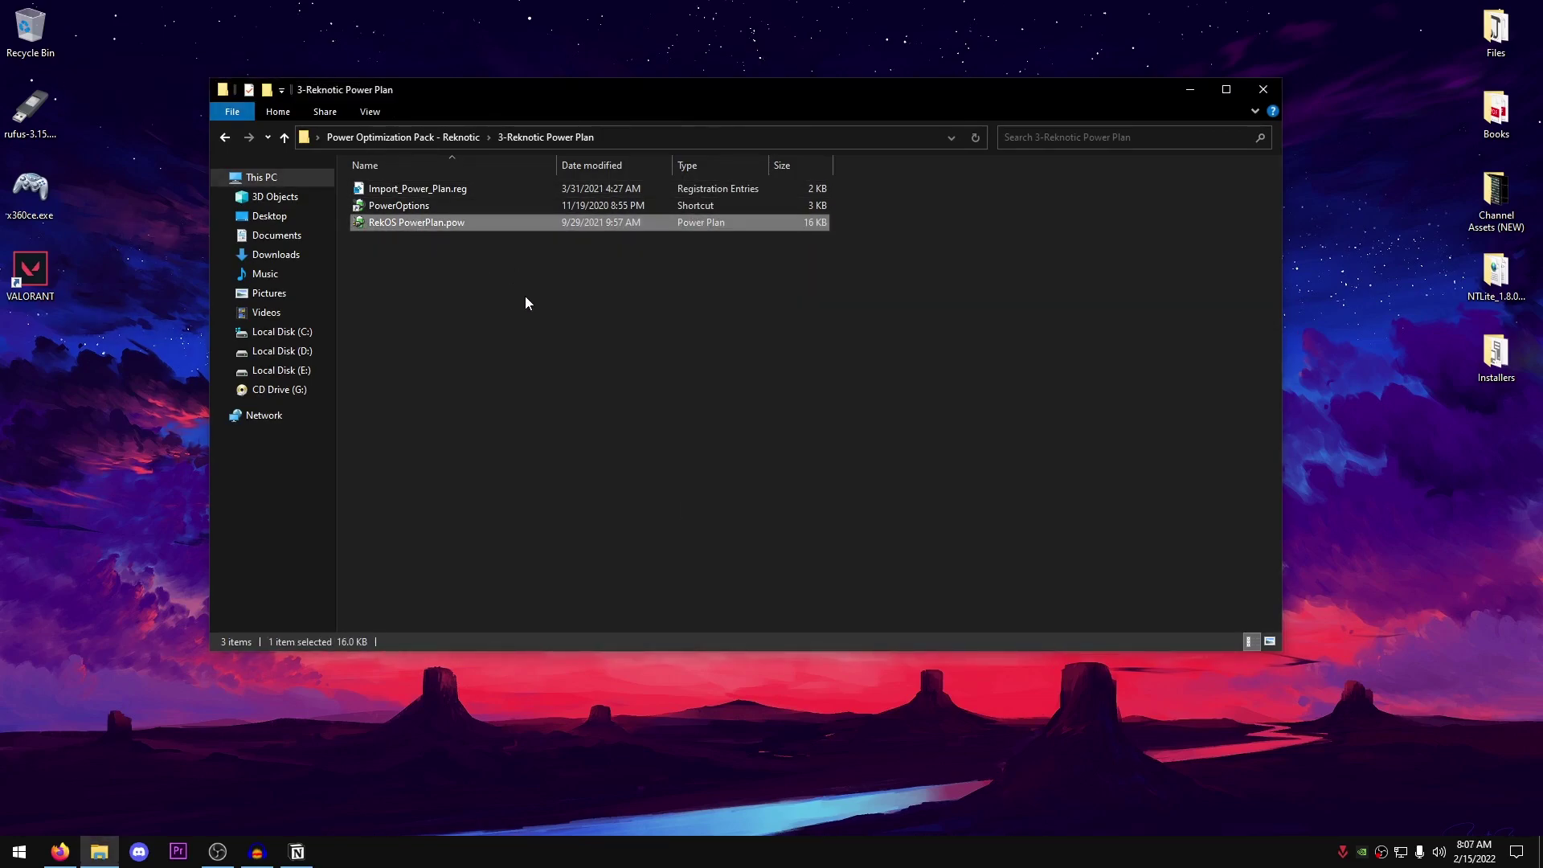
# Activate Rek OS PowerPlan in Power Options, then close Power Options and File Explorer.
pyautogui.click(385, 208)
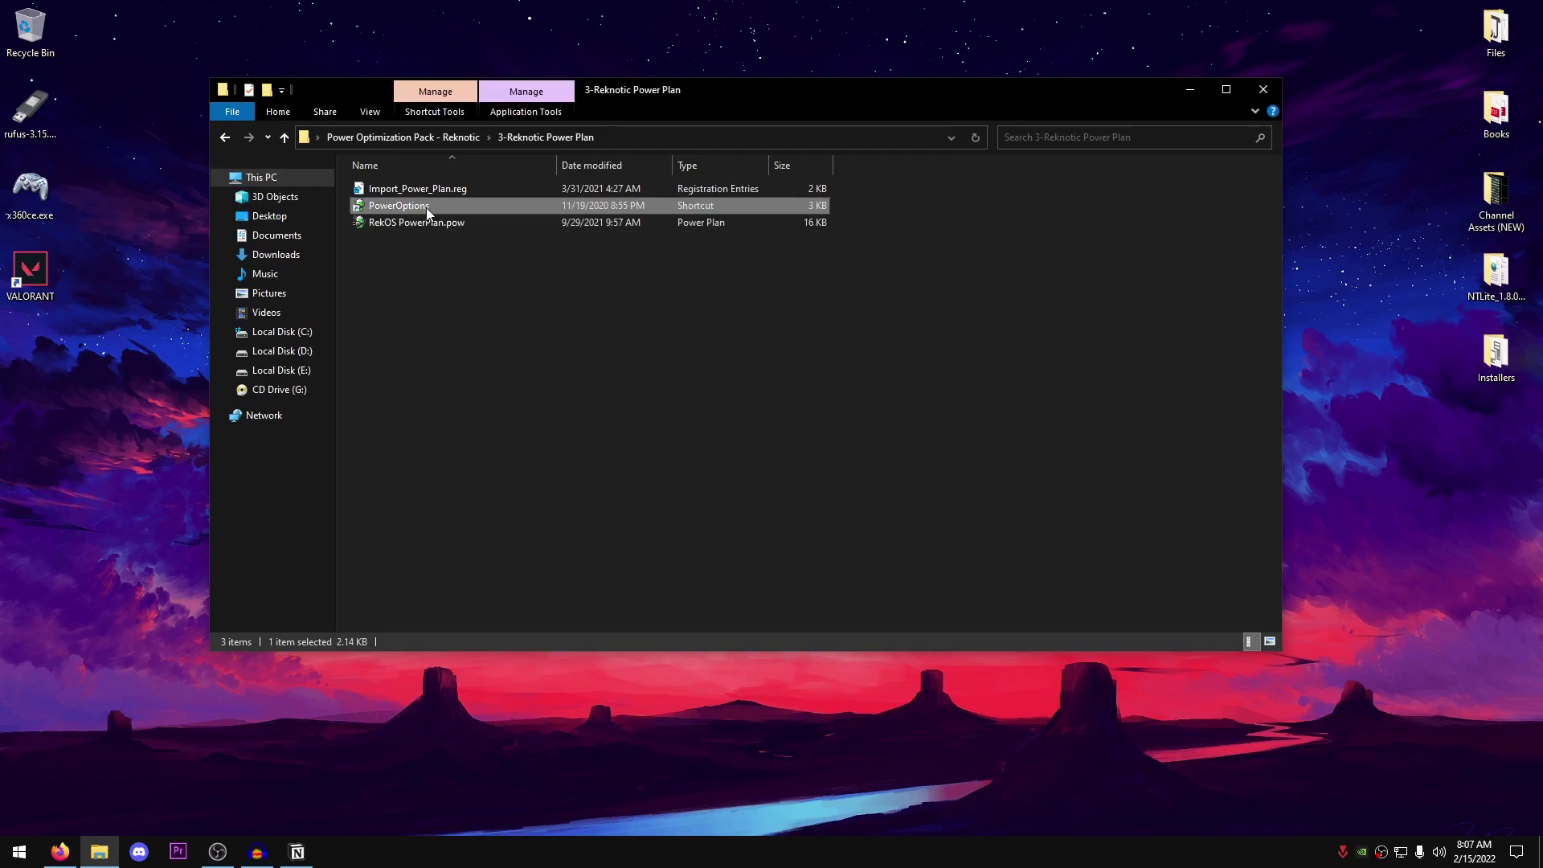
pyautogui.doubleClick(424, 206)
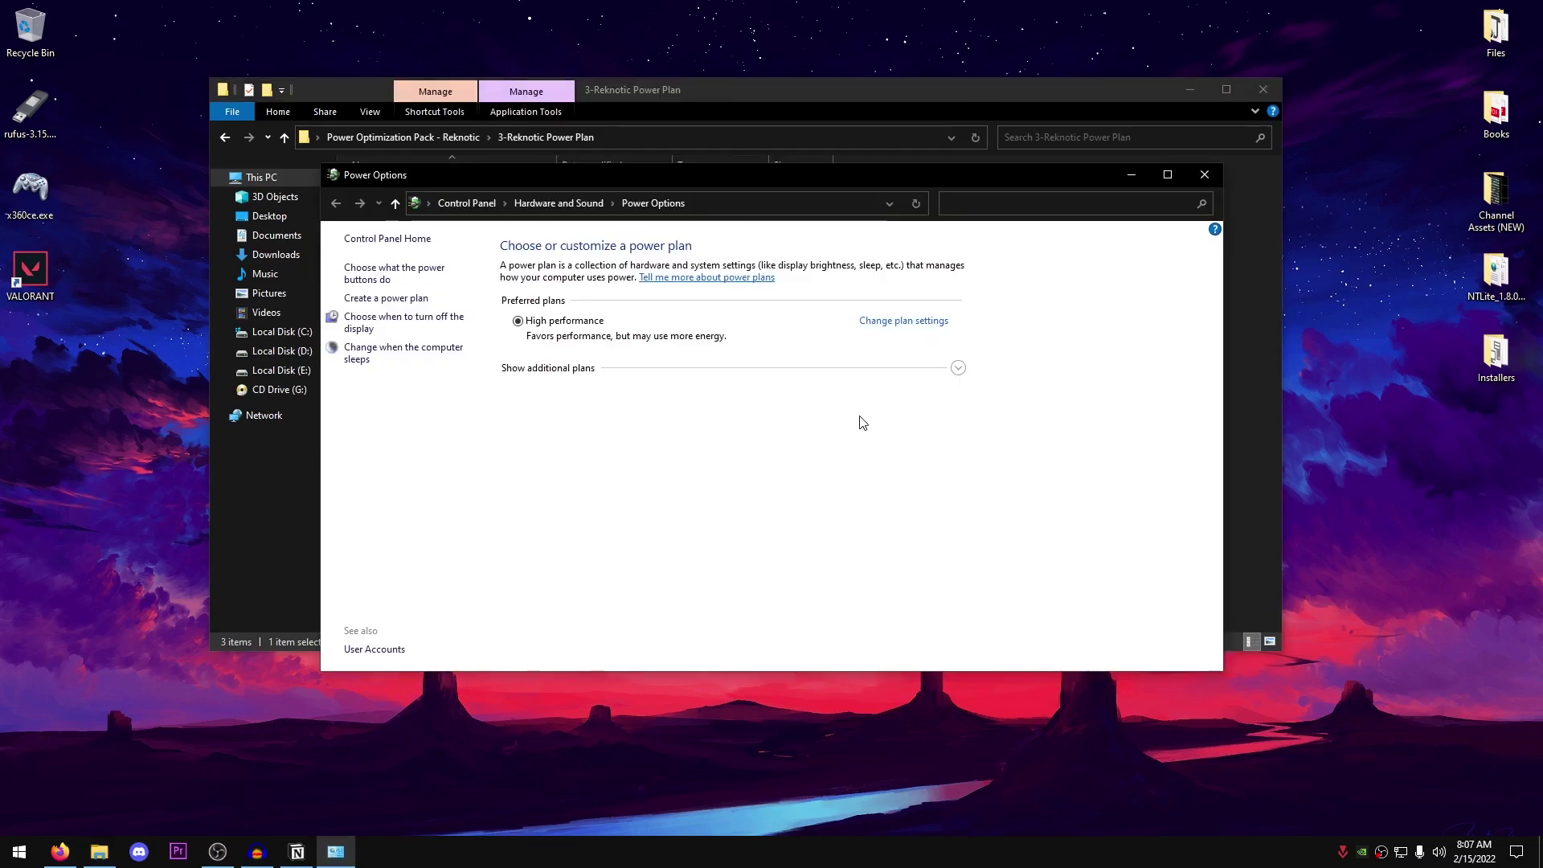
pyautogui.click(958, 371)
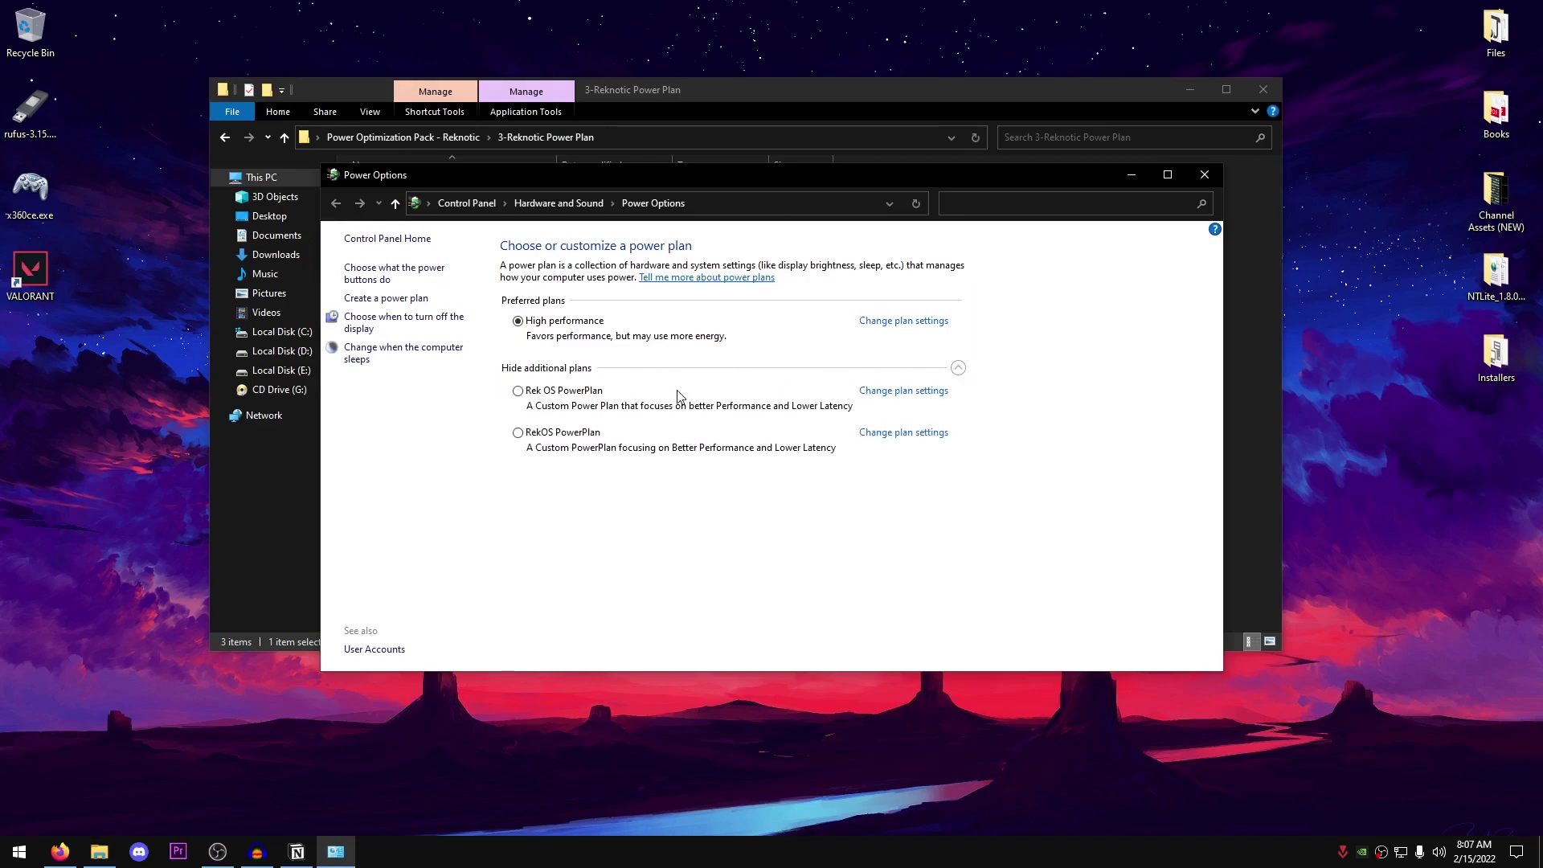
pyautogui.click(518, 391)
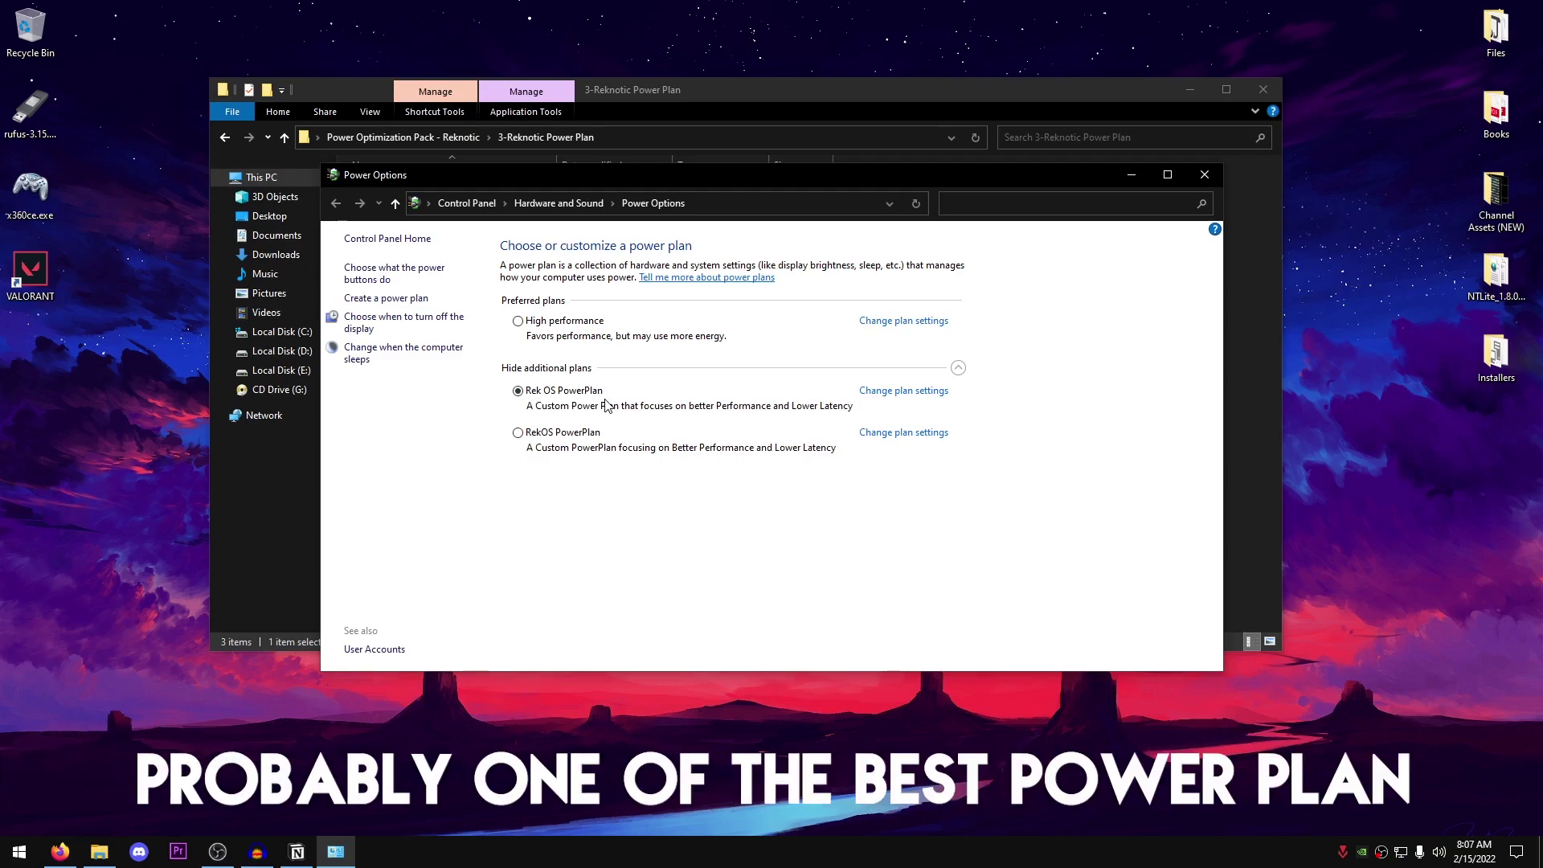
pyautogui.click(1204, 175)
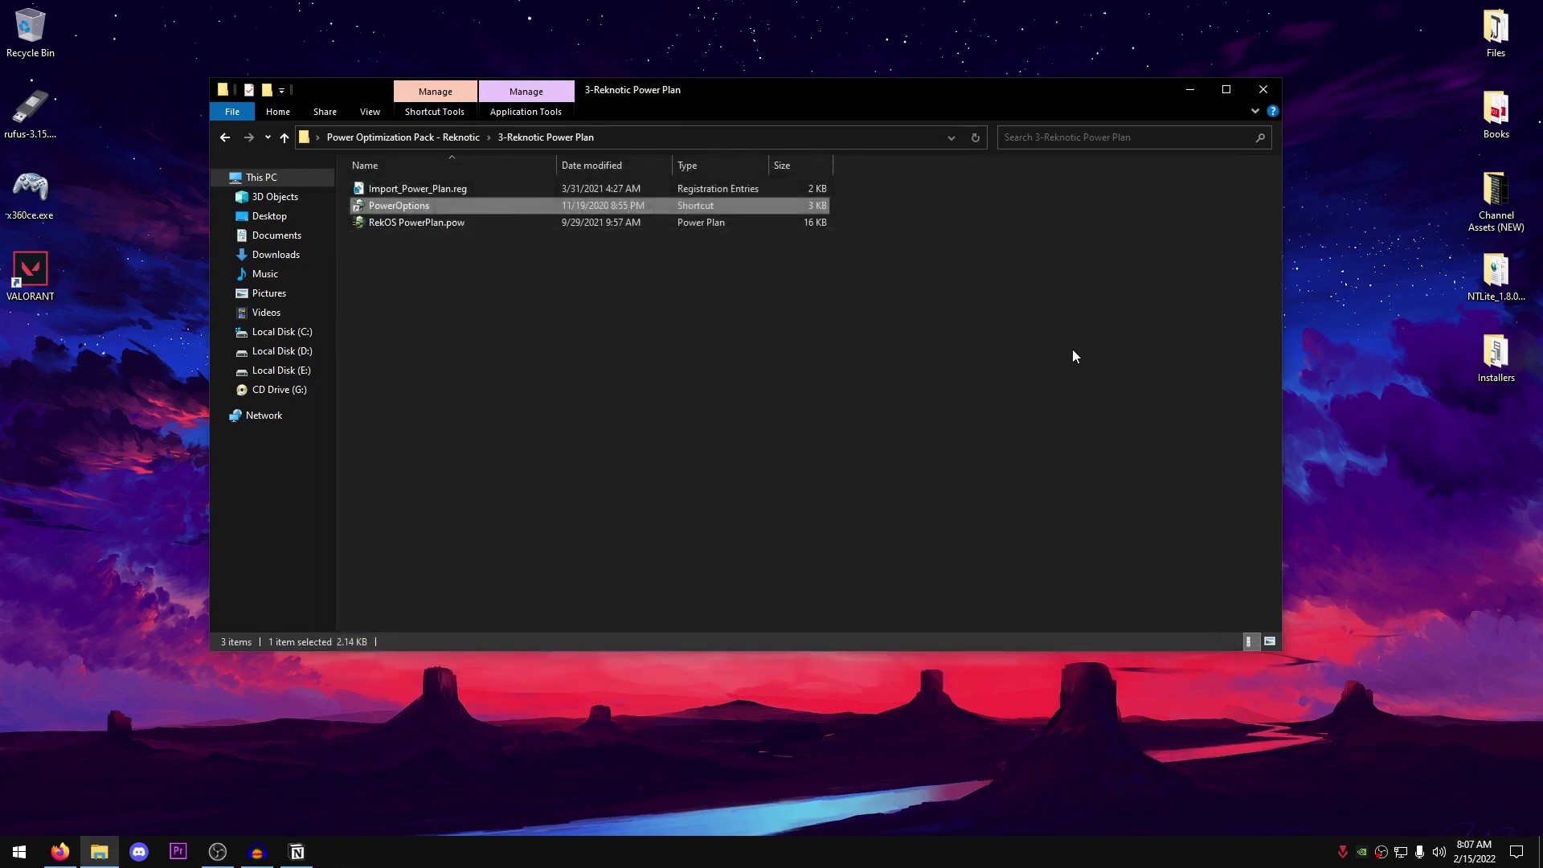
pyautogui.click(1262, 90)
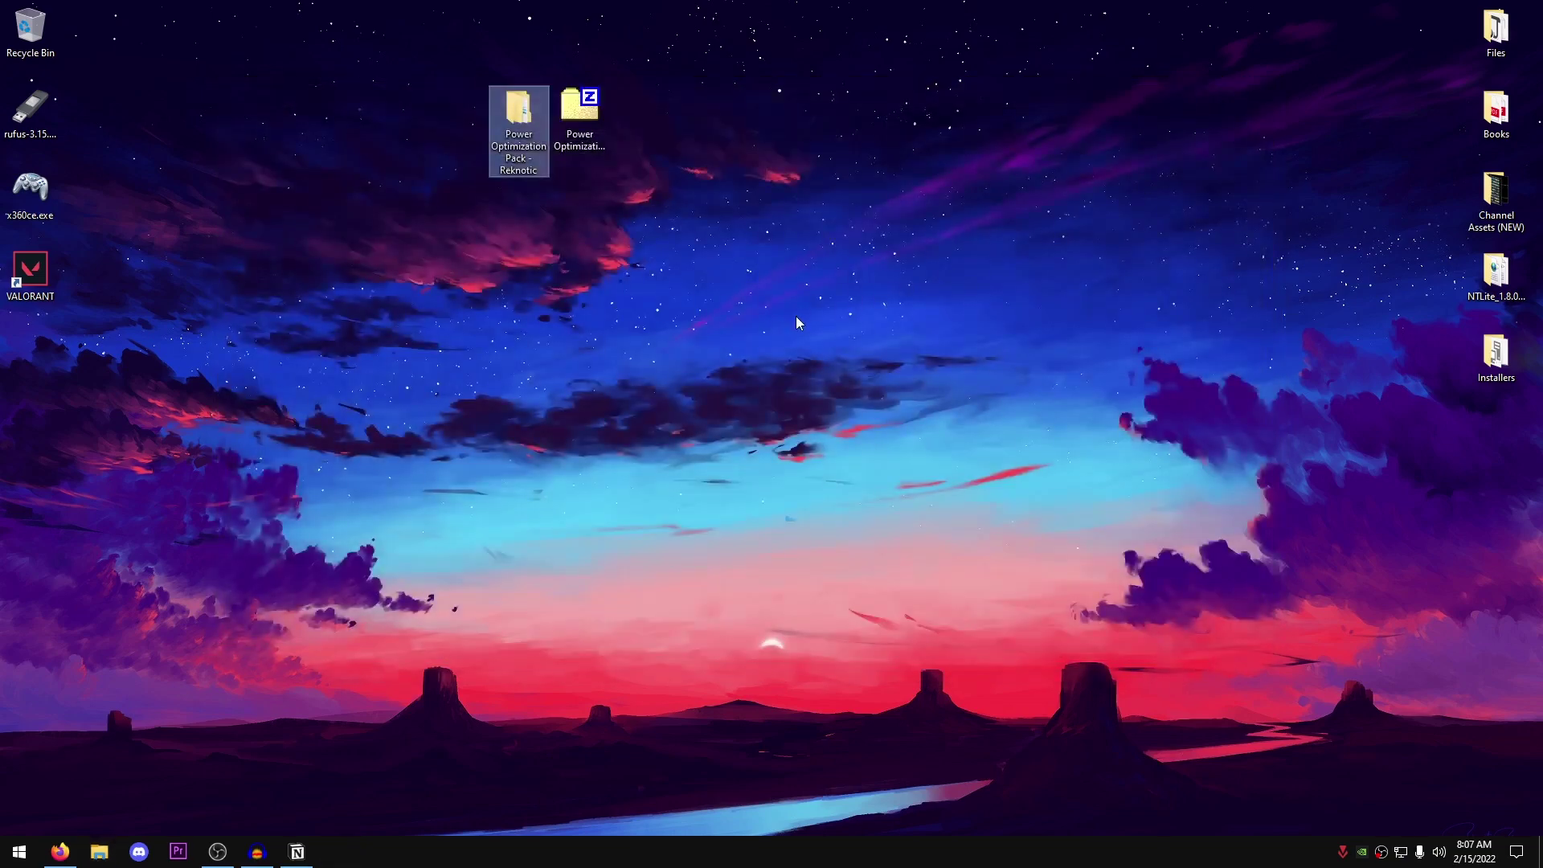
# Reach the Graphics settings page and browse for a desktop app to add.
pyautogui.click(741, 217)
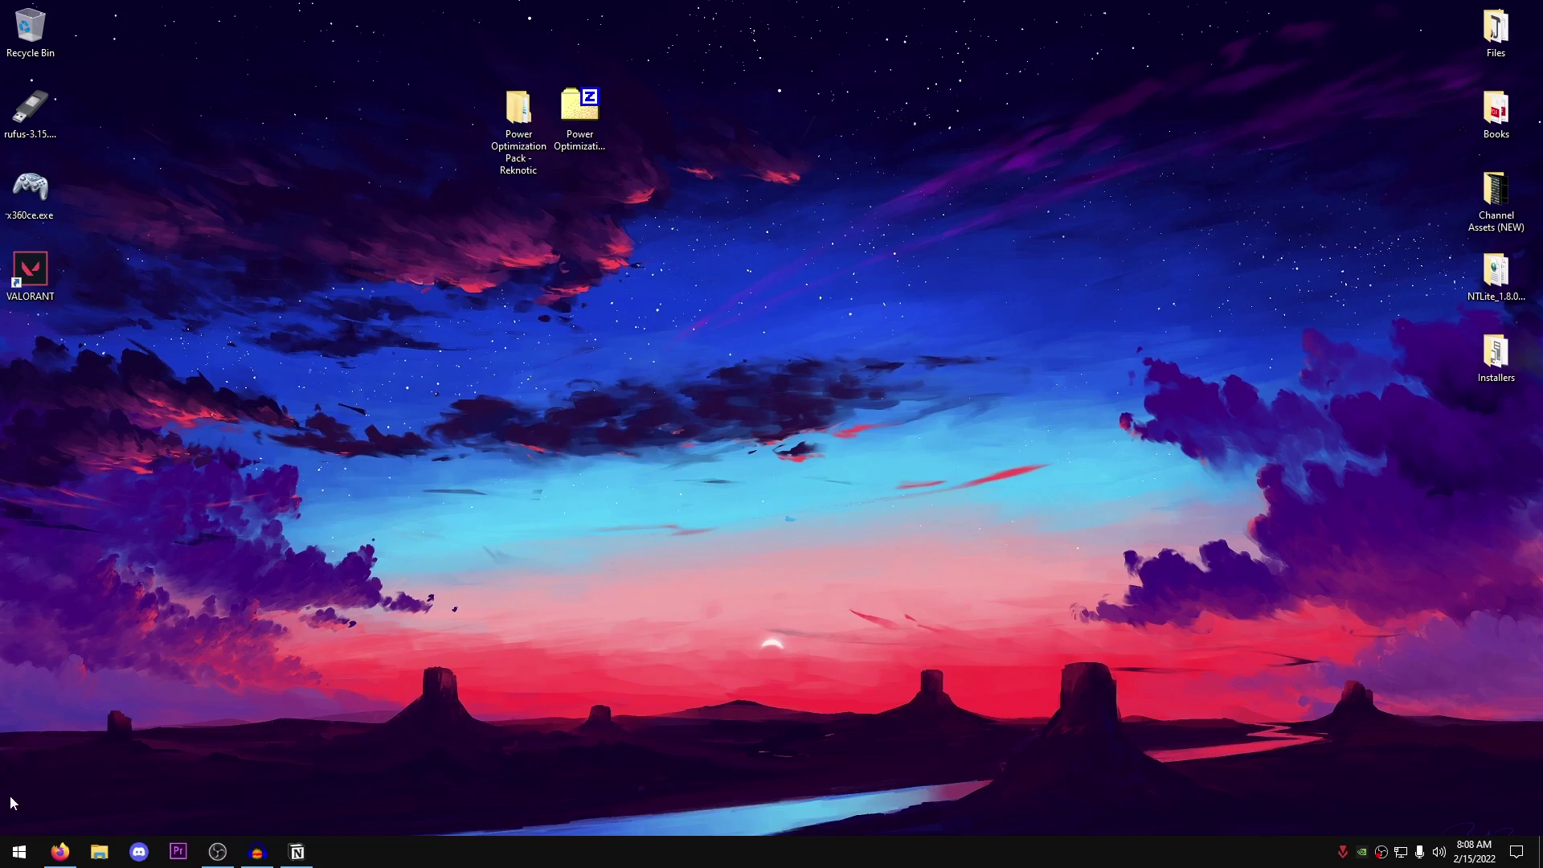
pyautogui.click(19, 853)
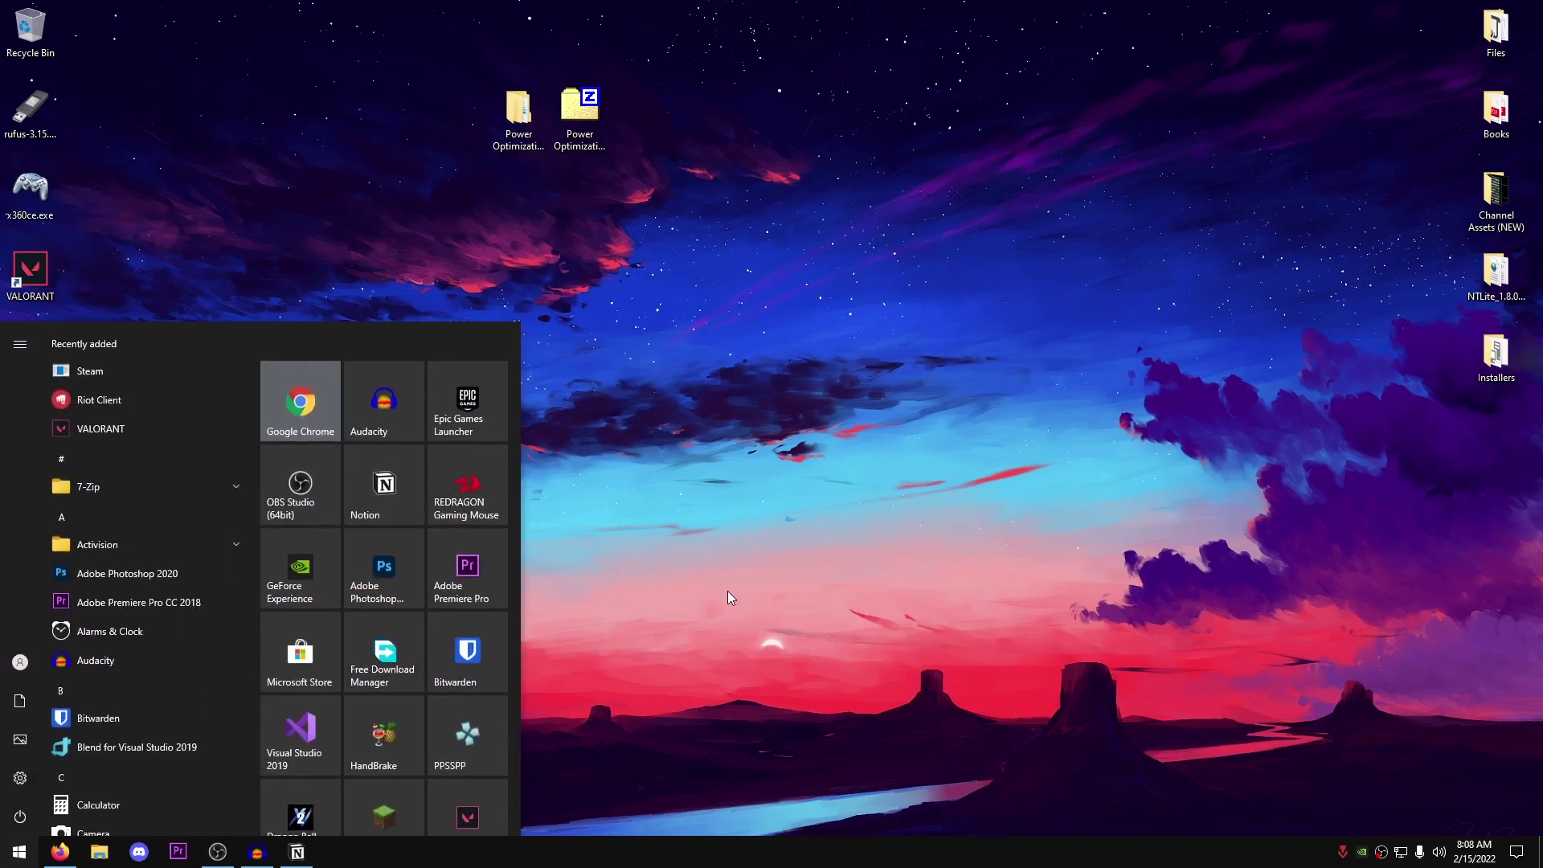
pyautogui.write('grap')
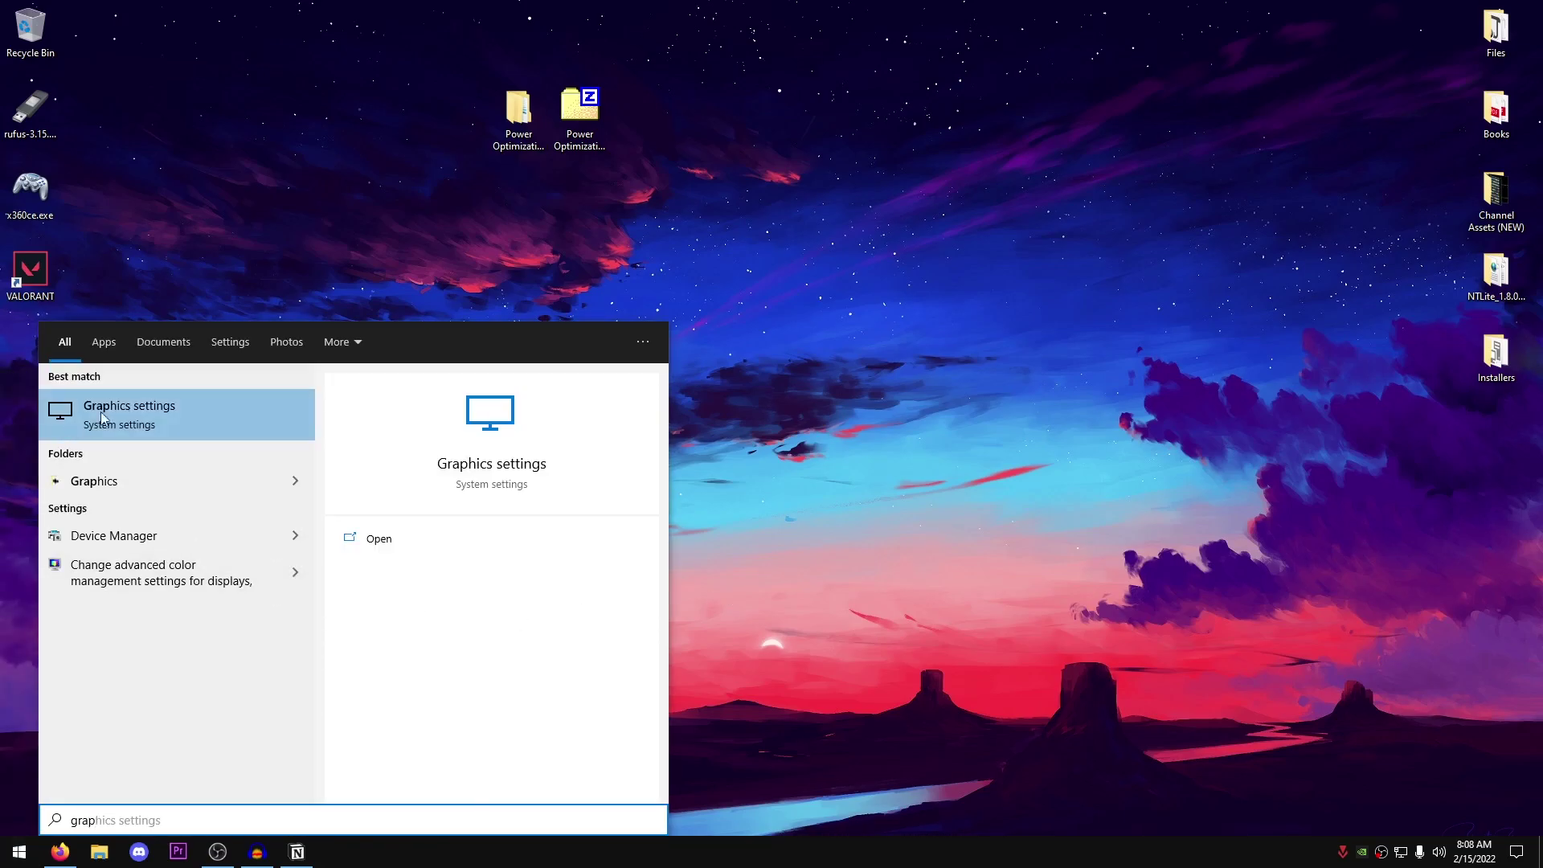
pyautogui.click(102, 417)
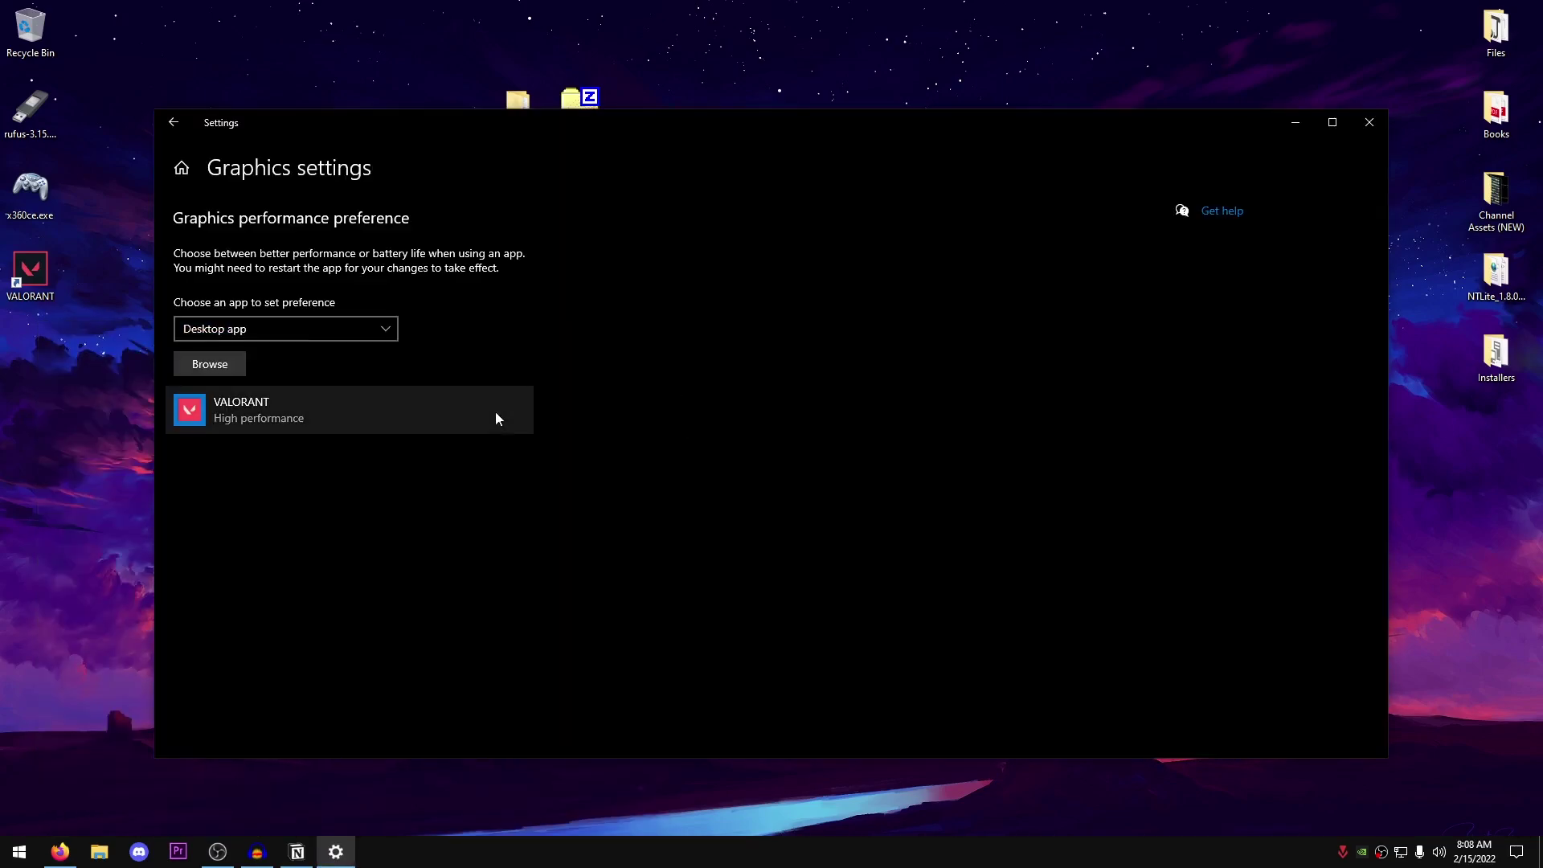
pyautogui.click(301, 328)
pyautogui.click(289, 331)
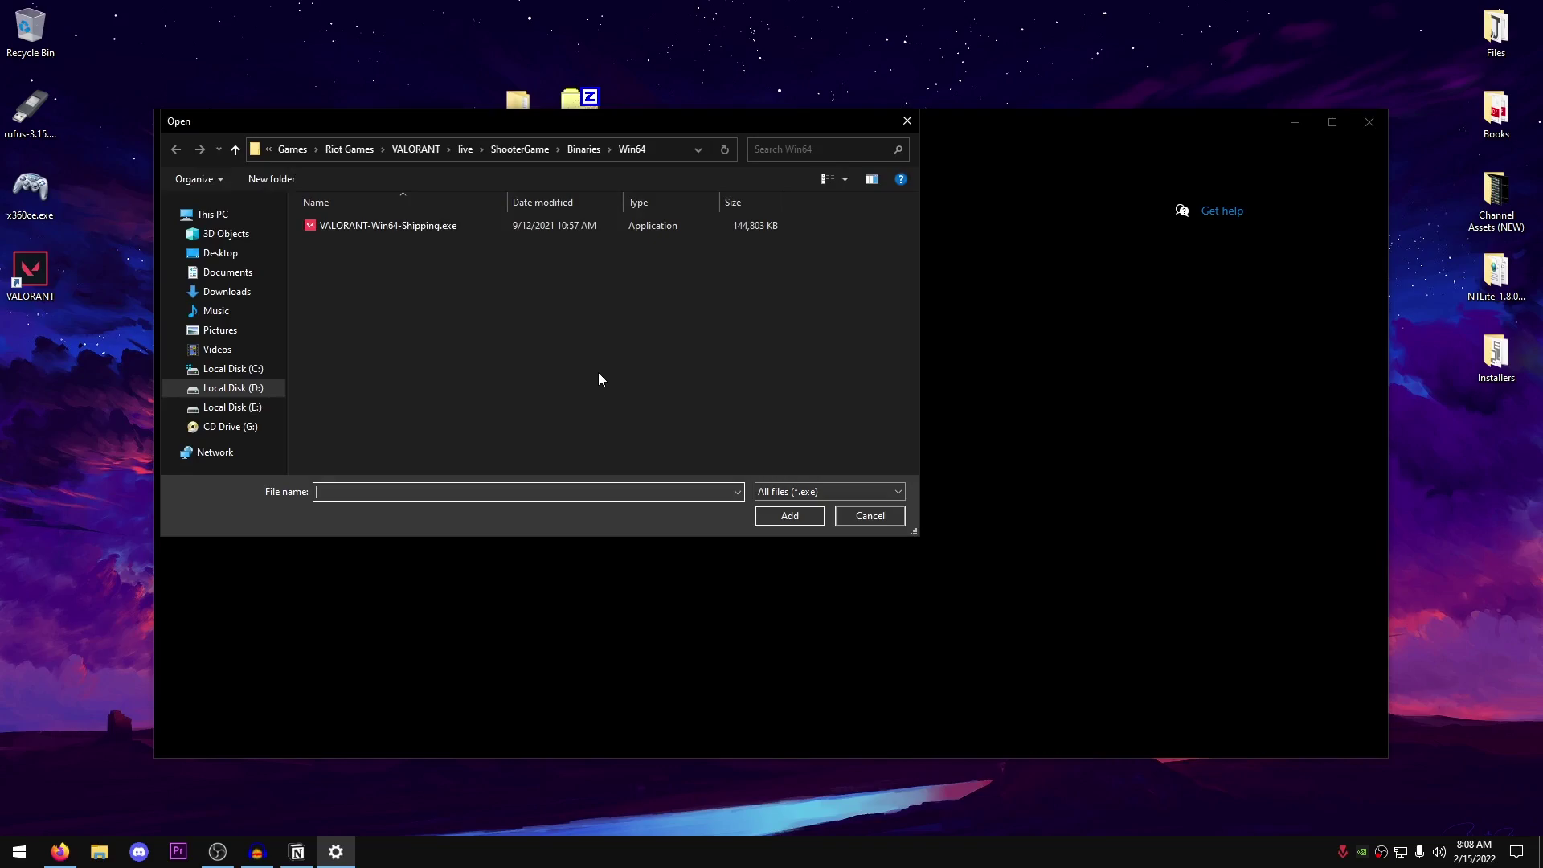
# Add VALORANT-Win64-Shipping.exe and save its graphics preference as High performance.
pyautogui.click(373, 228)
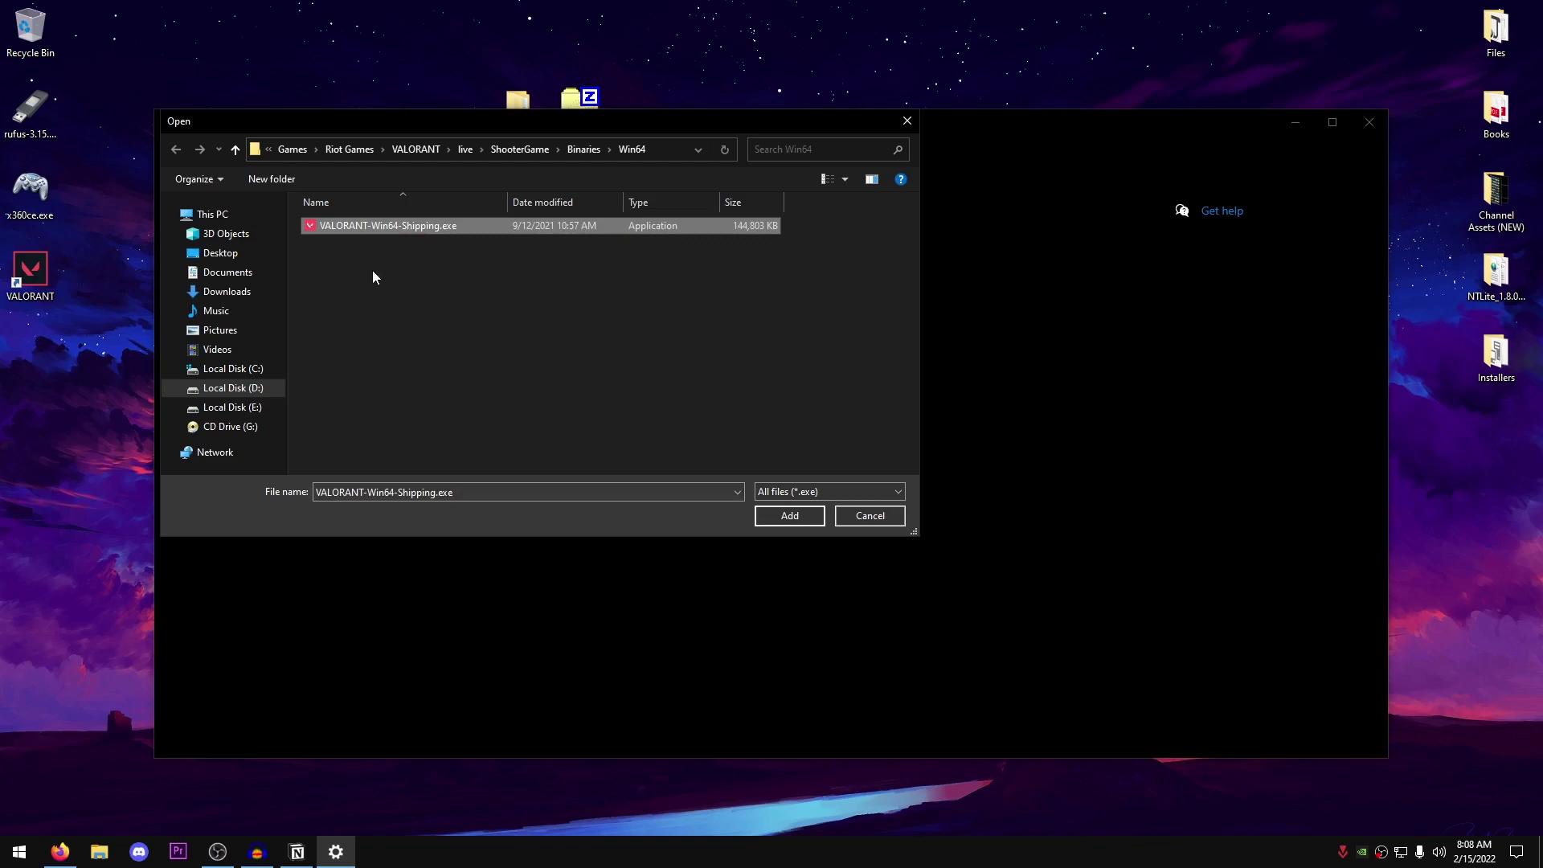
pyautogui.press('Return')
pyautogui.click(286, 431)
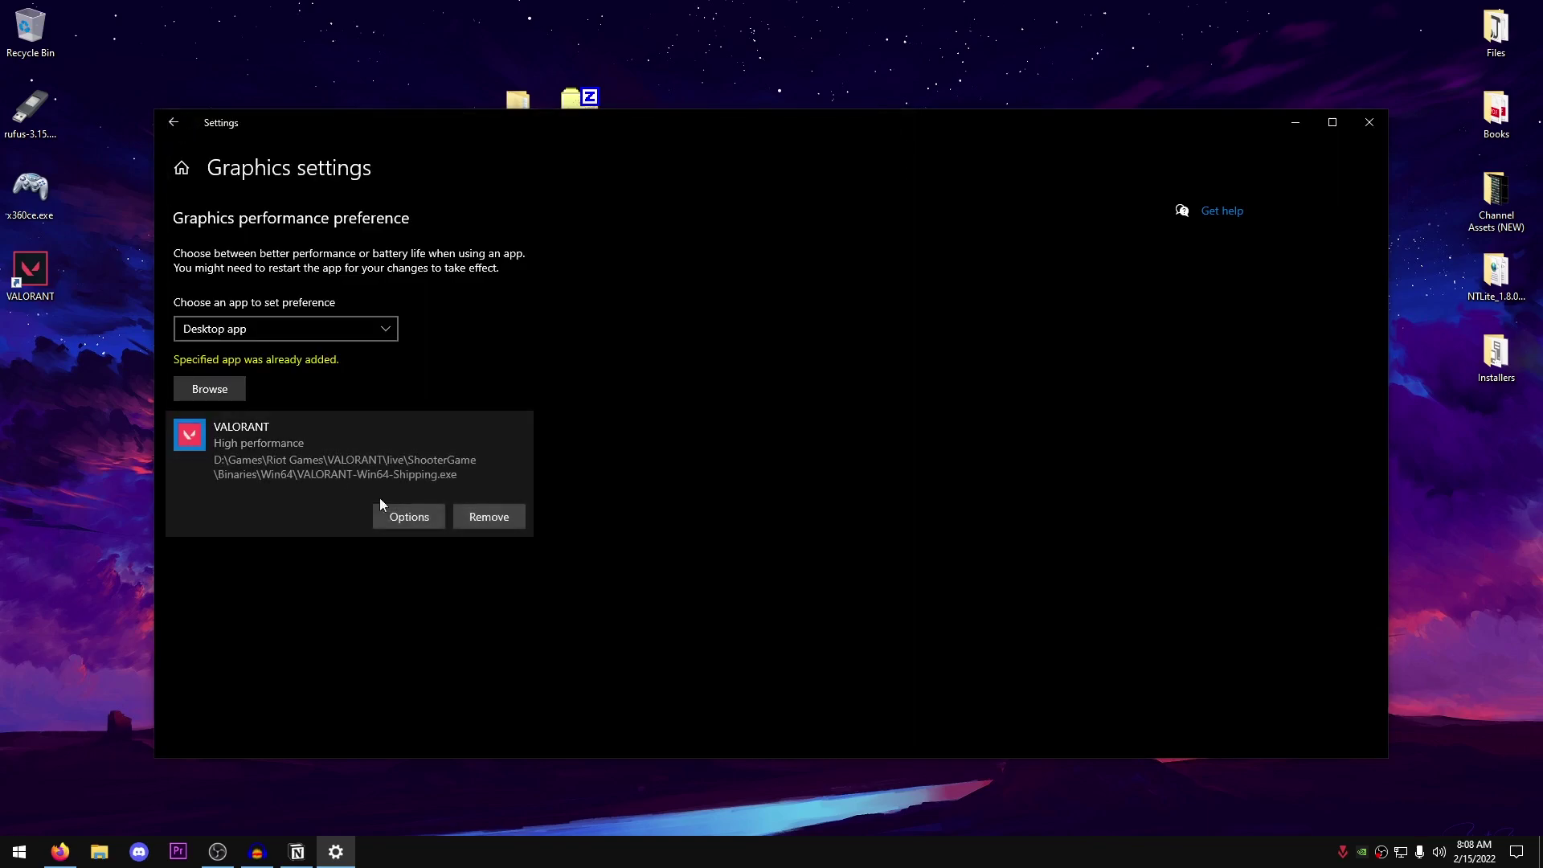
pyautogui.click(409, 492)
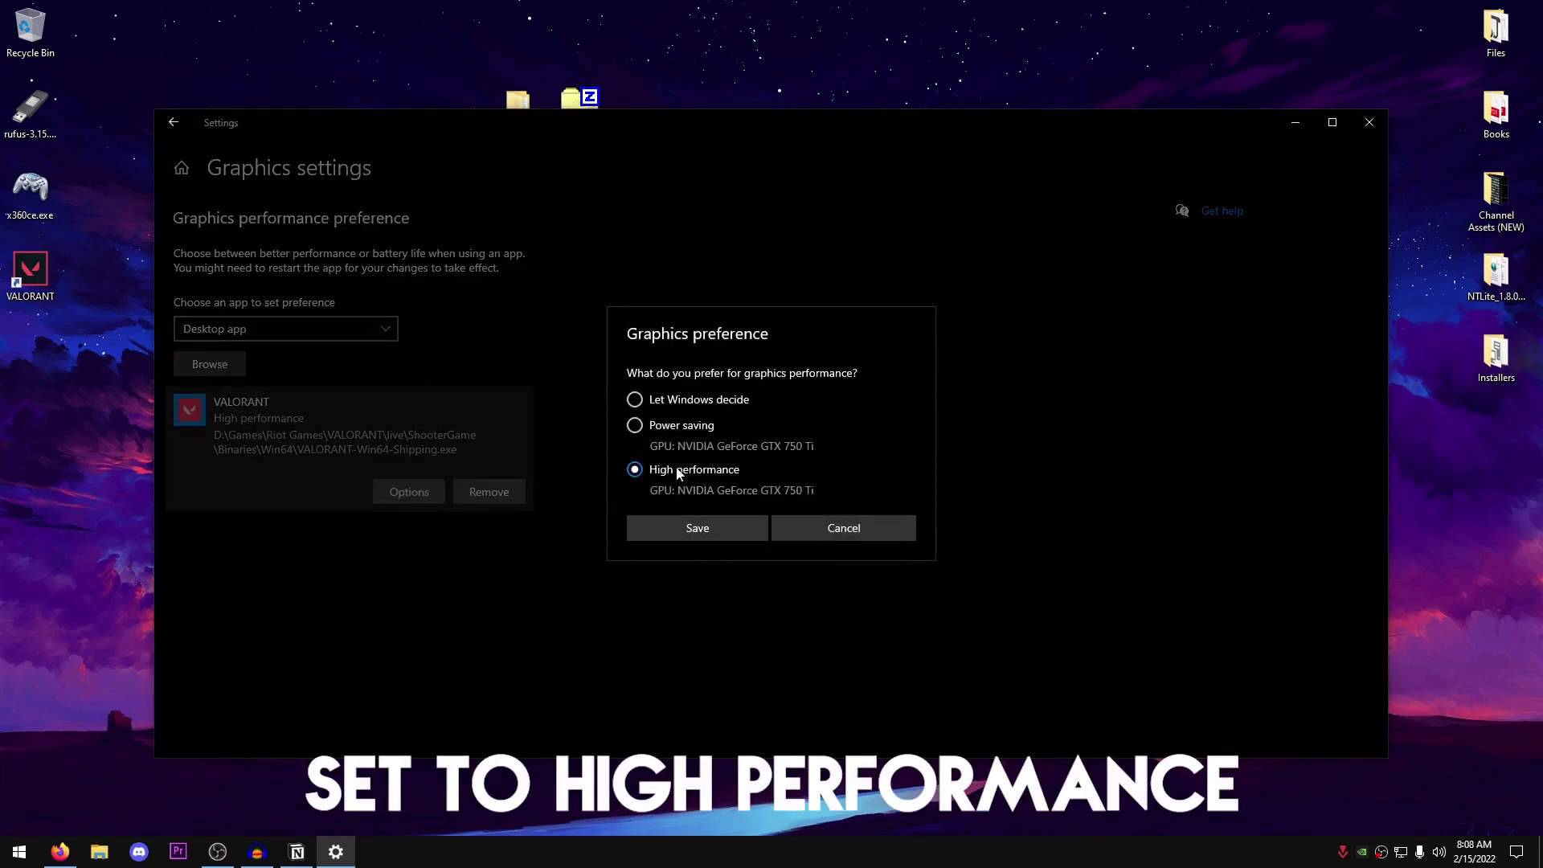
pyautogui.click(697, 528)
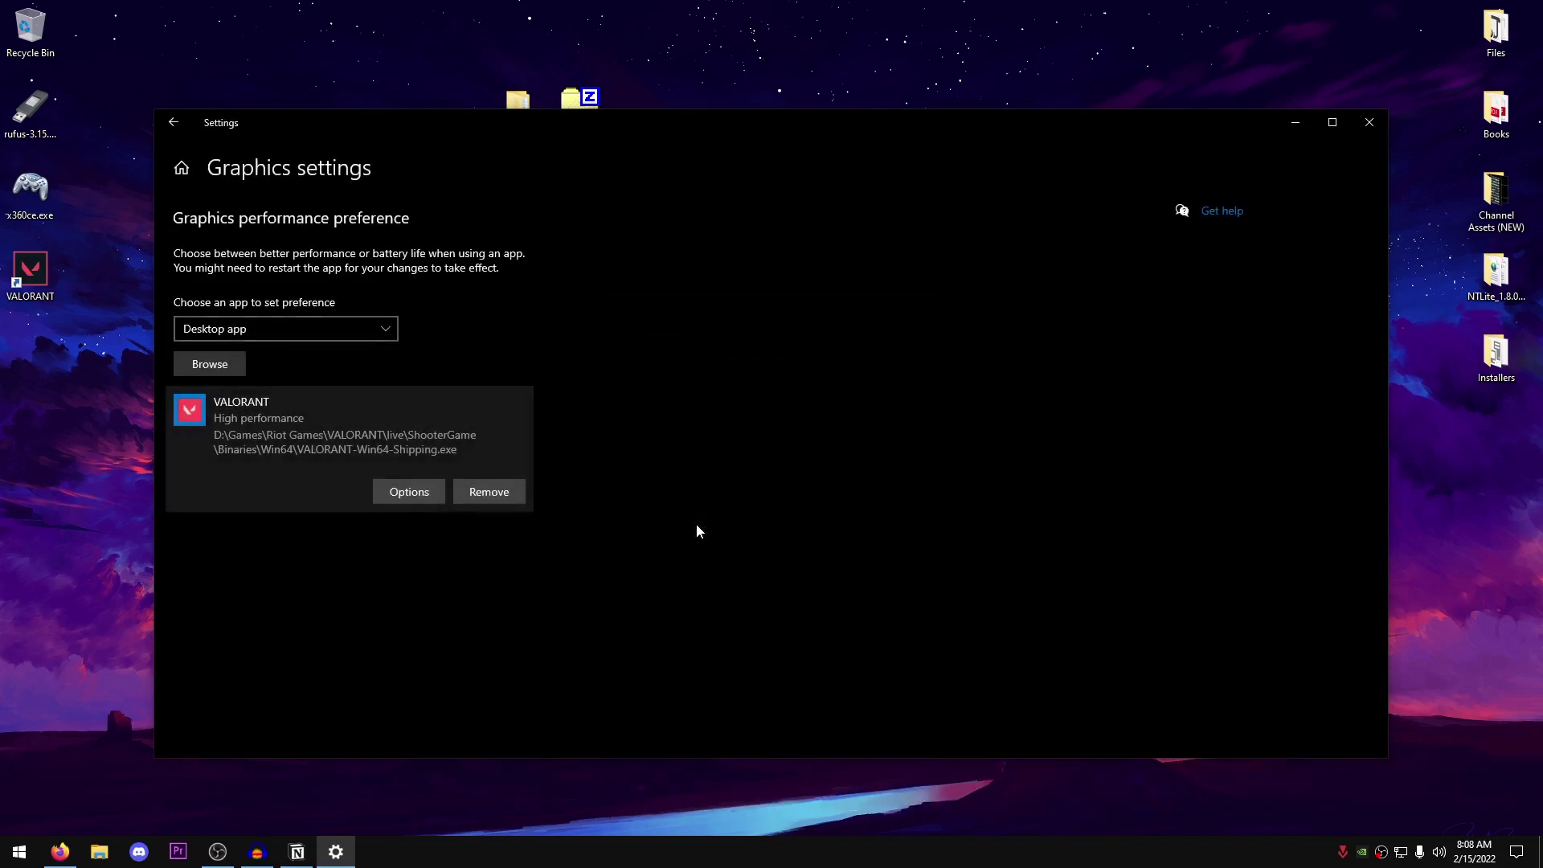
# Add FortniteClient-Win64-Shipping.exe from C:\Program Files\Fortnite\FortniteGame\Binaries\Win64 to the list.
pyautogui.click(210, 365)
pyautogui.click(233, 368)
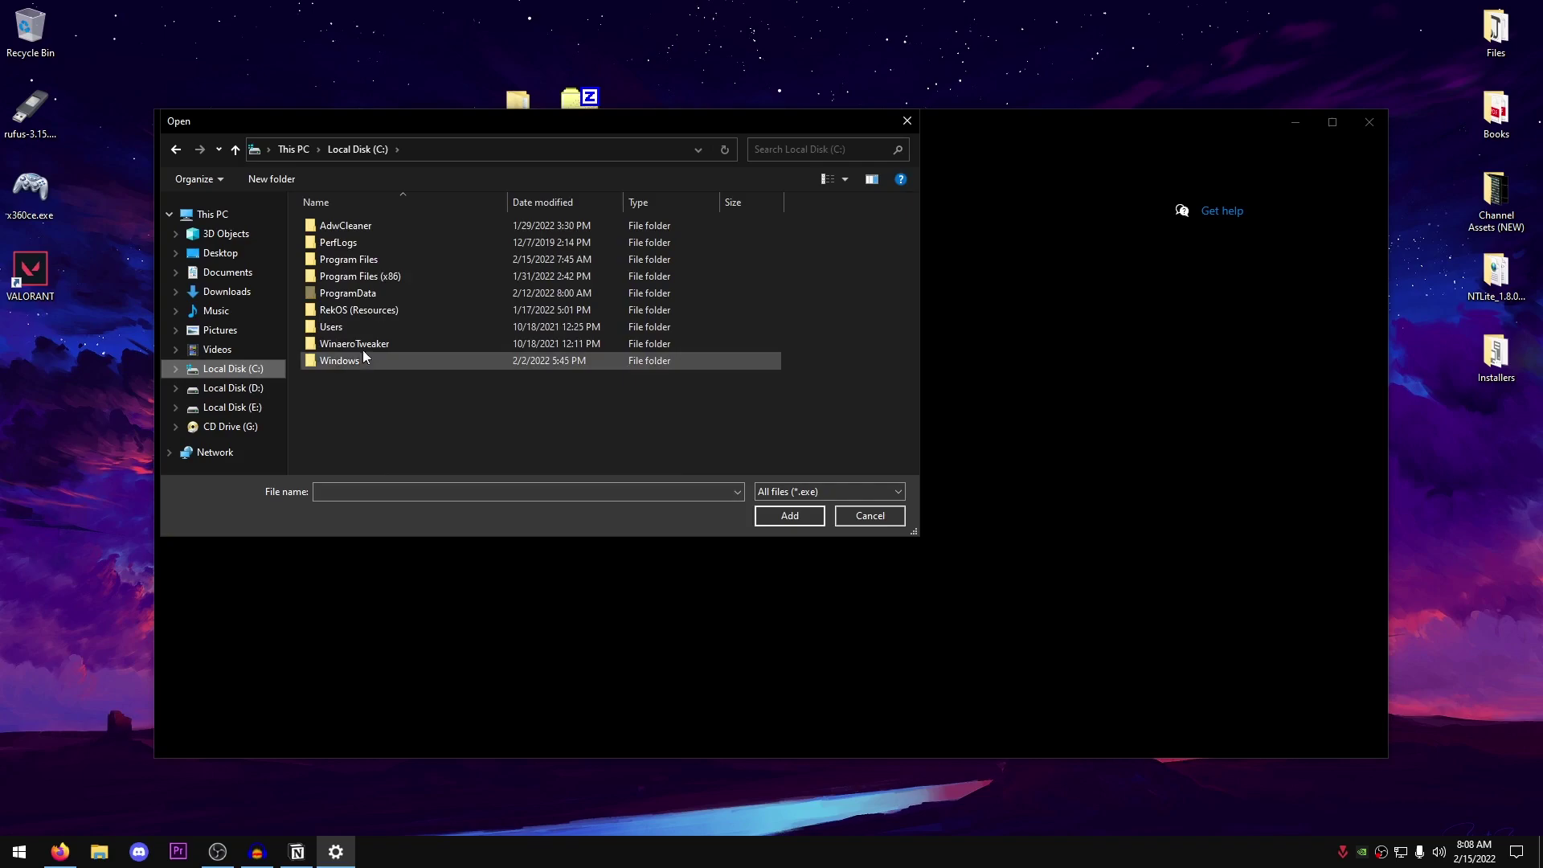
pyautogui.click(351, 260)
pyautogui.doubleClick(350, 260)
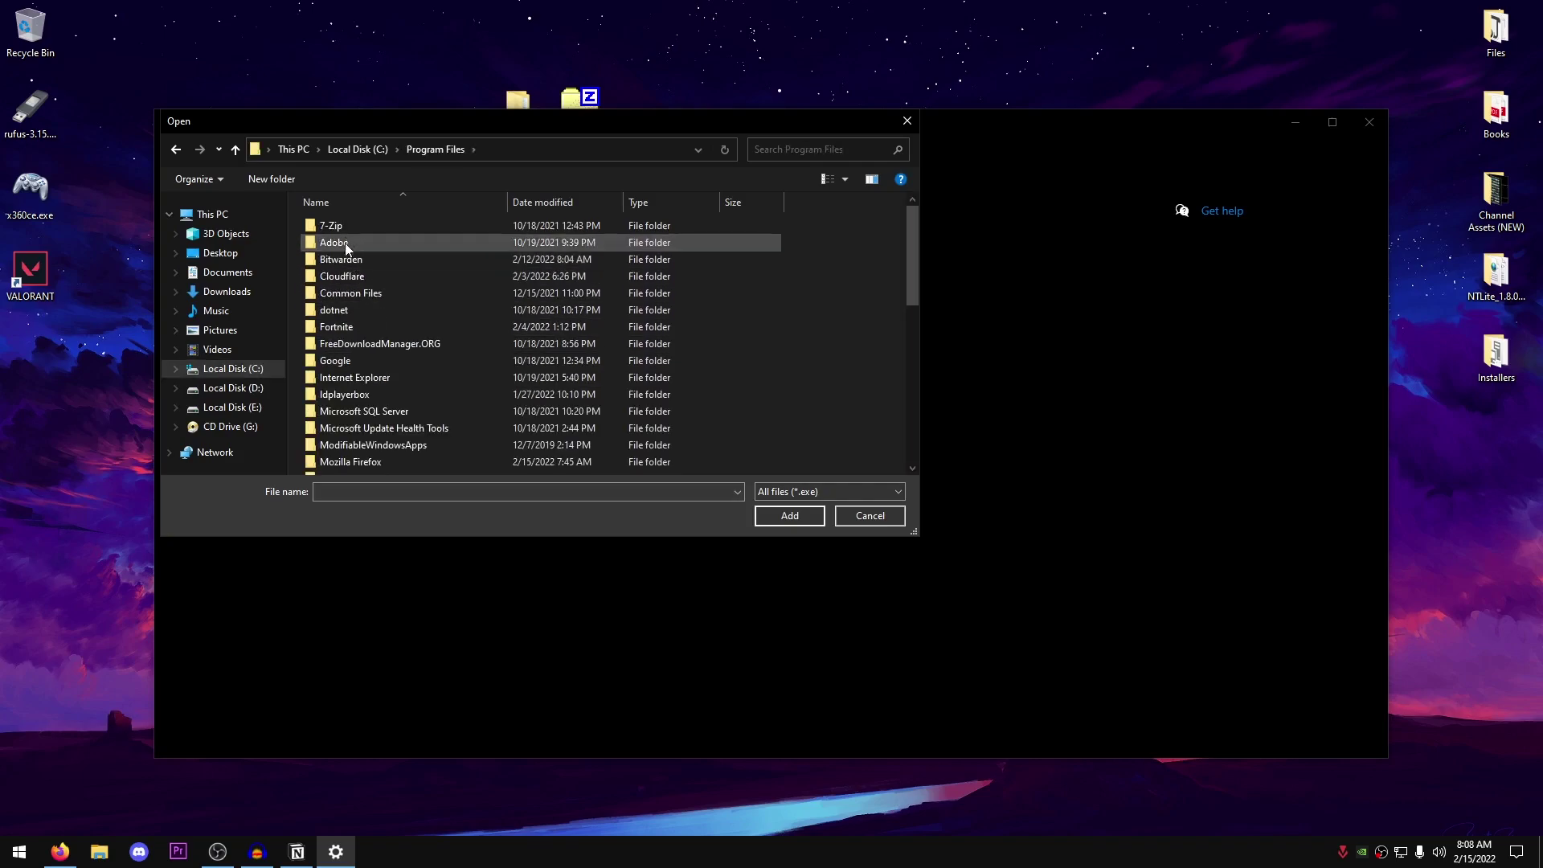
pyautogui.doubleClick(348, 299)
pyautogui.click(363, 274)
pyautogui.doubleClick(362, 275)
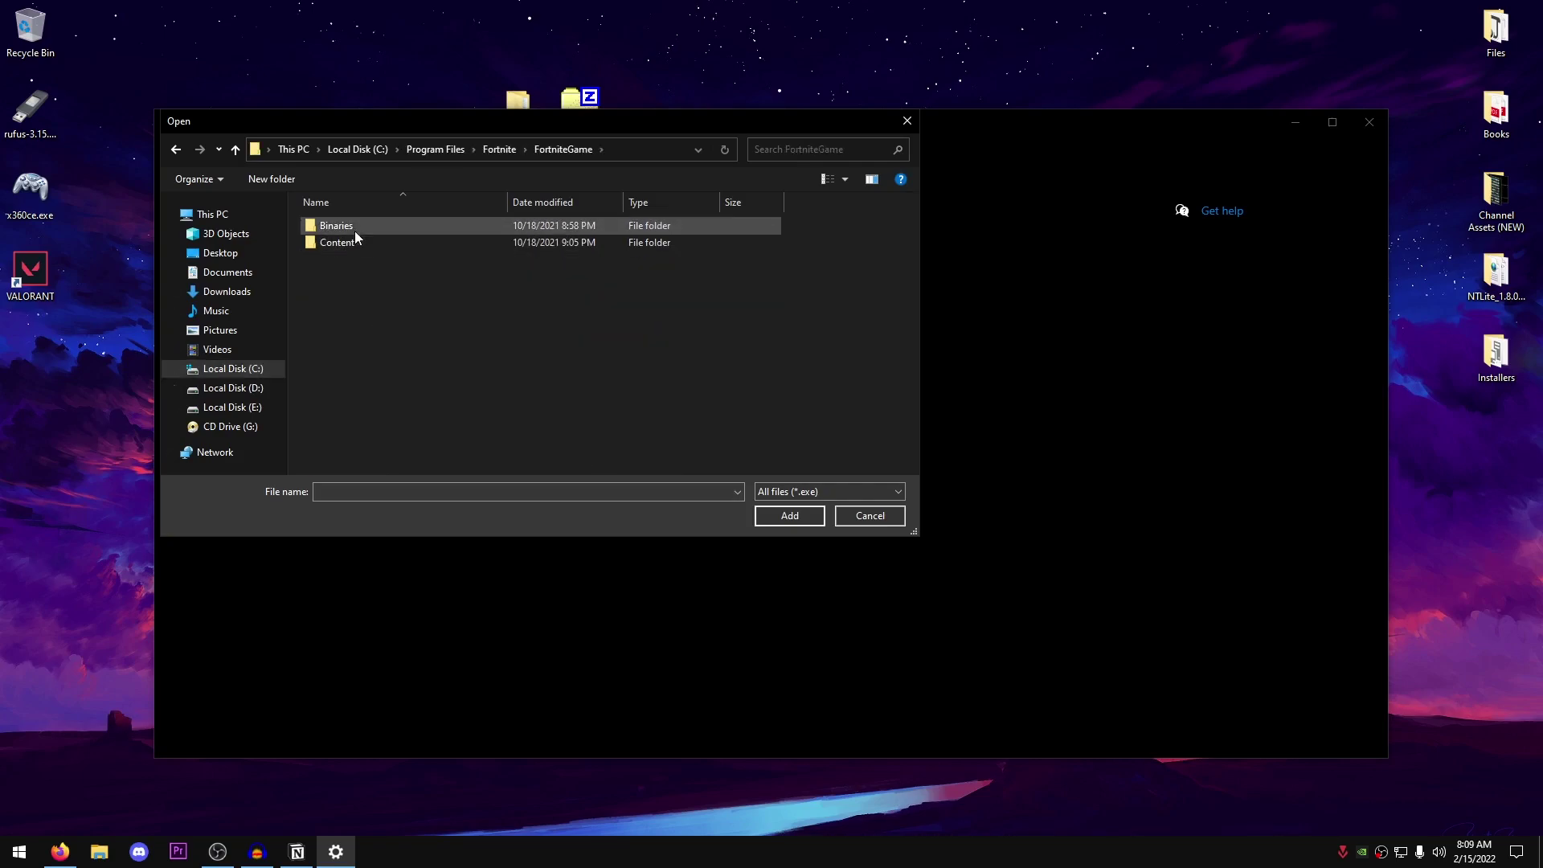
pyautogui.doubleClick(355, 228)
pyautogui.doubleClick(351, 243)
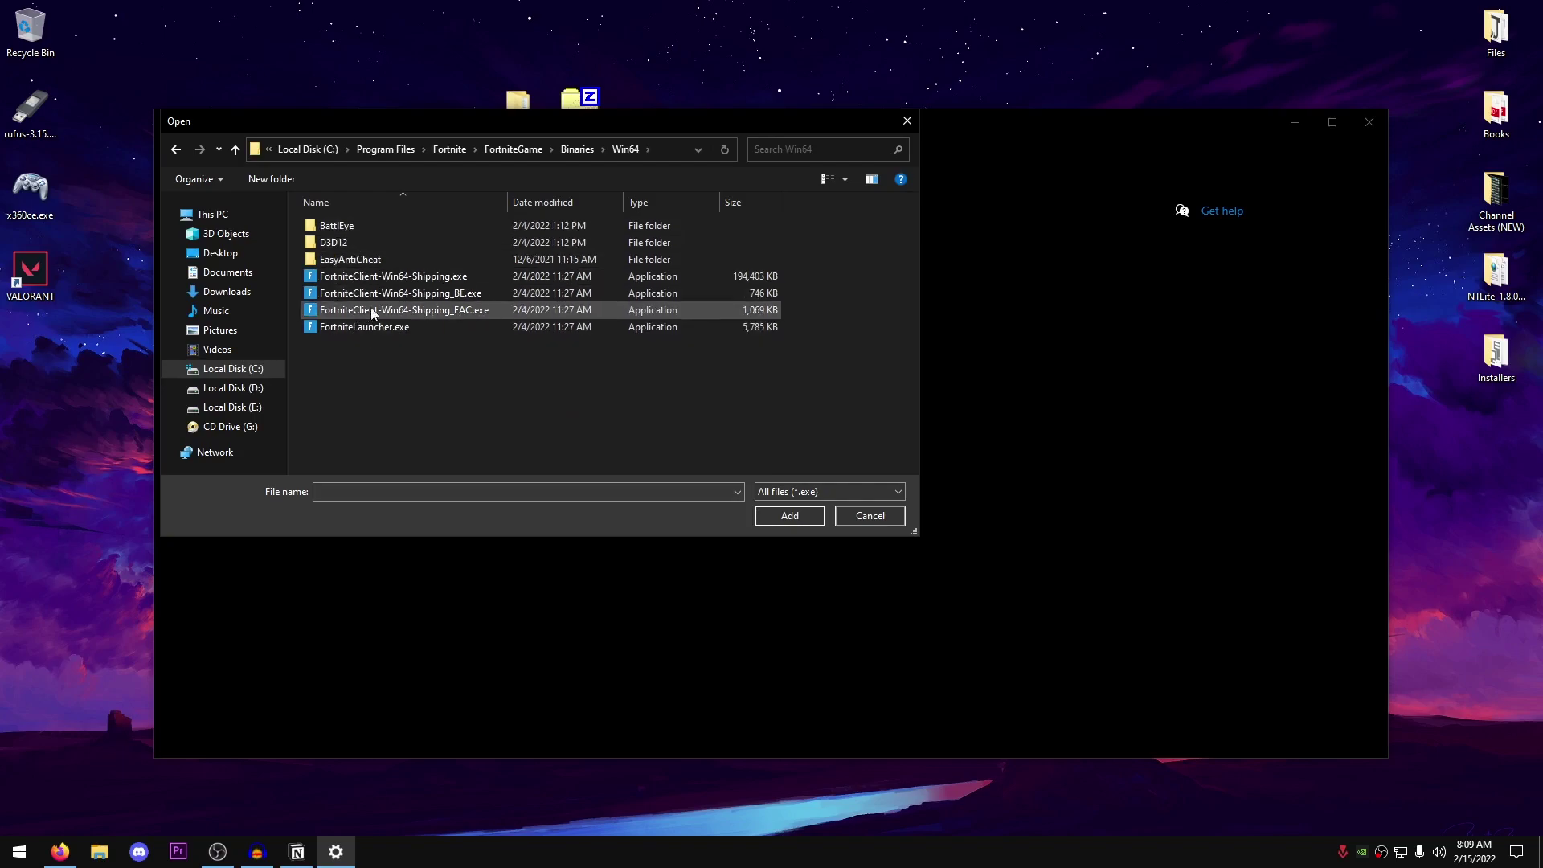
pyautogui.click(412, 278)
pyautogui.click(789, 516)
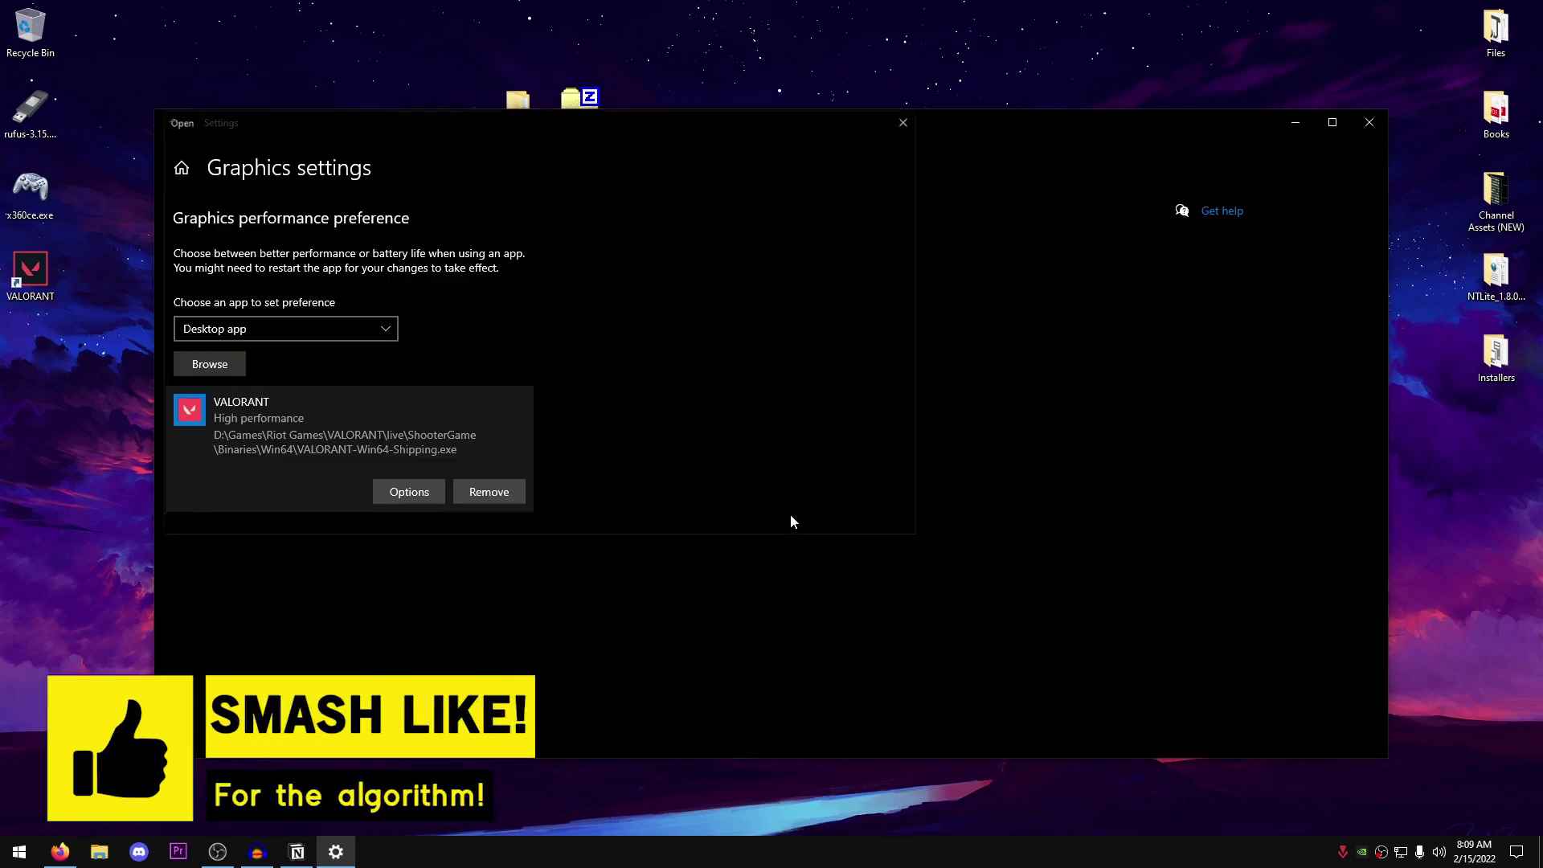
# Set the Fortnite client to High performance, save it, and close Settings.
pyautogui.click(349, 423)
pyautogui.click(409, 492)
pyautogui.click(636, 469)
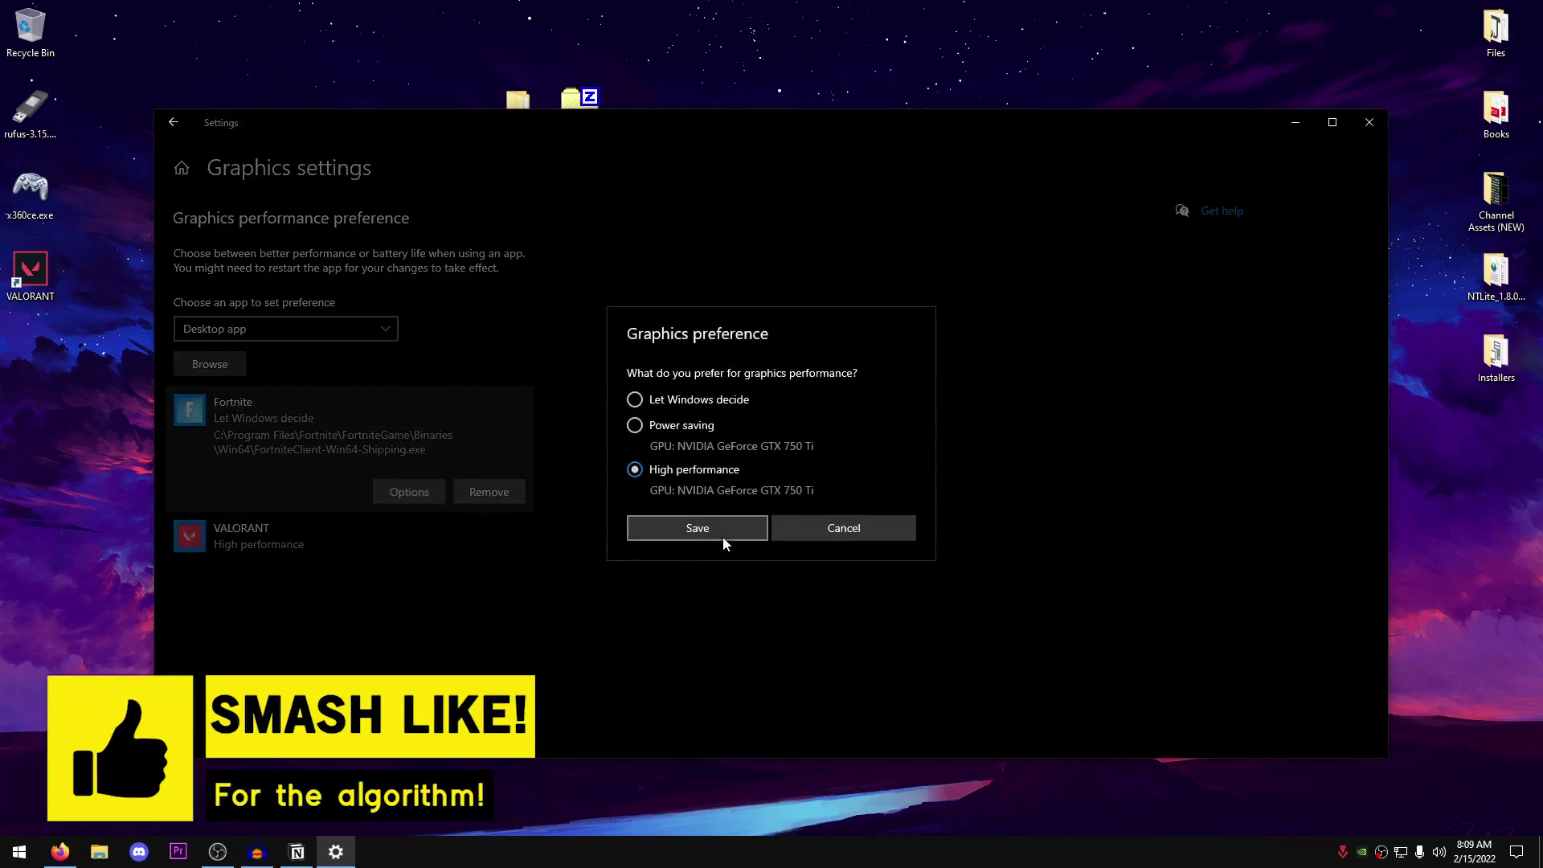
pyautogui.click(696, 528)
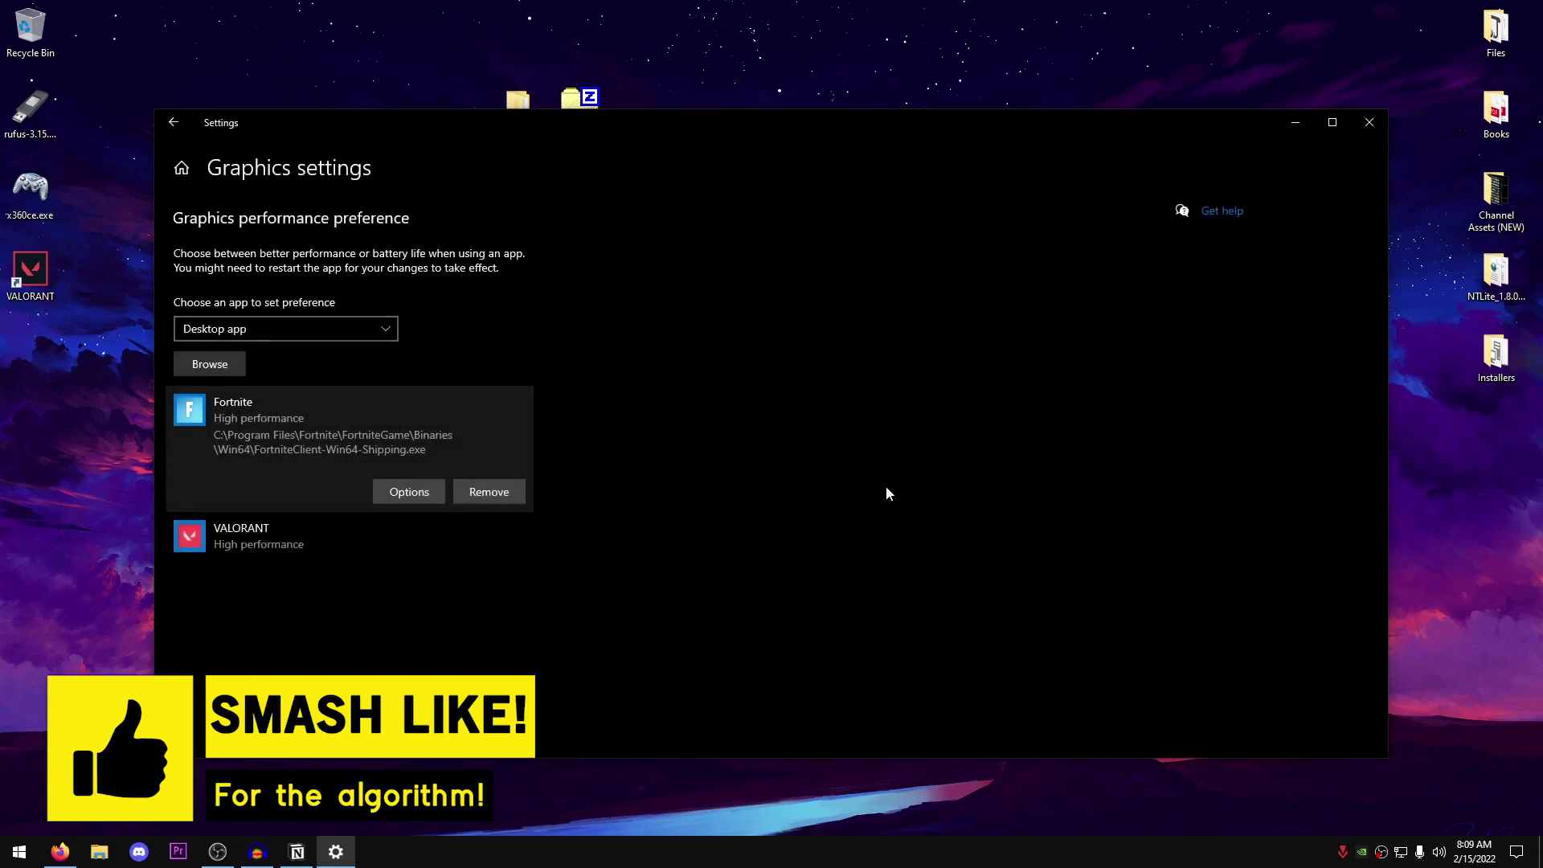
pyautogui.click(1366, 124)
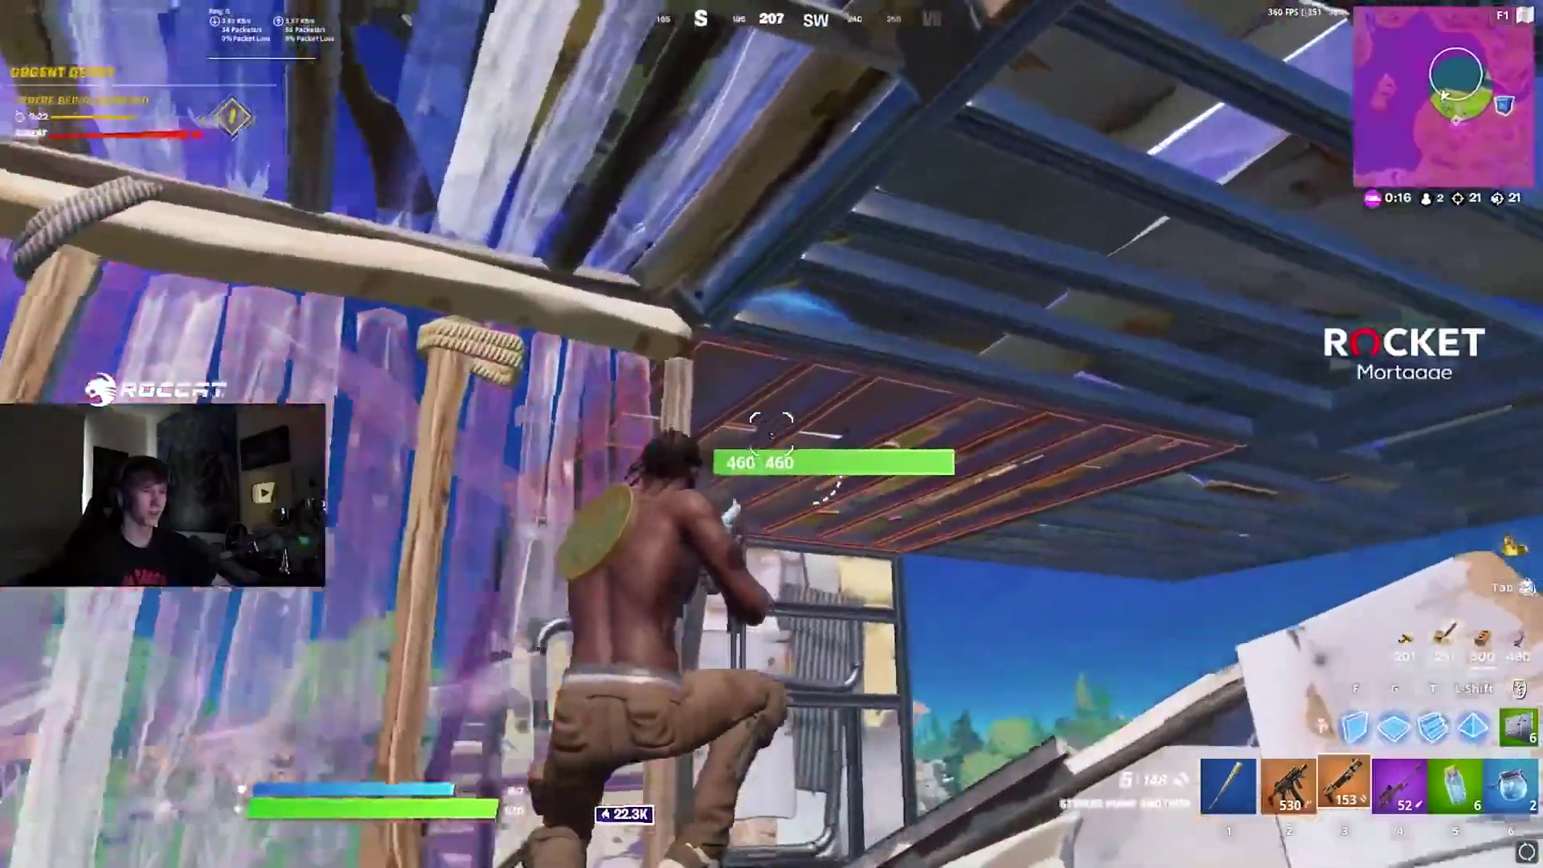